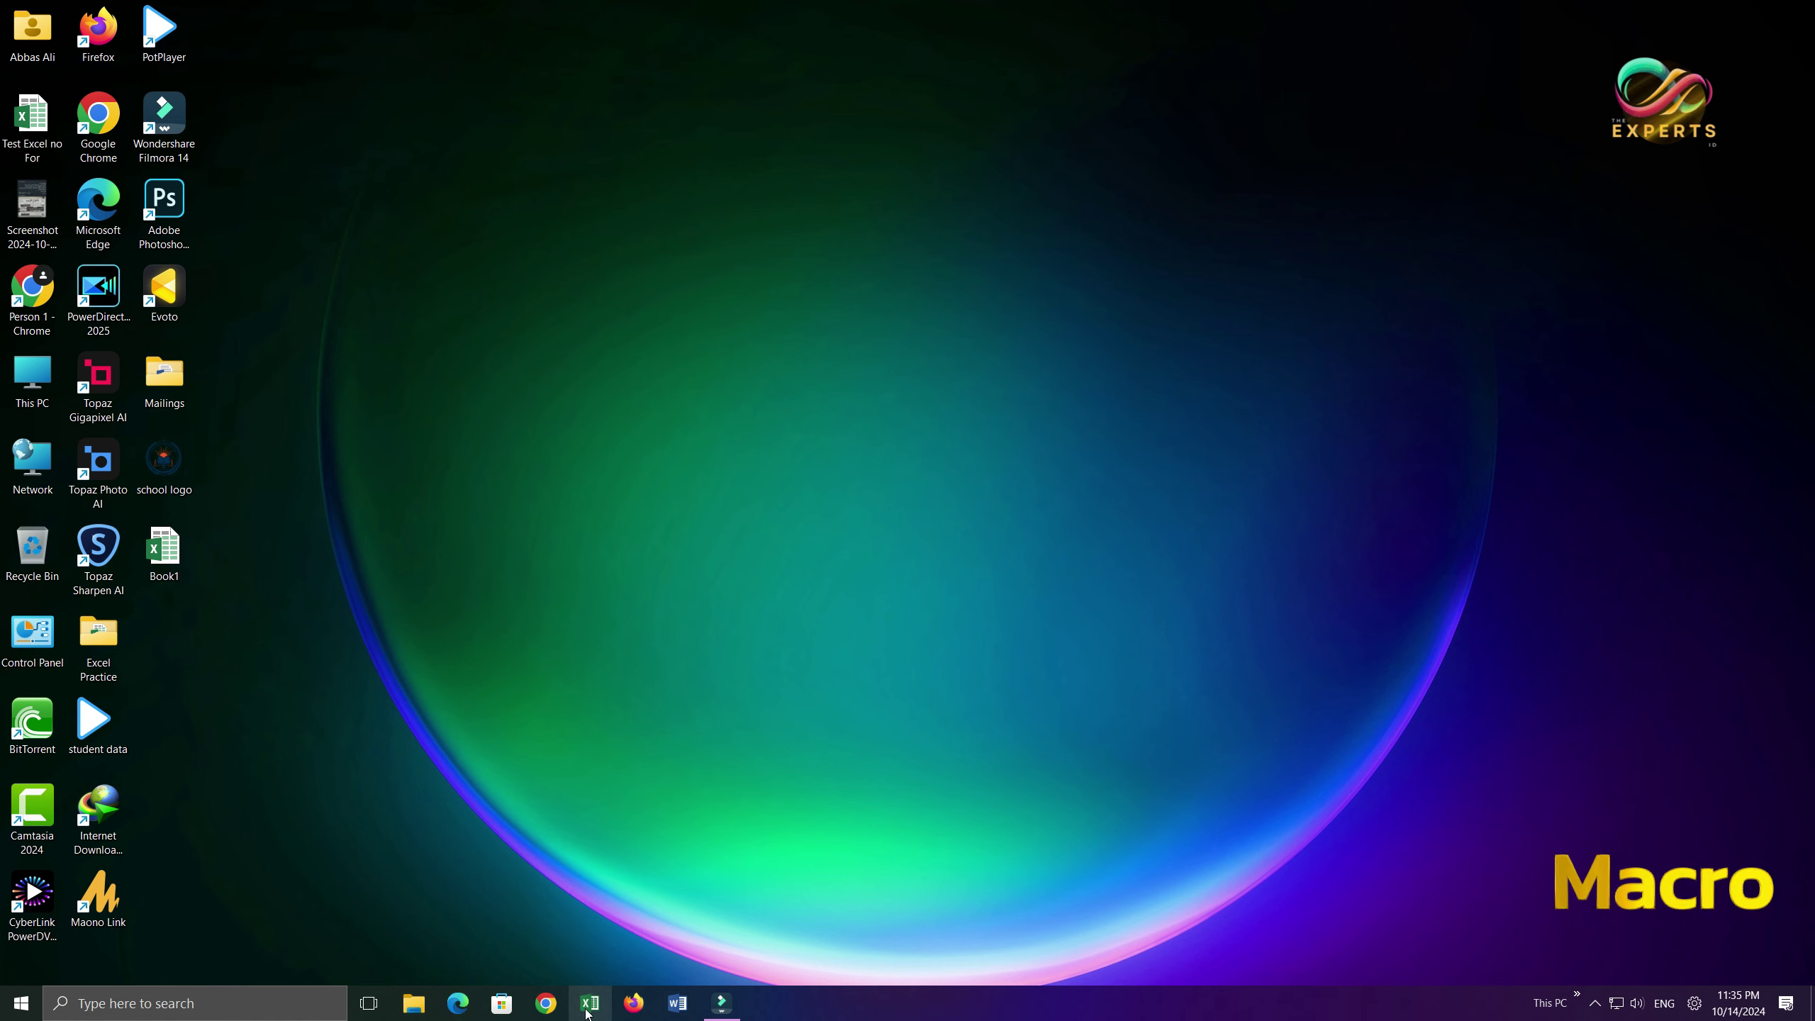
# Switch to Excel and create a blank workbook.
pyautogui.click(584, 1009)
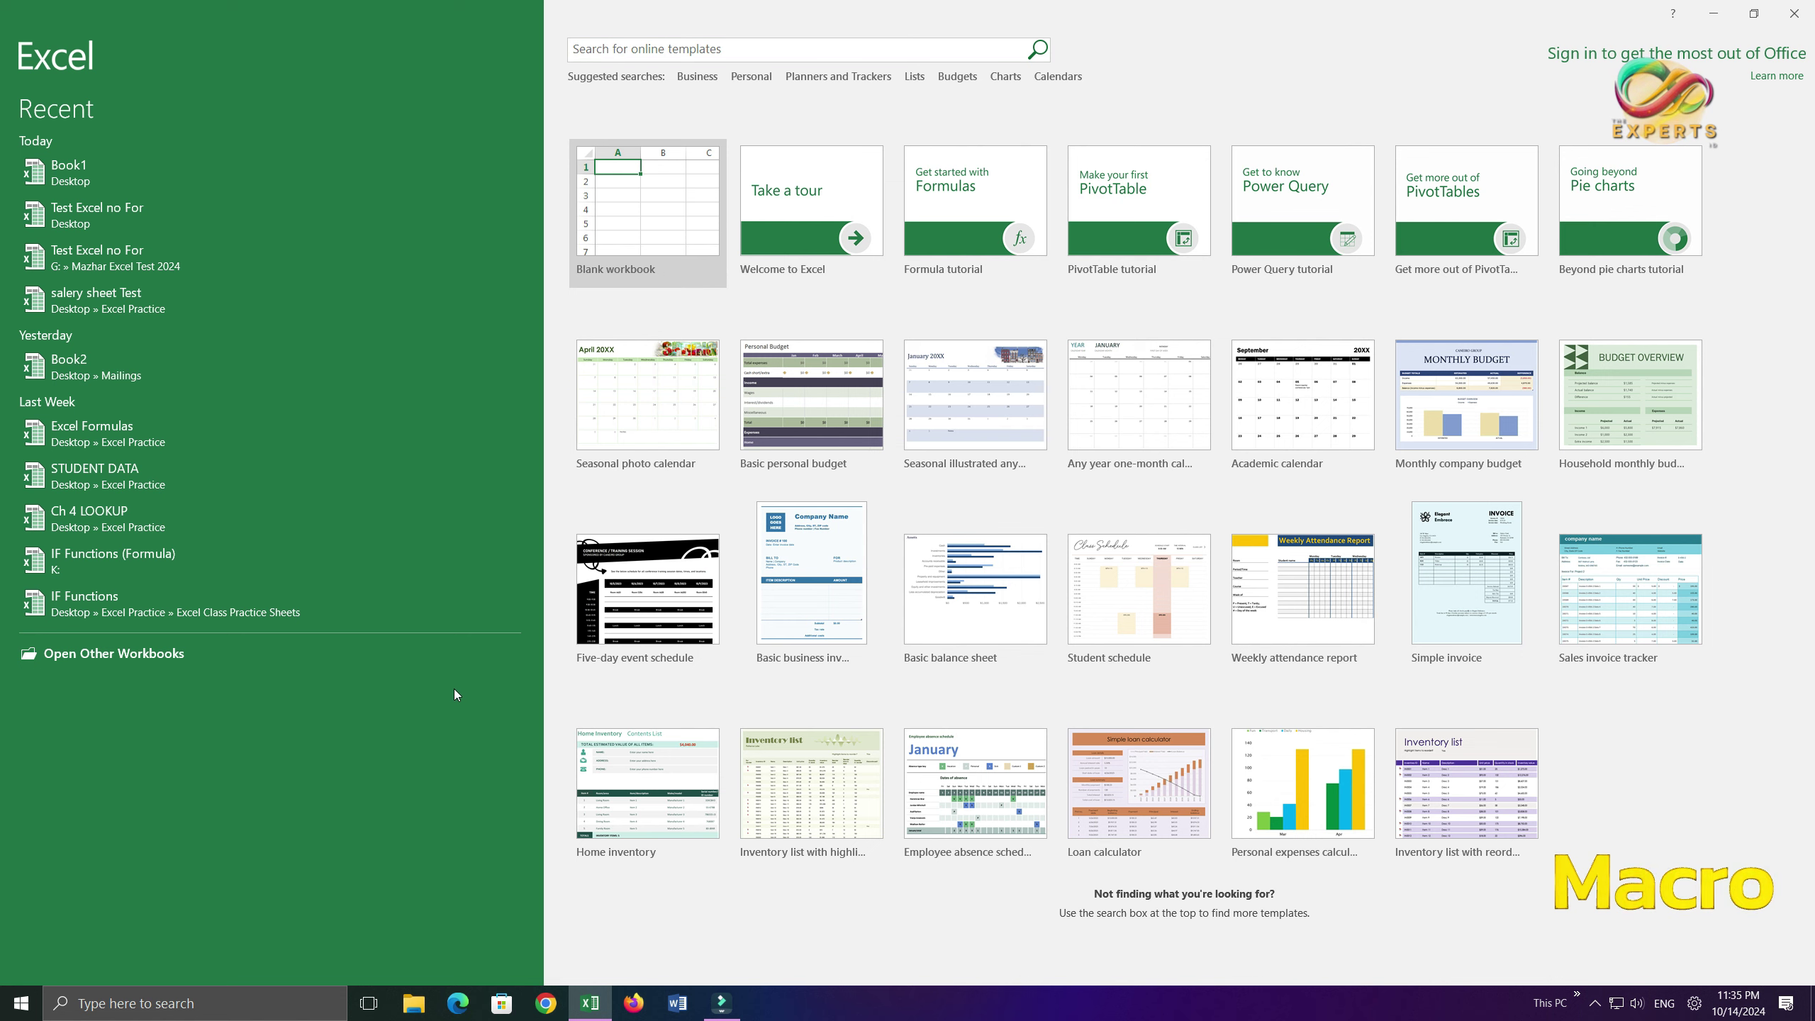
pyautogui.click(630, 269)
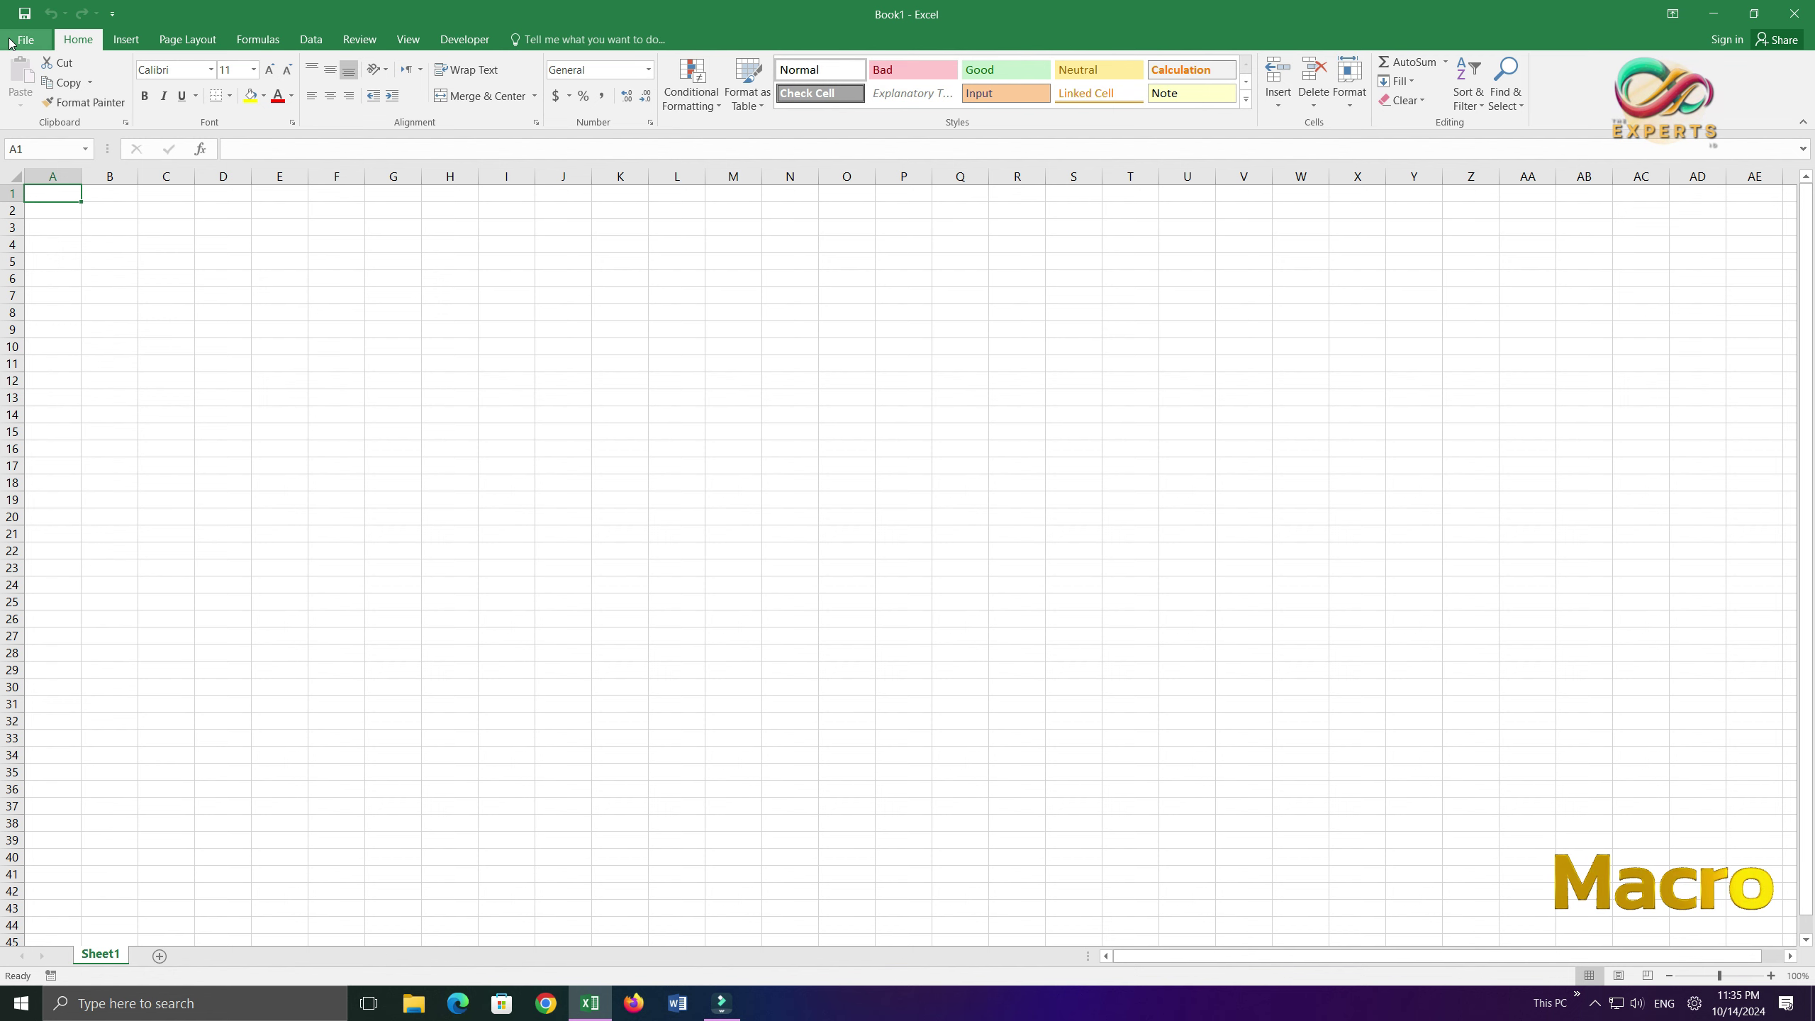
# Remove the Developer tab from the ribbon in the Excel options.
pyautogui.click(34, 41)
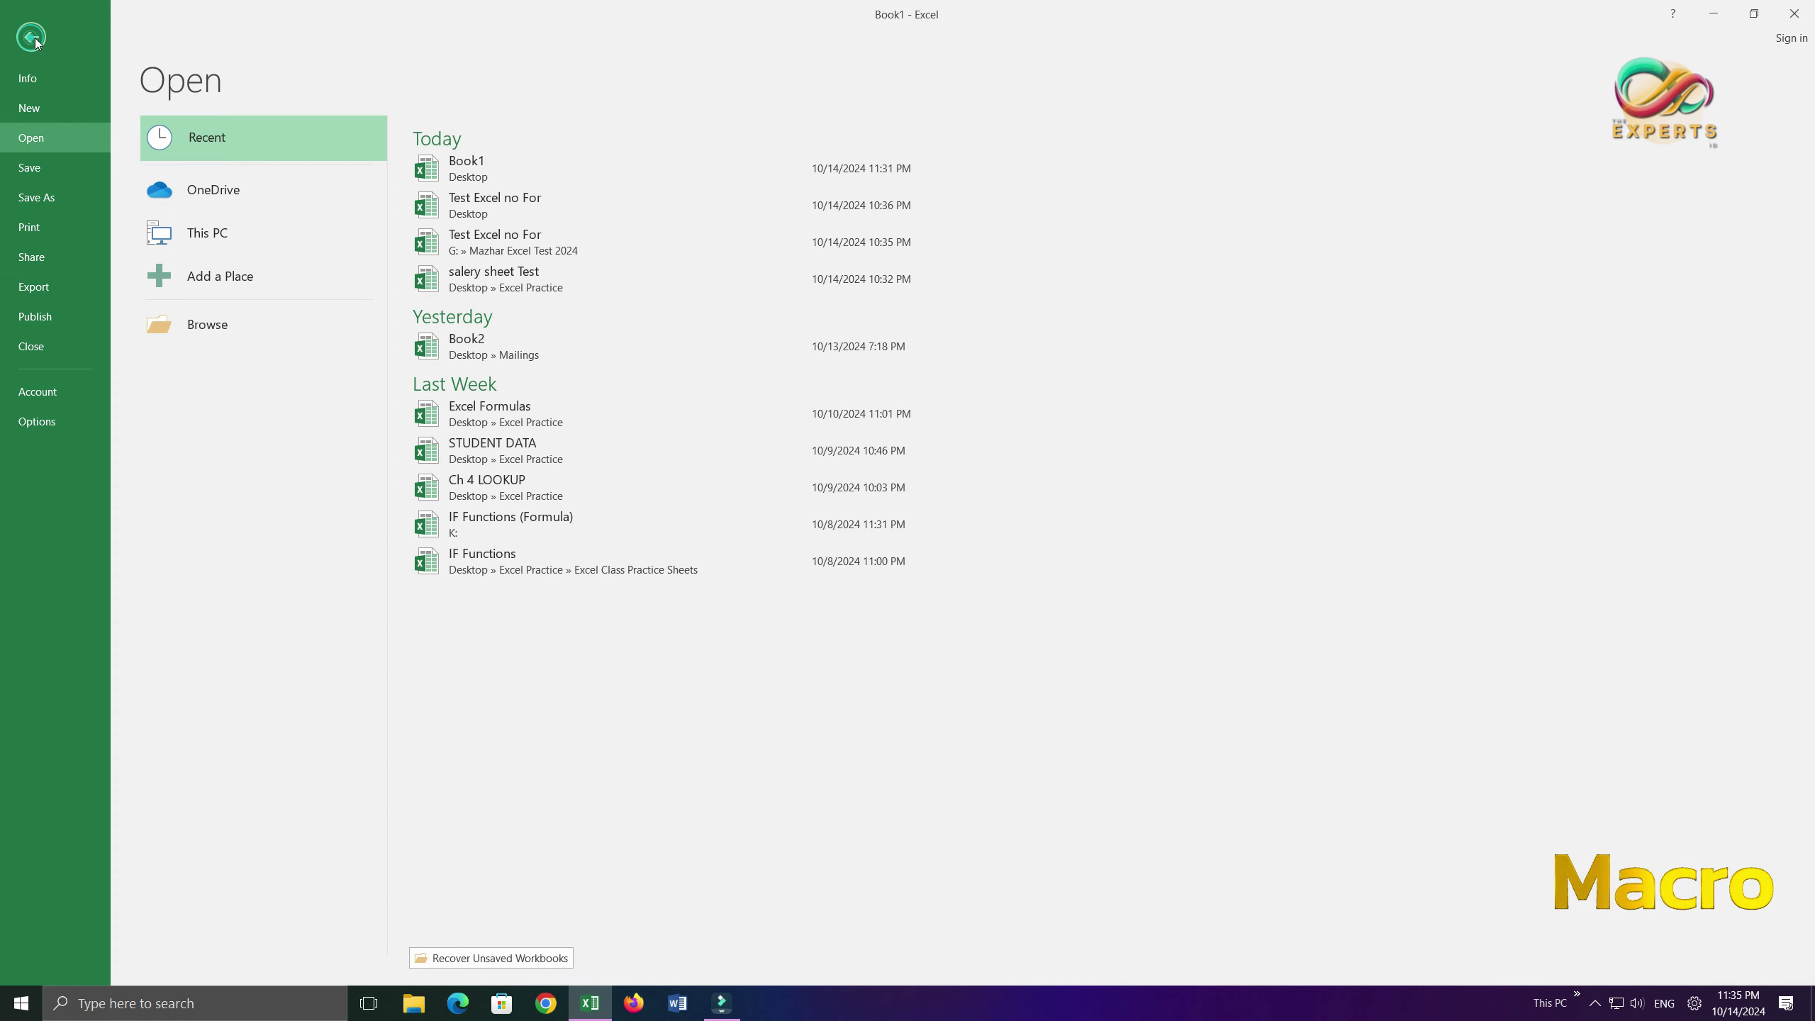
pyautogui.click(39, 425)
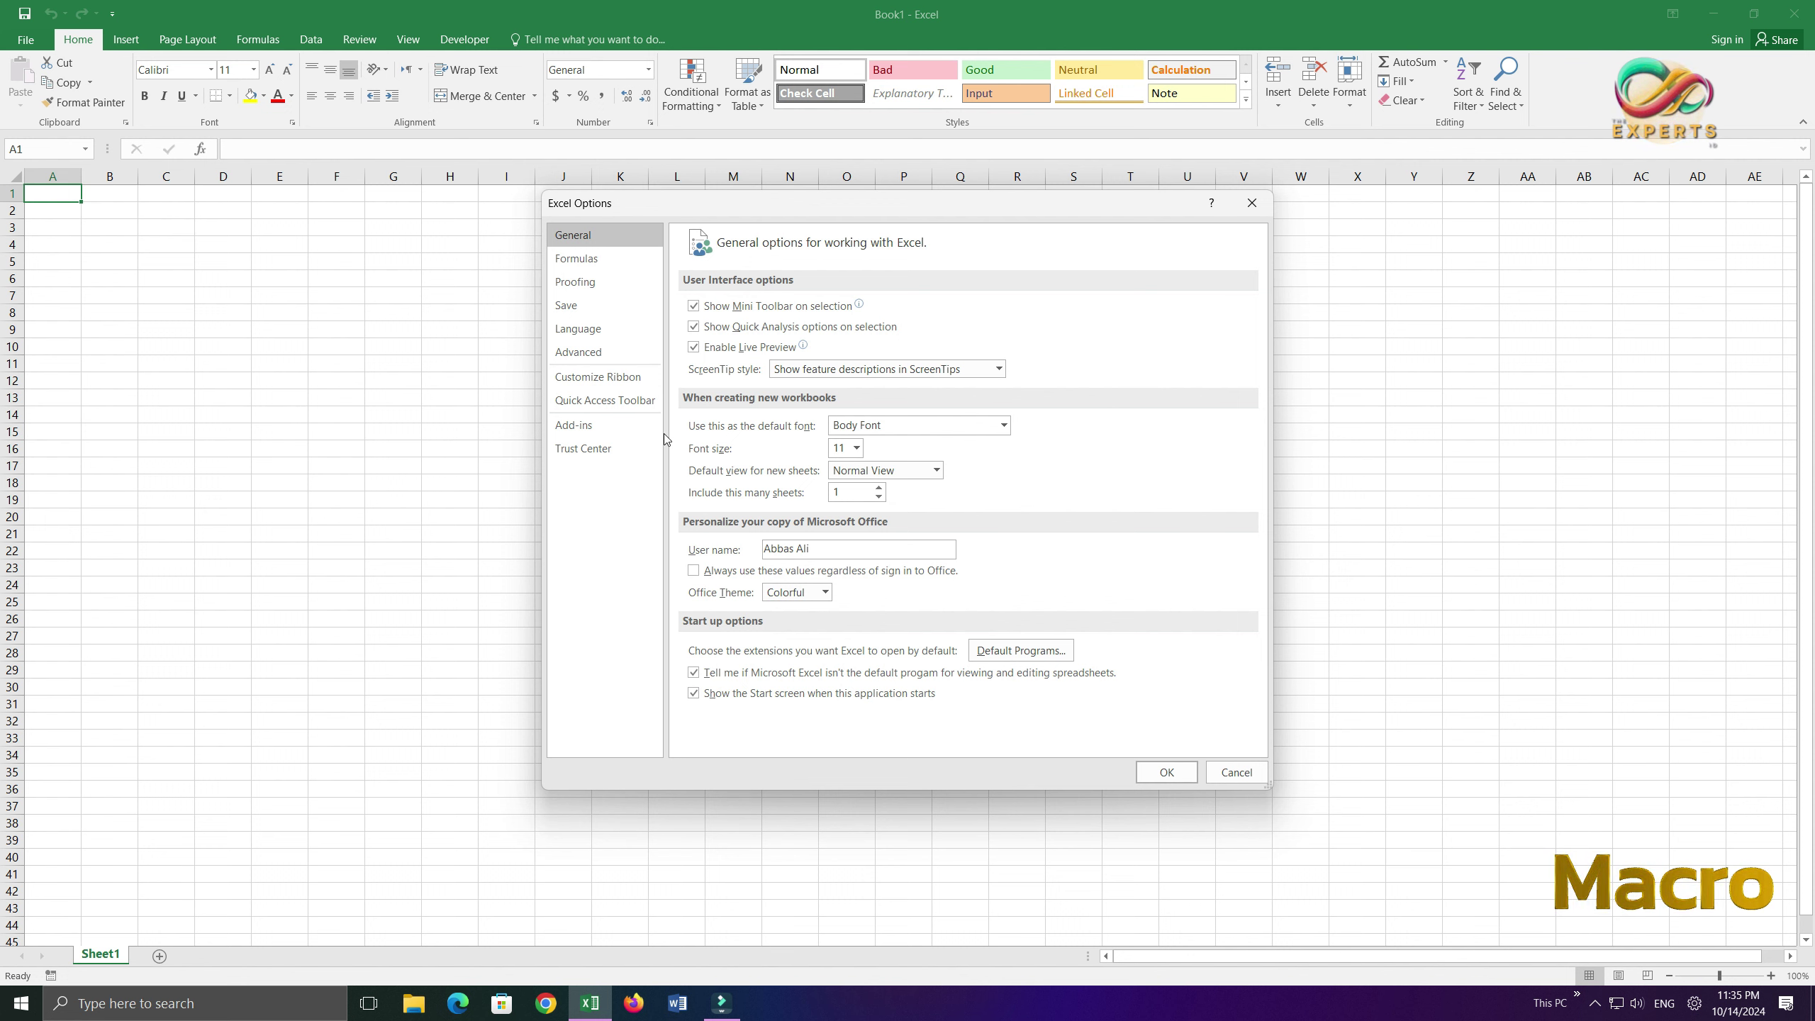
pyautogui.click(597, 376)
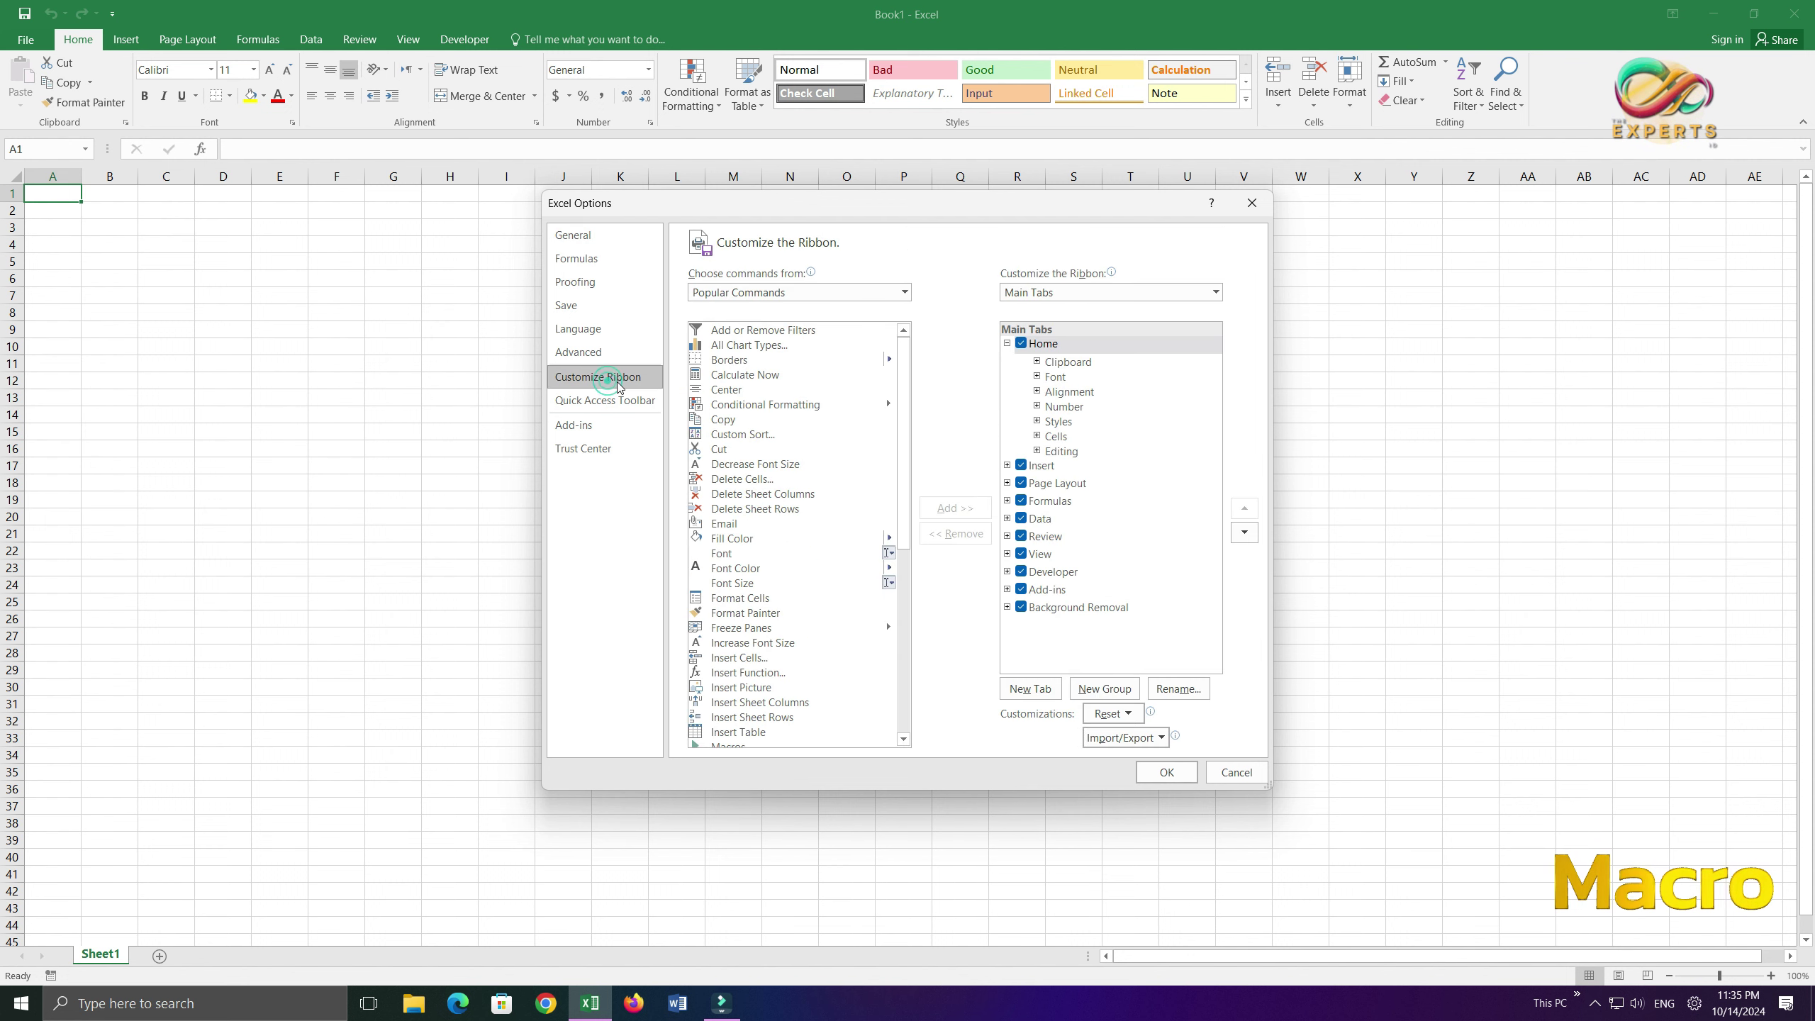
pyautogui.click(1021, 573)
pyautogui.click(1167, 772)
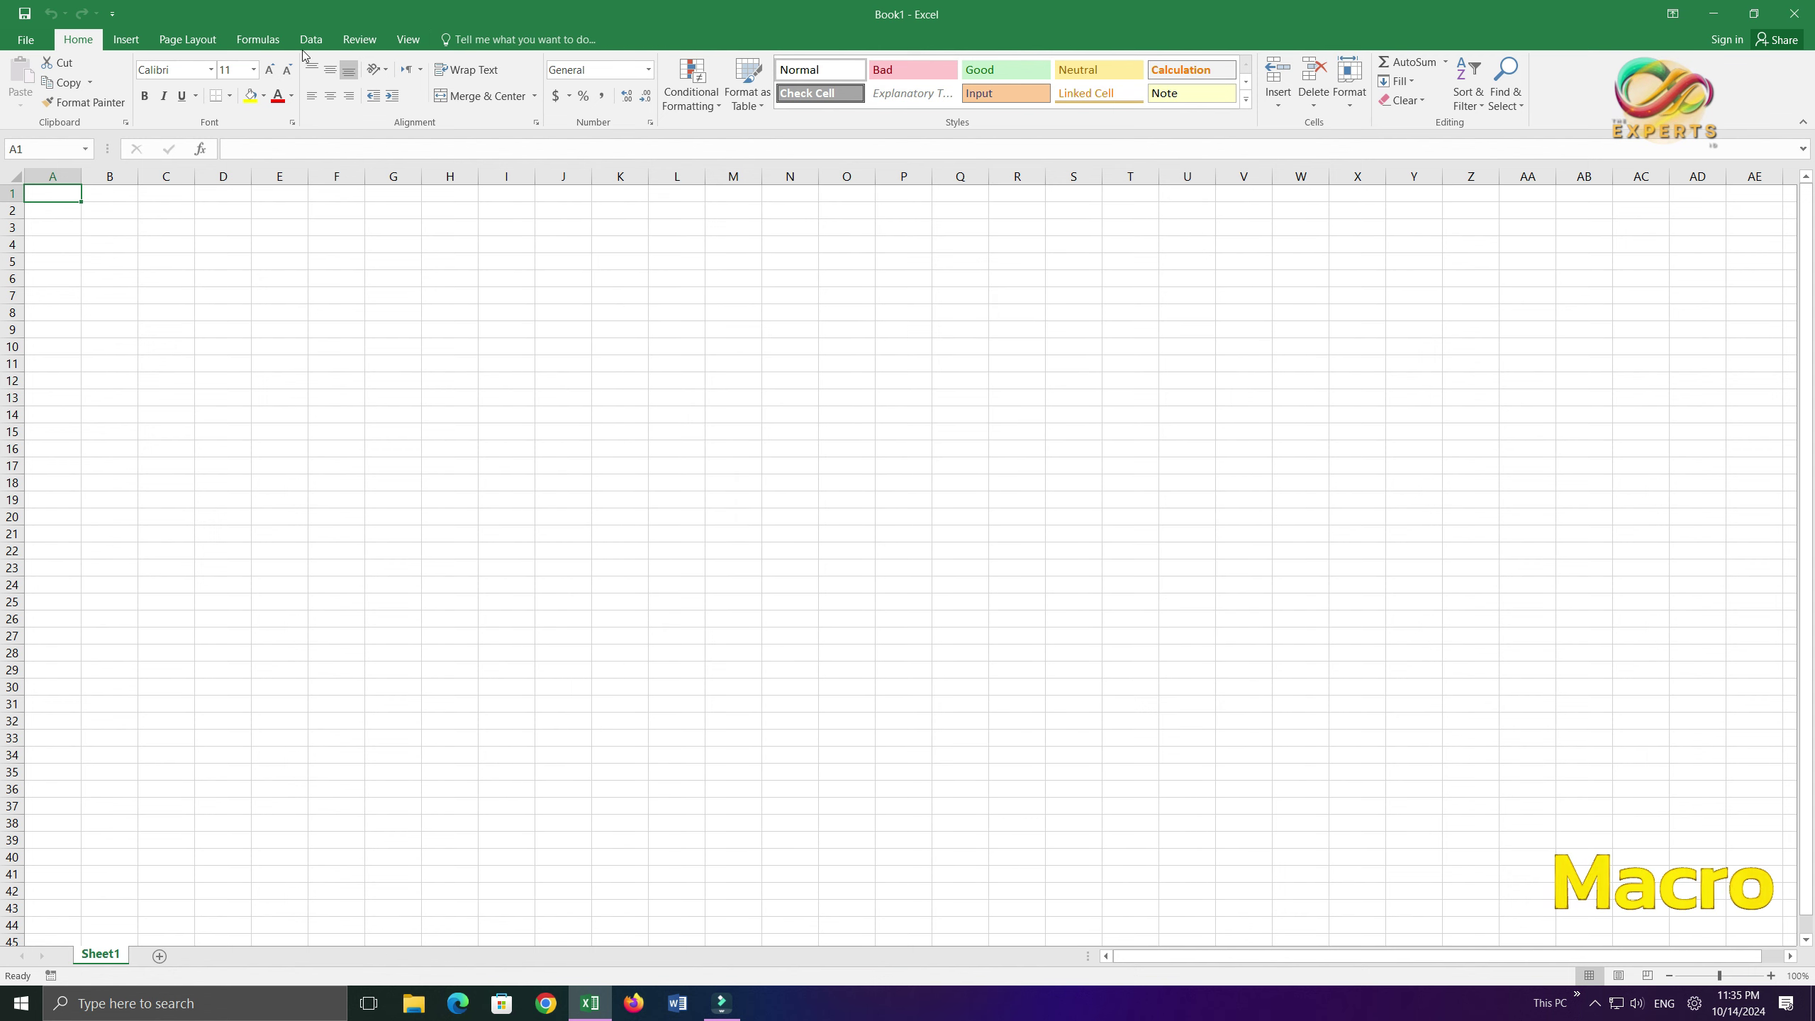
# Enable the Developer tab among the ribbon's main tabs in the Excel options.
pyautogui.click(25, 39)
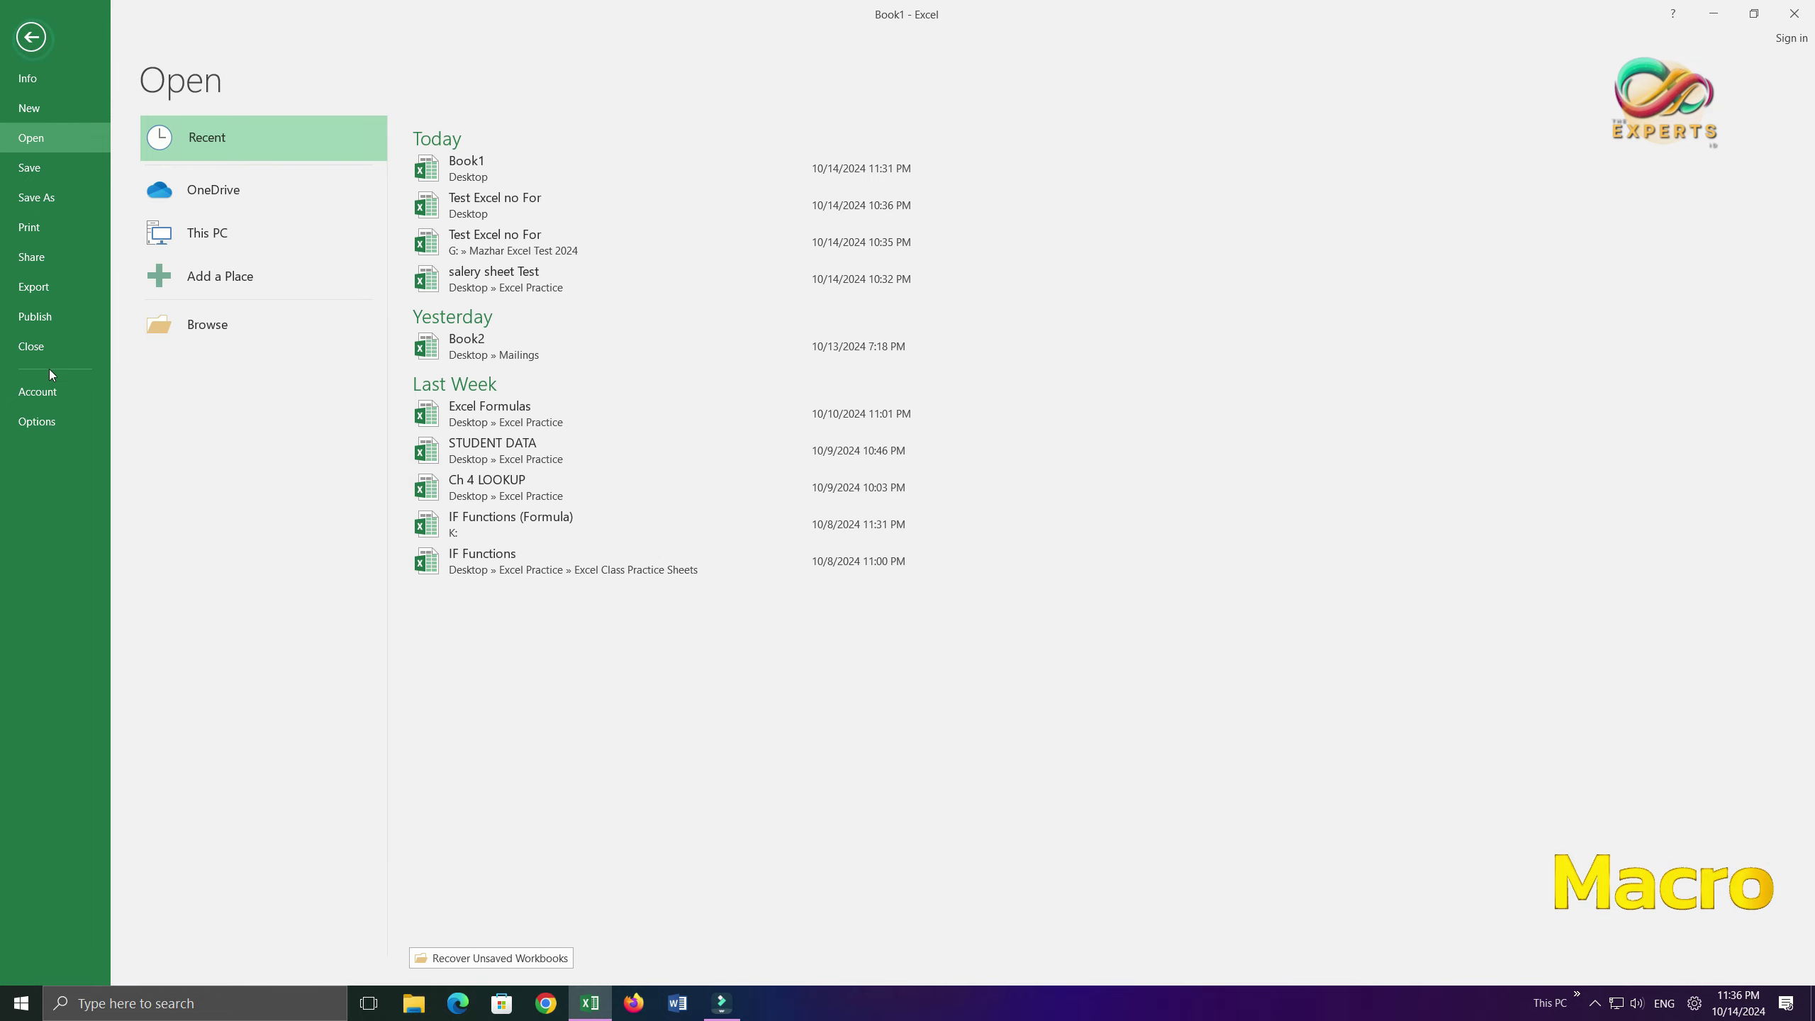
pyautogui.click(57, 422)
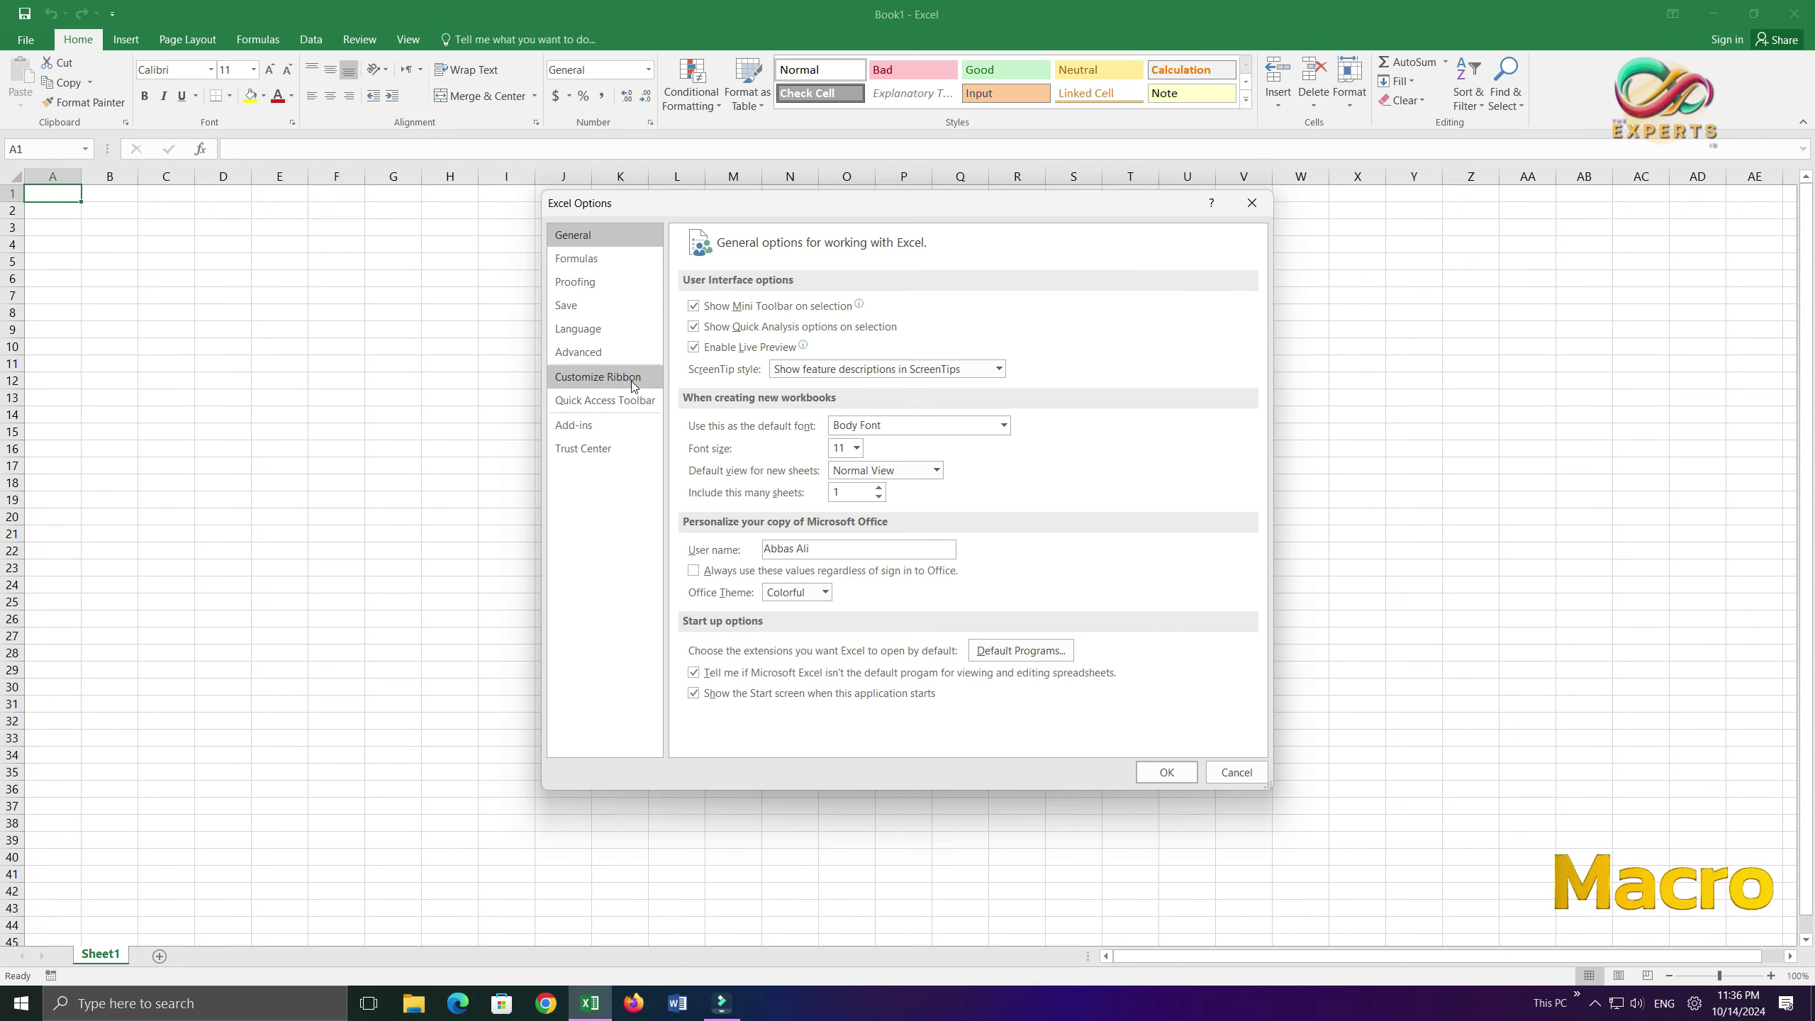
pyautogui.click(597, 376)
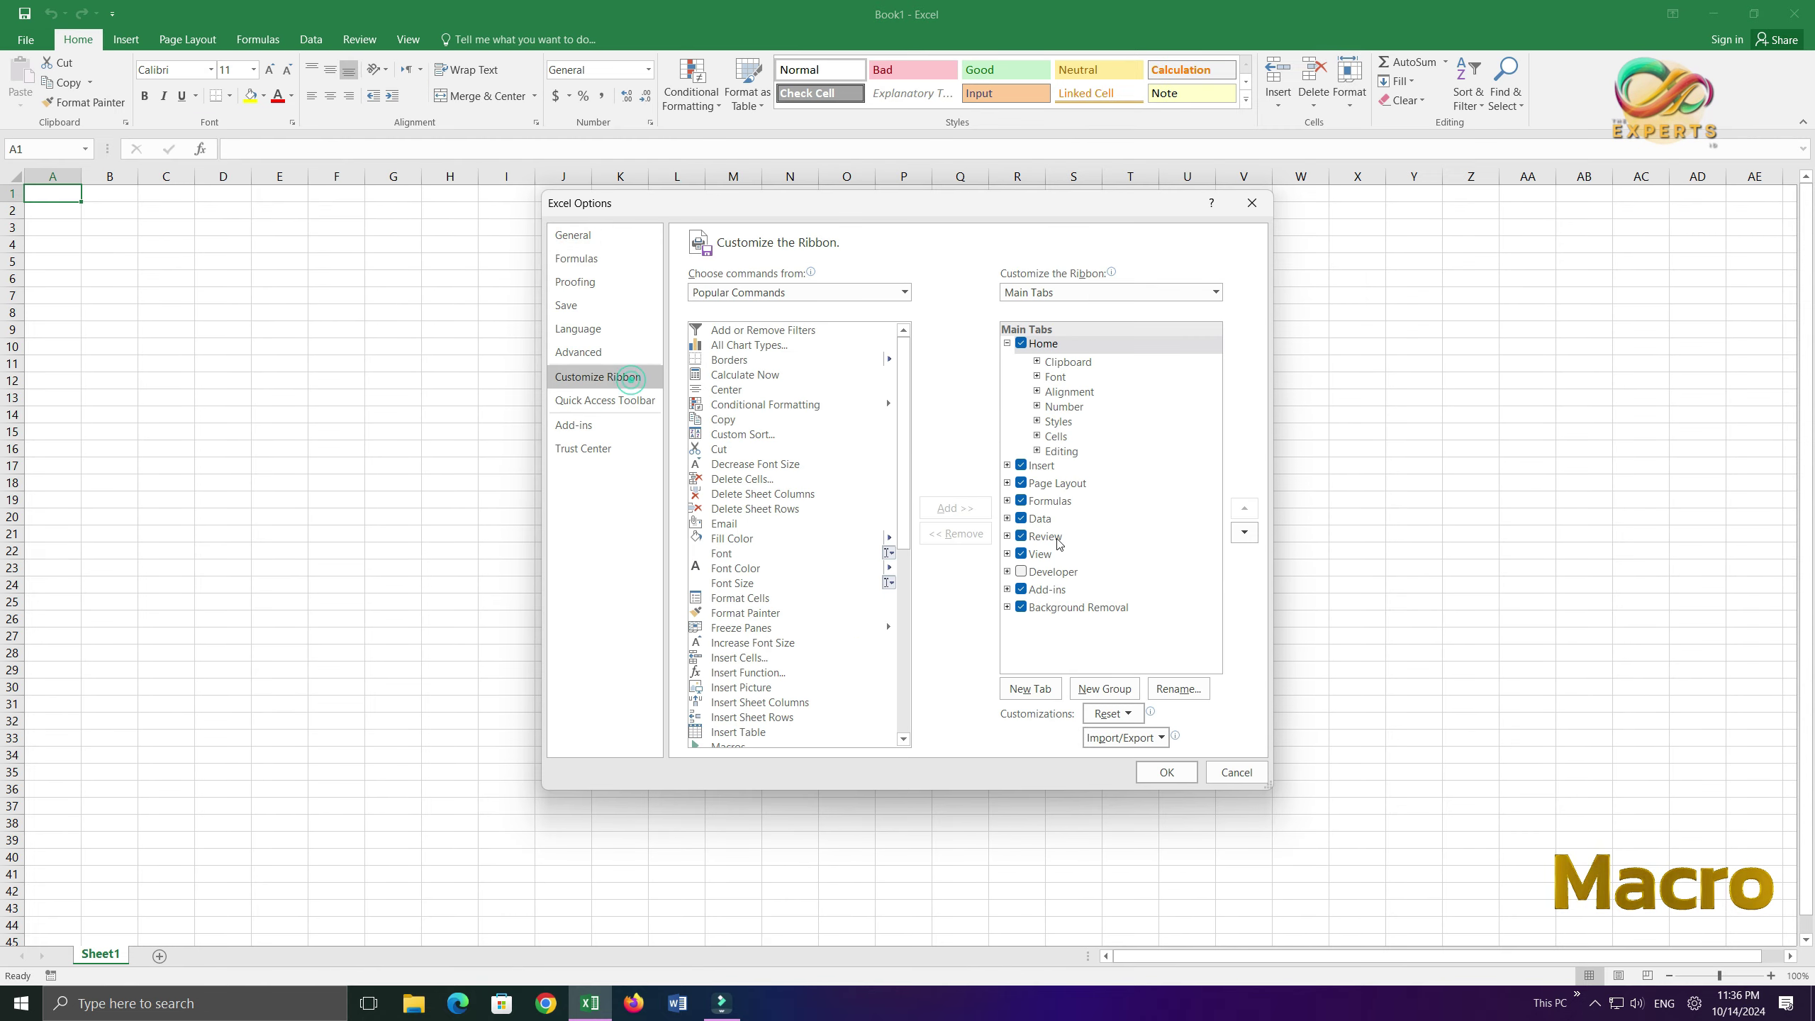
pyautogui.click(1022, 573)
pyautogui.click(1167, 772)
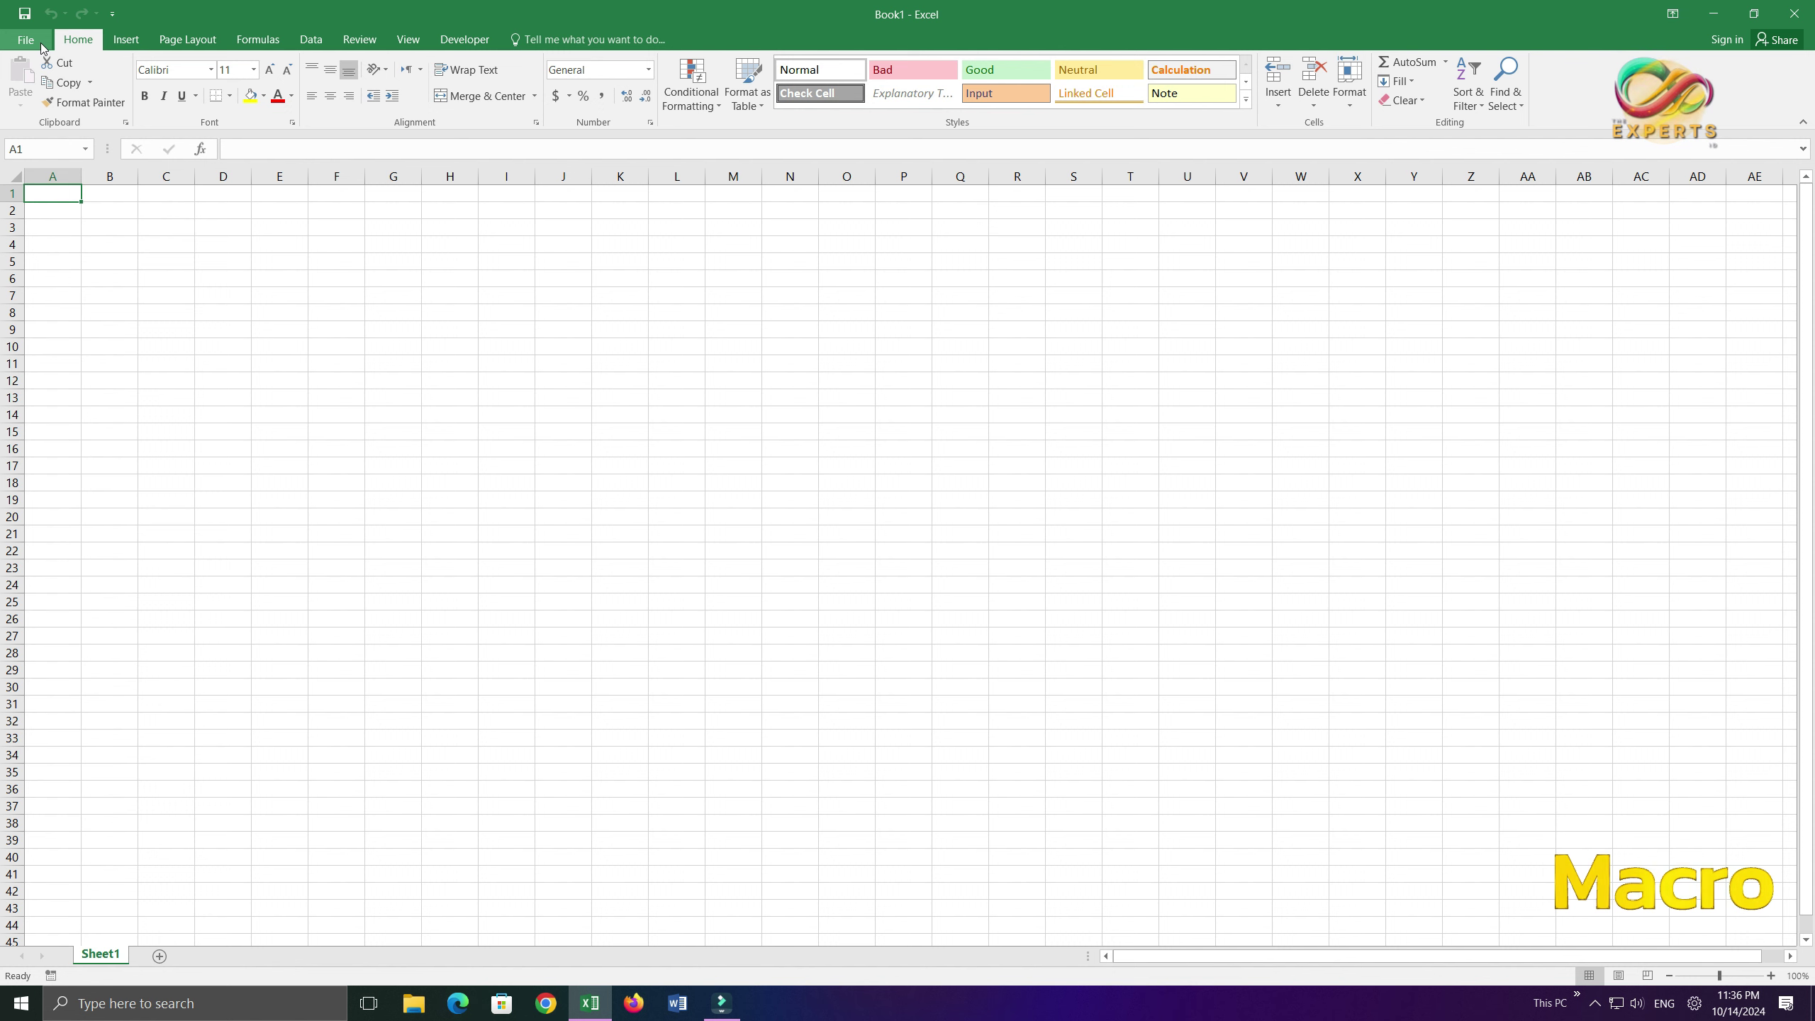
# Open the ribbon customization directly from the ribbon and toggle the Developer tab, leaving it enabled.
pyautogui.rightClick(446, 38)
pyautogui.rightClick(417, 35)
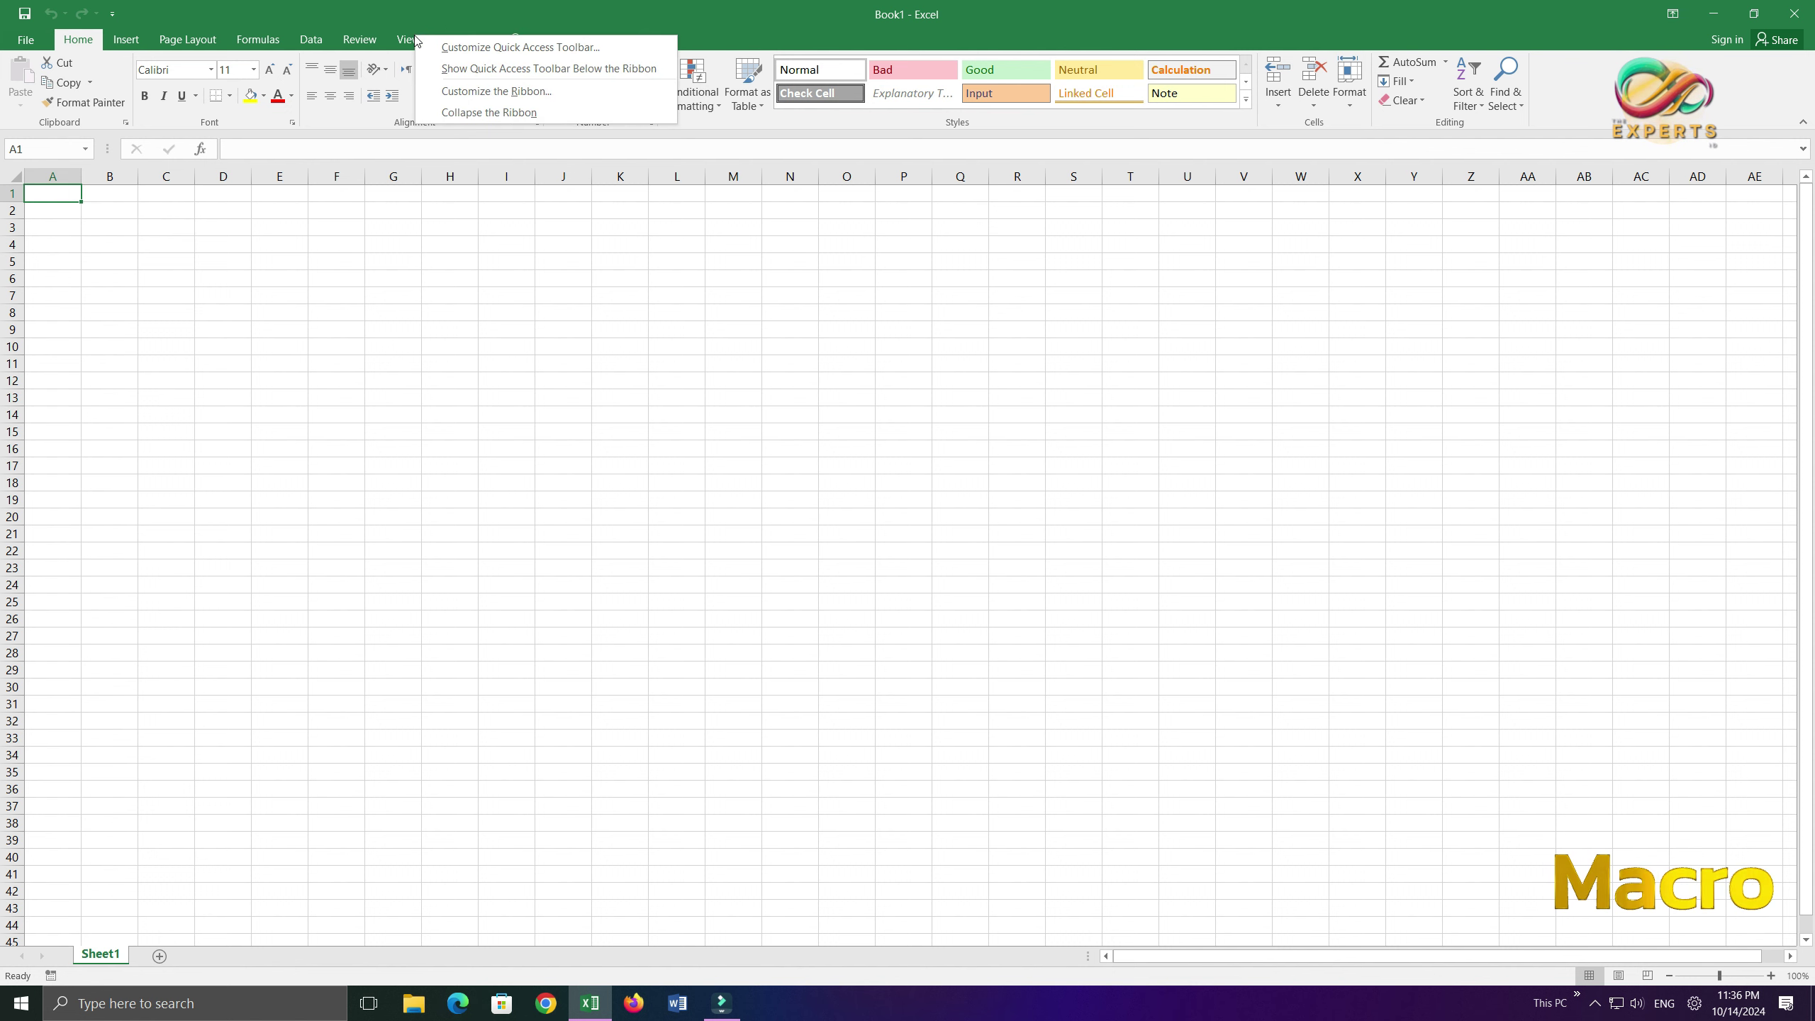
pyautogui.click(448, 91)
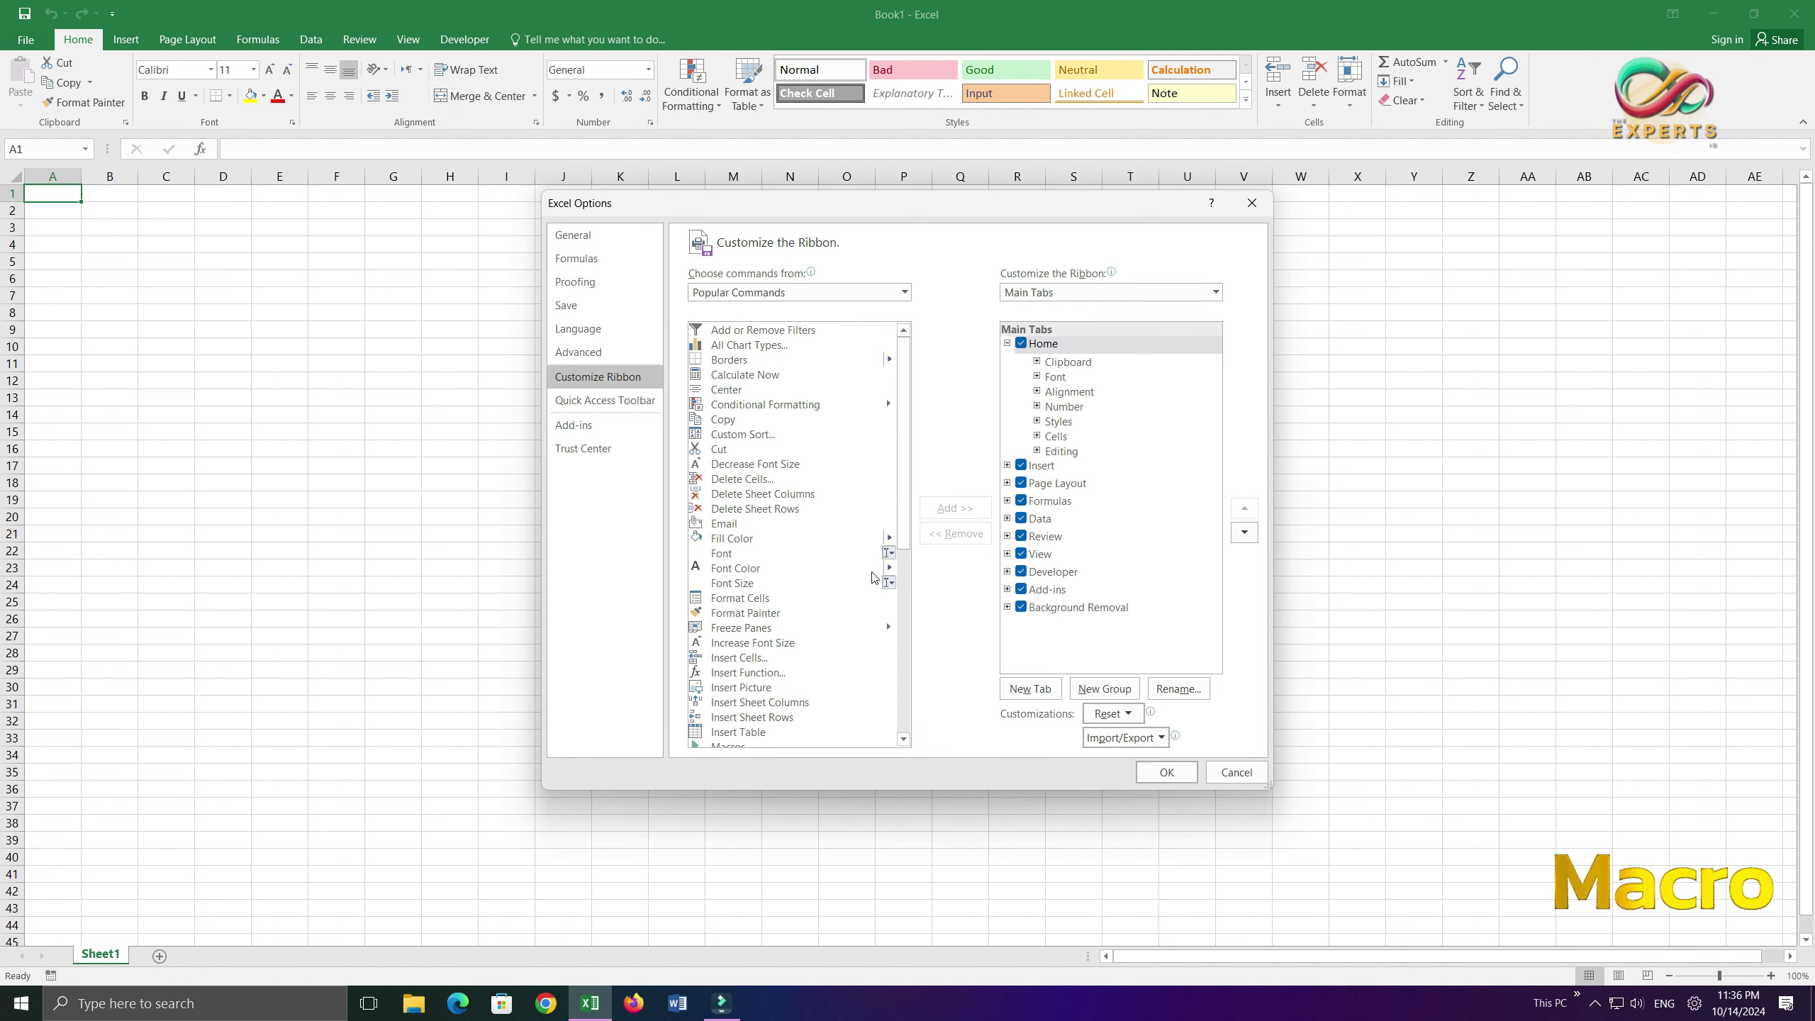
pyautogui.click(1029, 571)
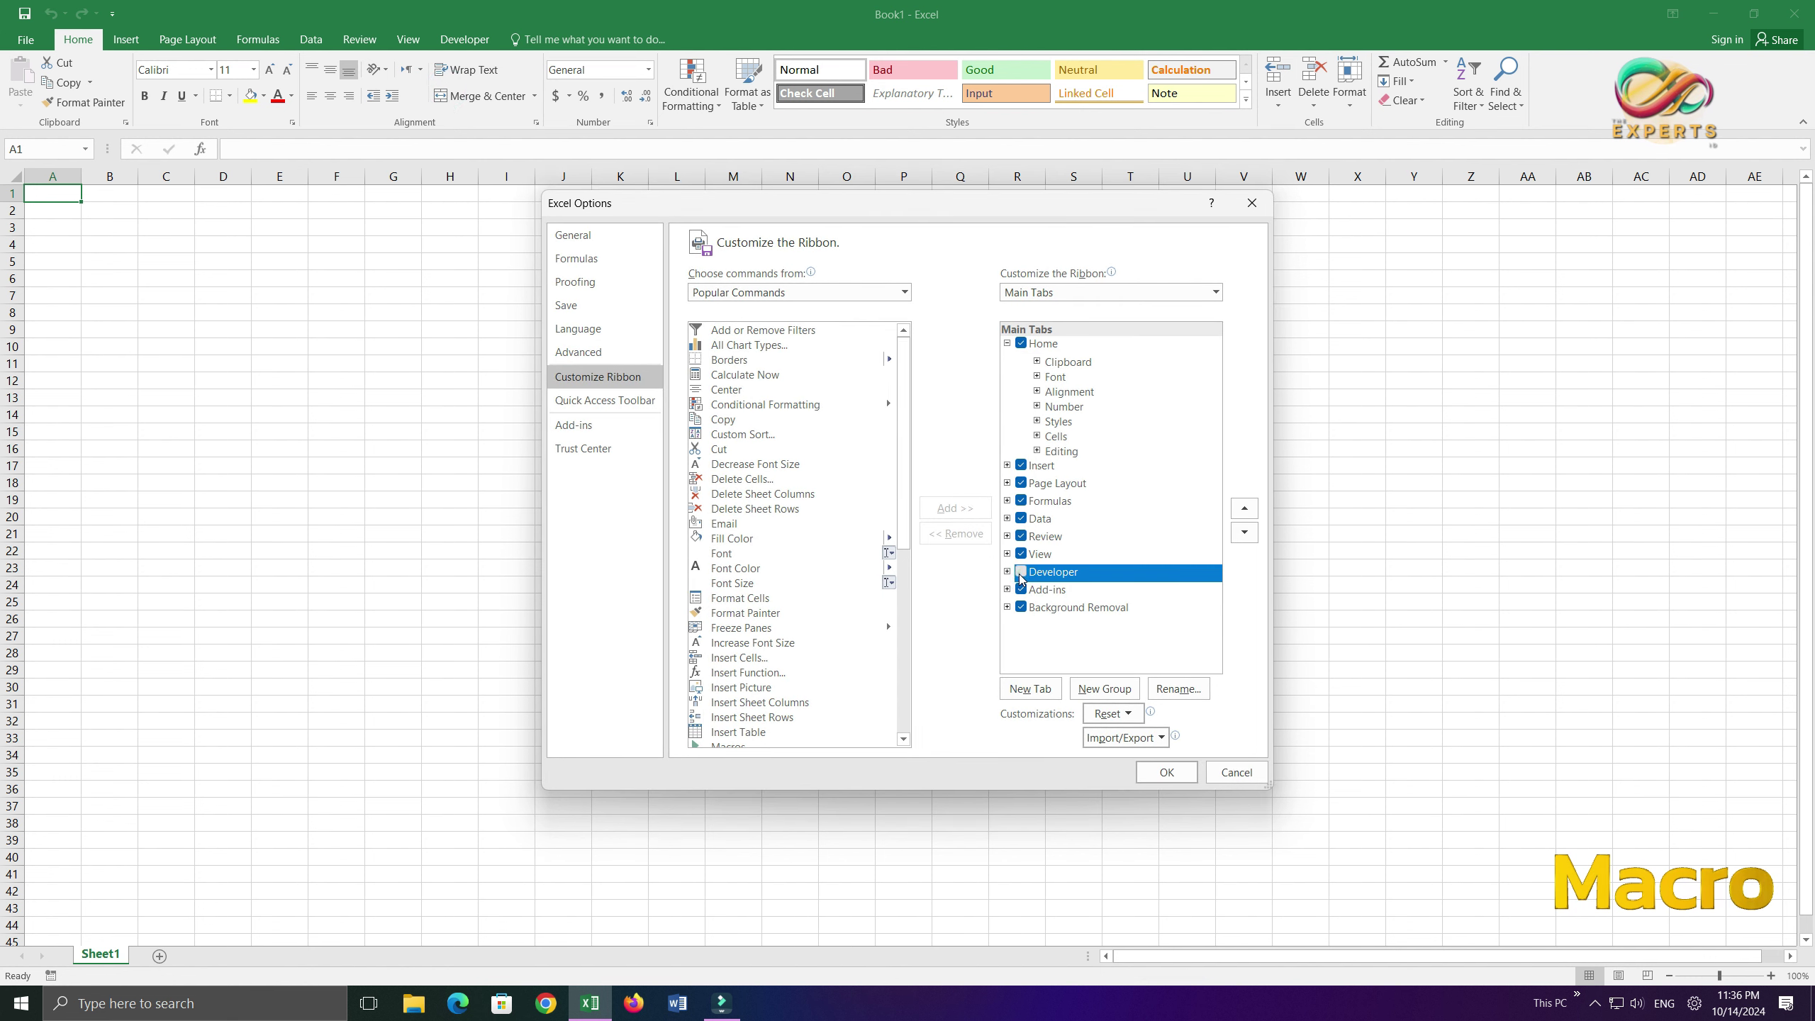
pyautogui.click(1165, 771)
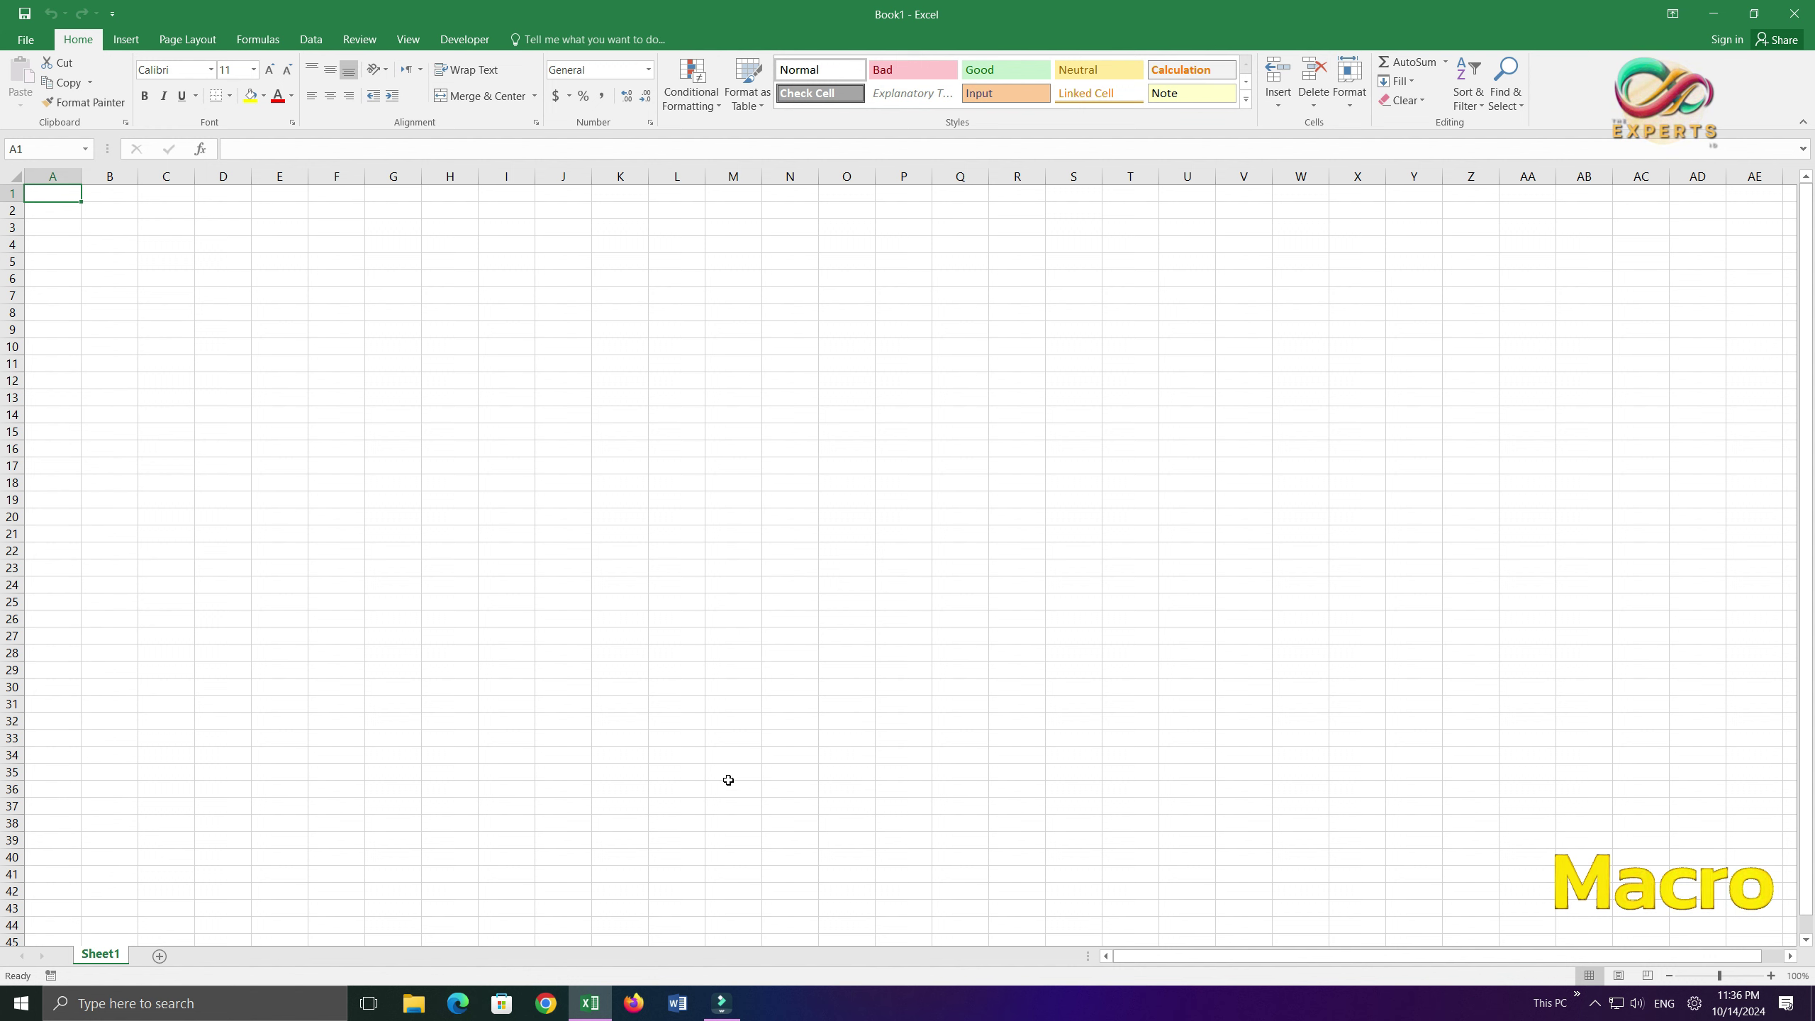
# Open the recent workbook Book1 and slightly widen the January column.
pyautogui.rightClick(597, 1010)
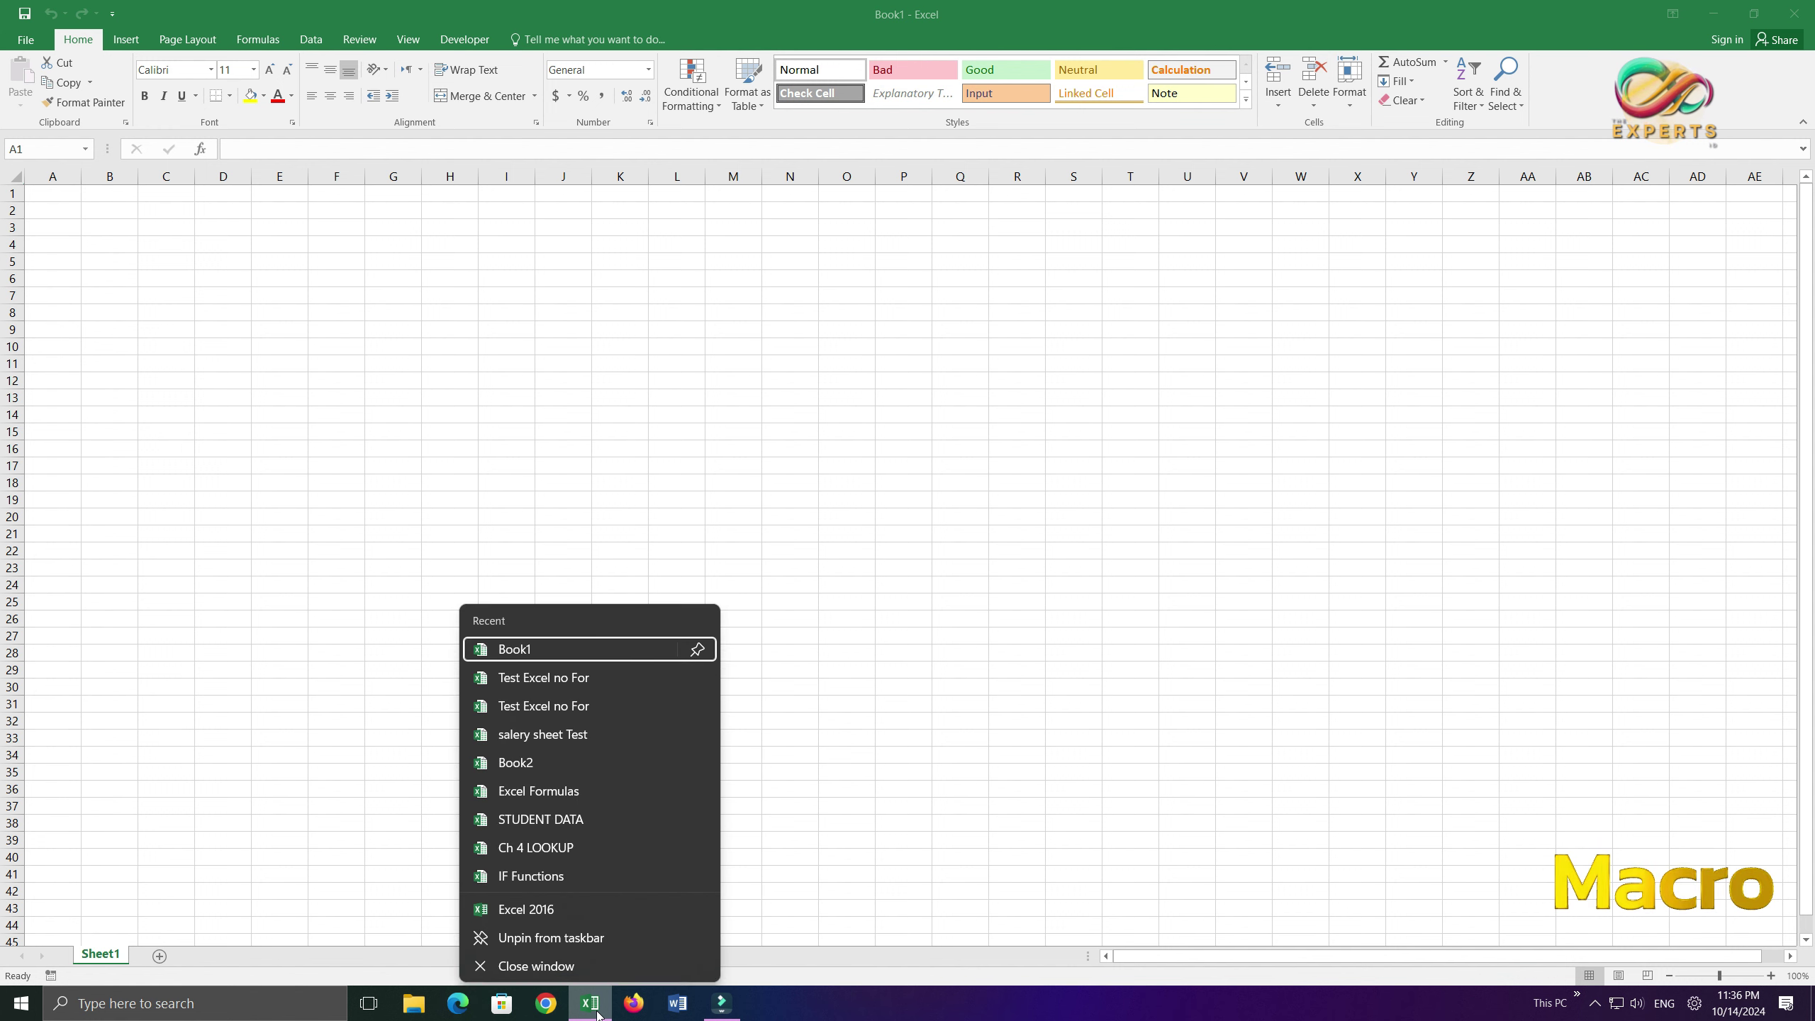
pyautogui.click(549, 643)
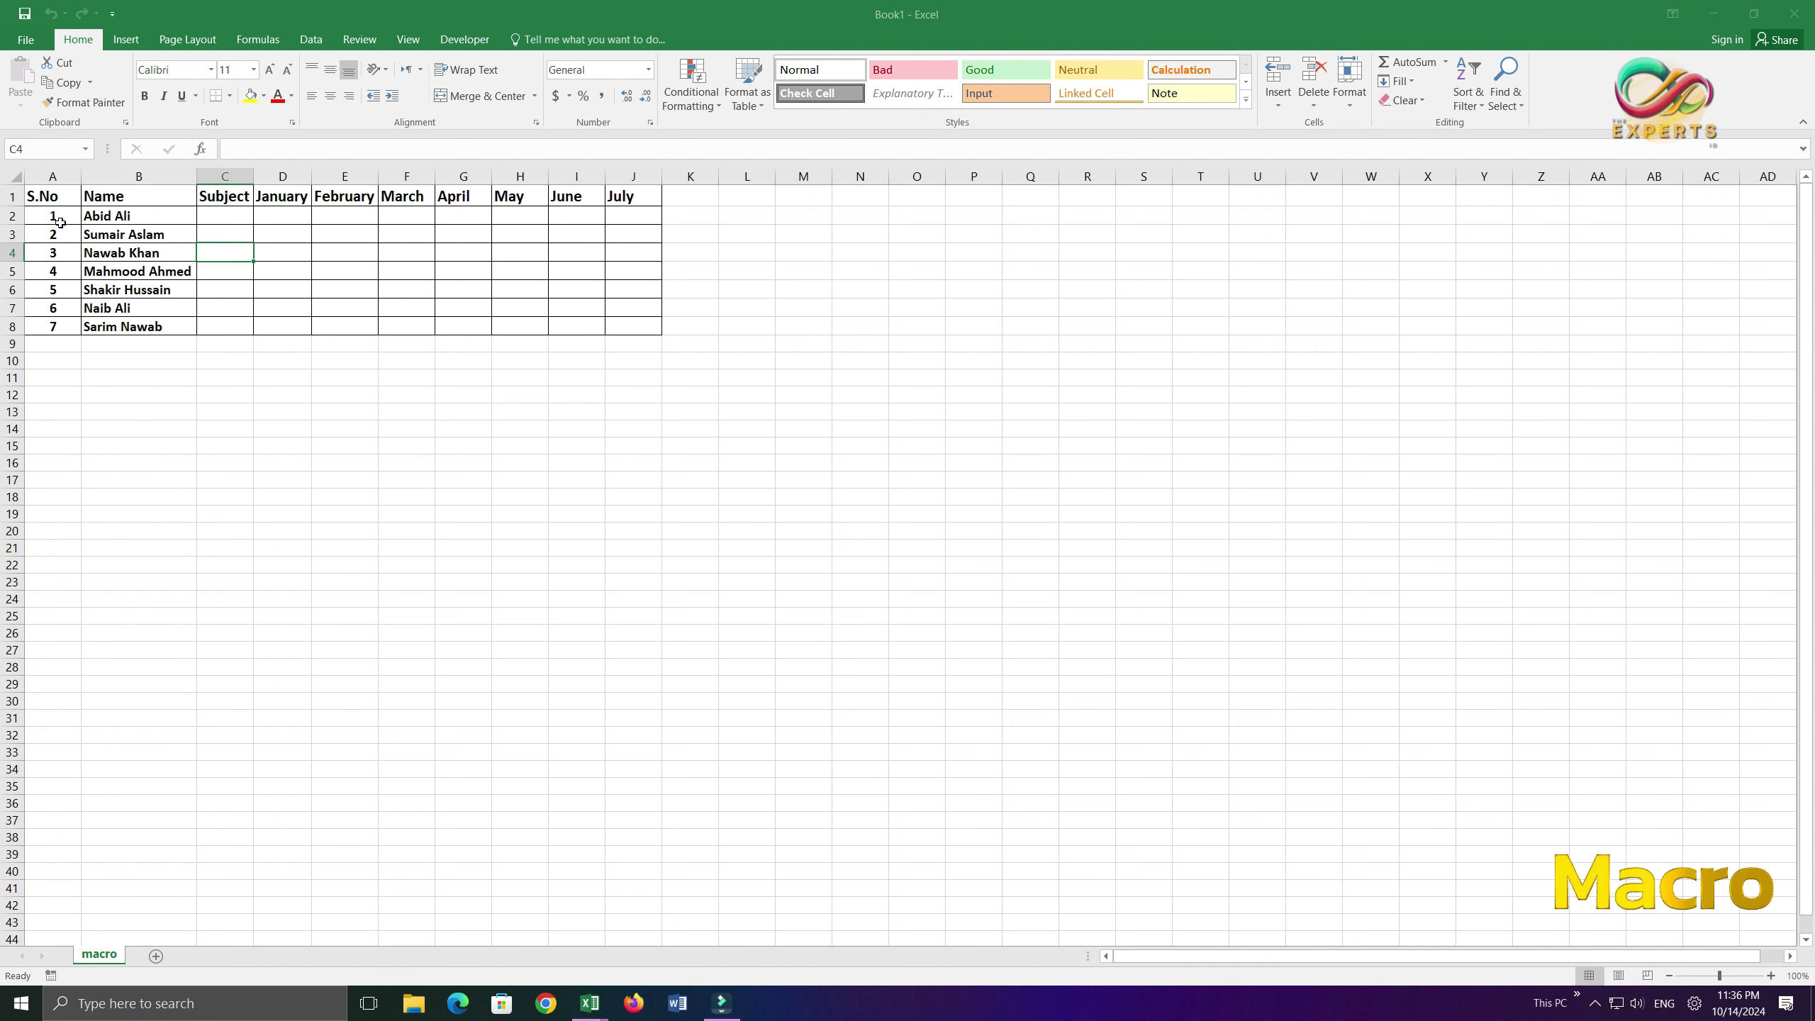
pyautogui.moveTo(100, 216); pyautogui.dragTo(146, 326)
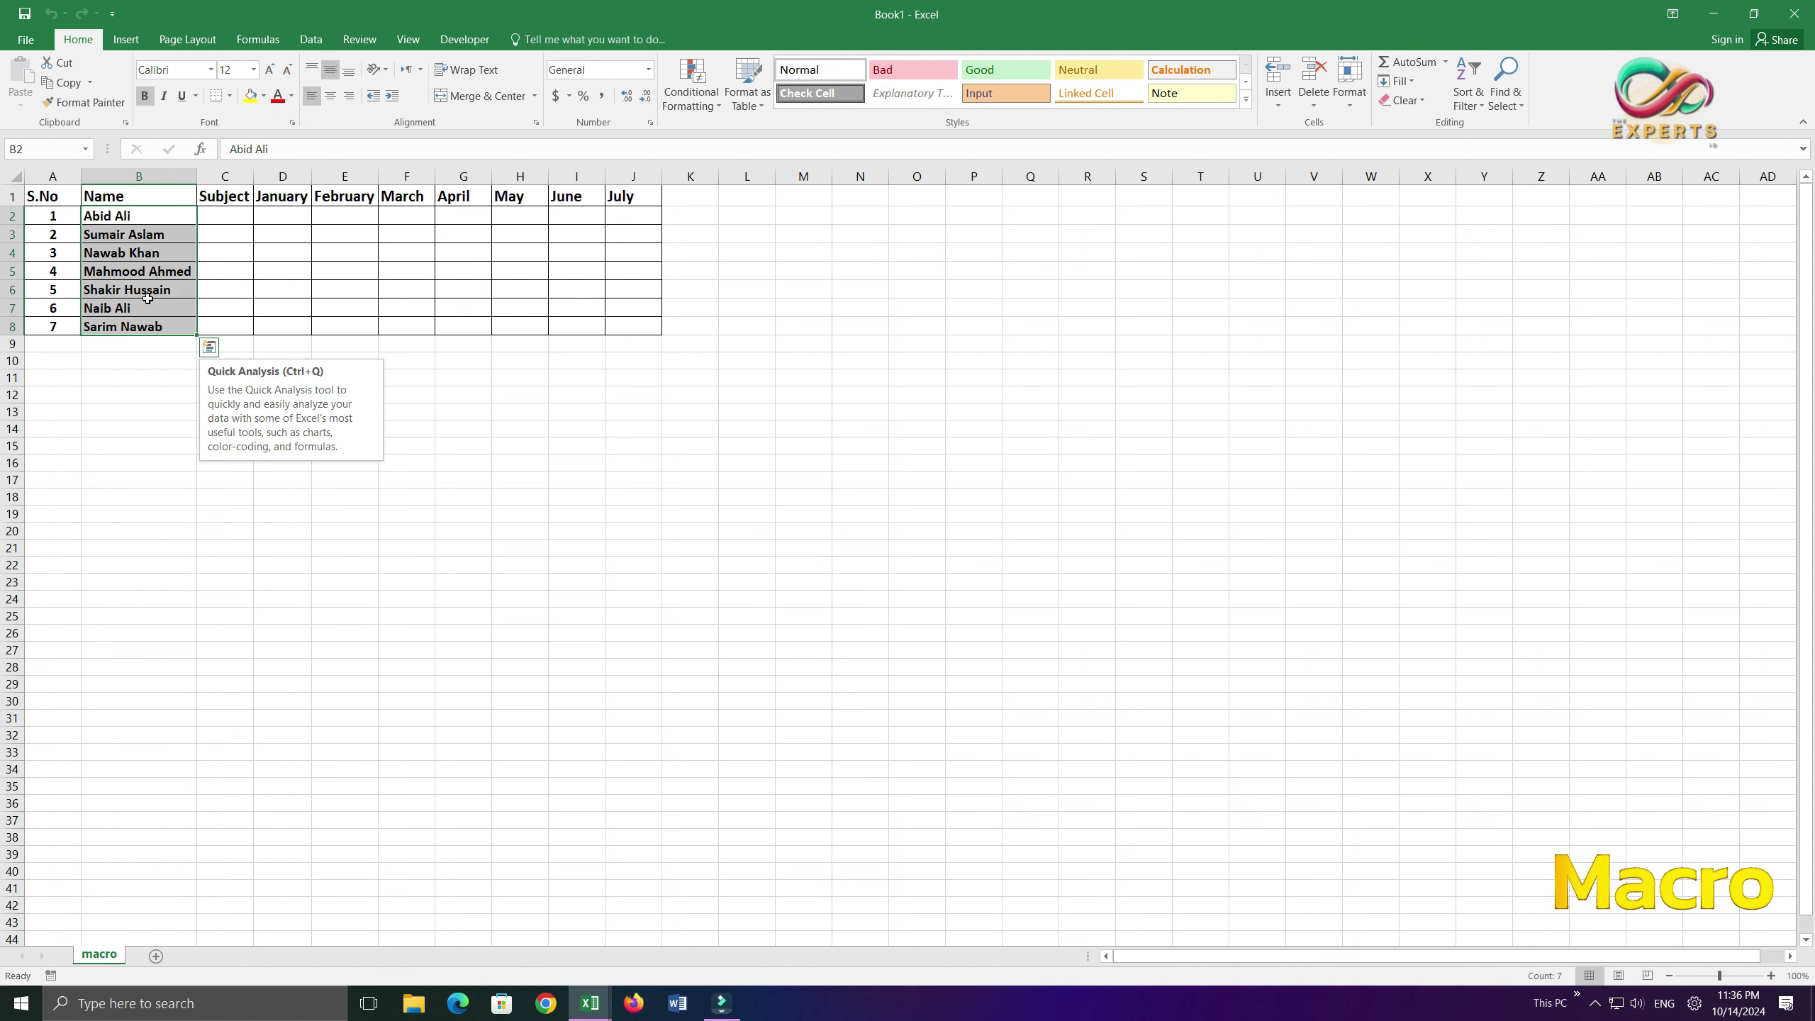
pyautogui.click(228, 216)
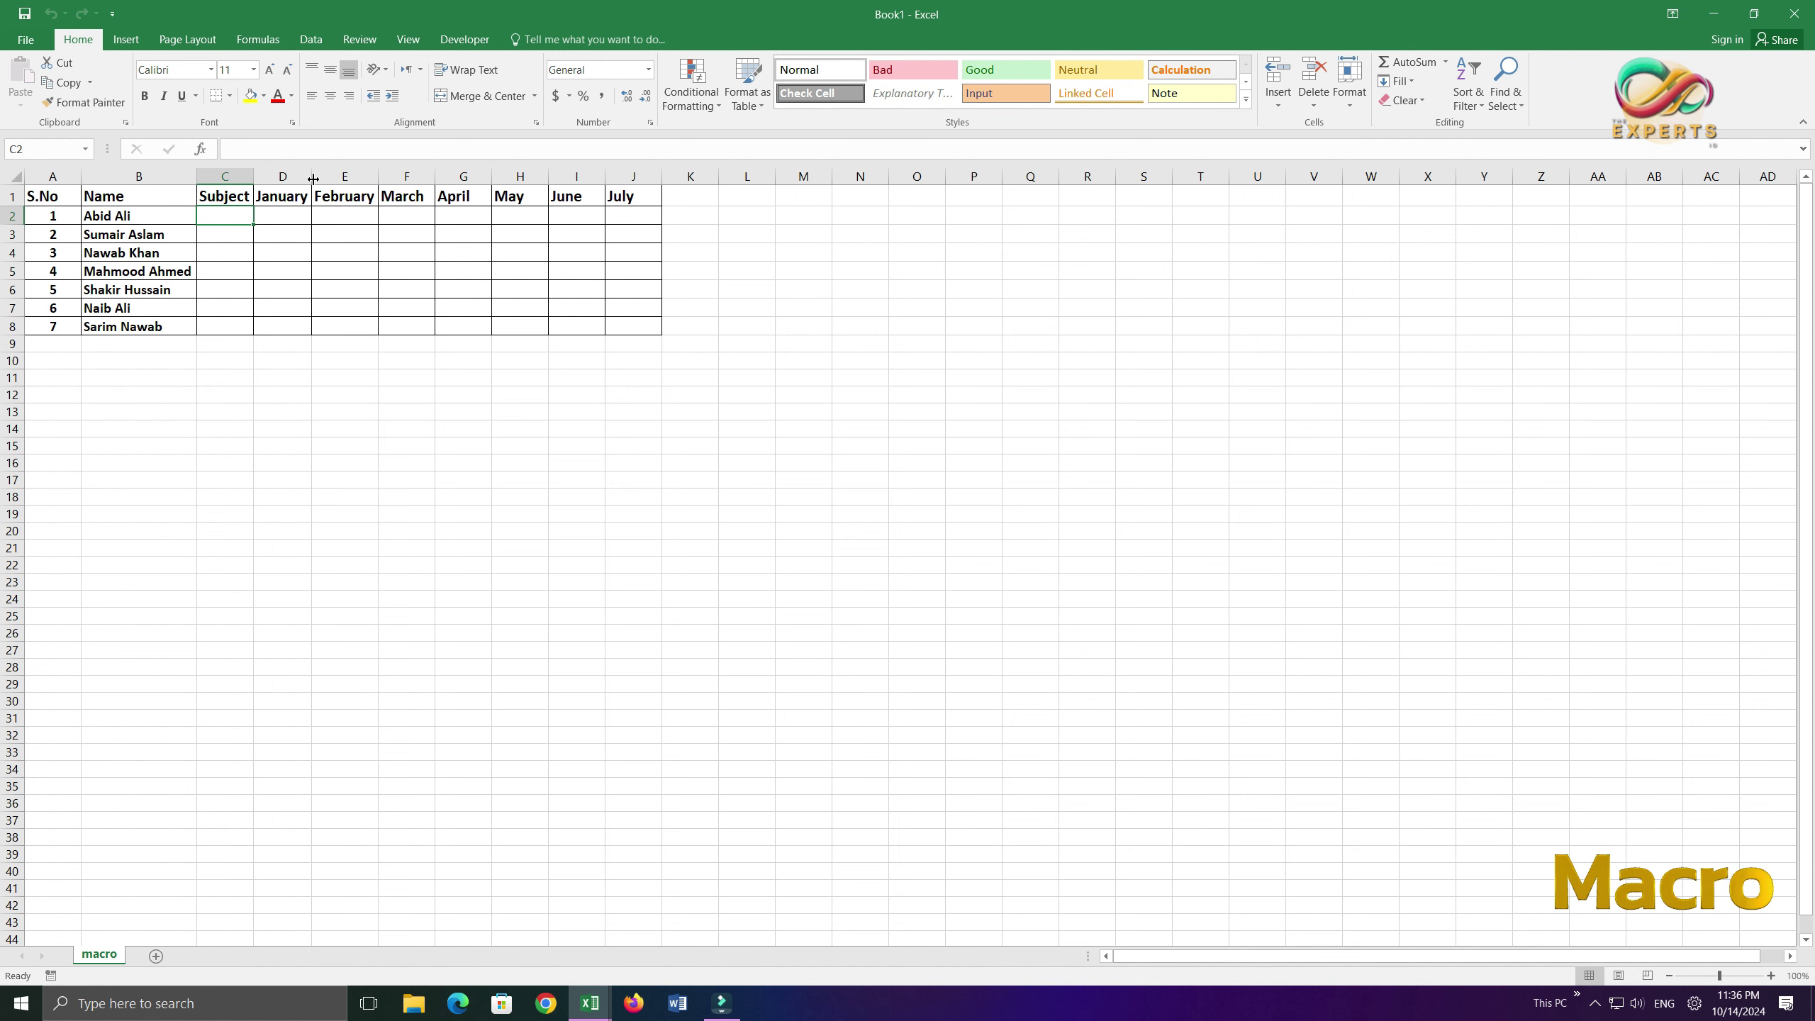
pyautogui.moveTo(312, 179); pyautogui.dragTo(319, 179)
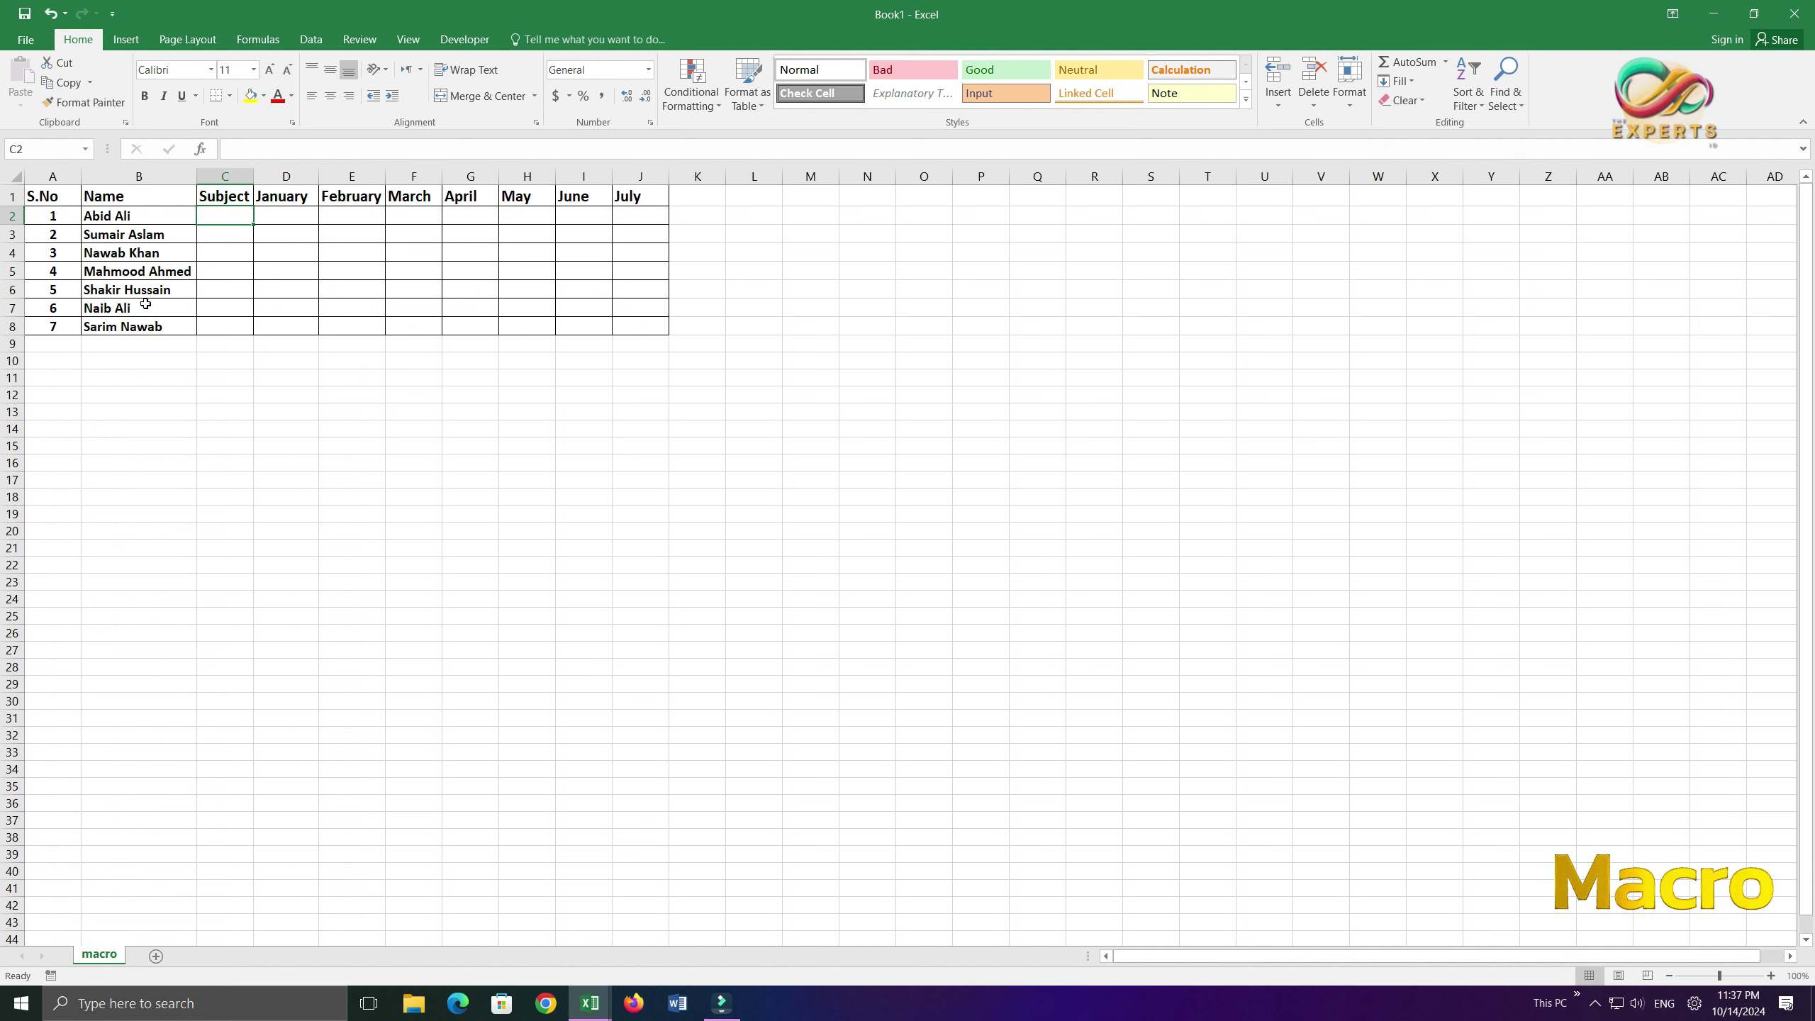
# Try inserting five blank rows at rows 3 to 7, below the first record, and undo the insertion.
pyautogui.click(126, 217)
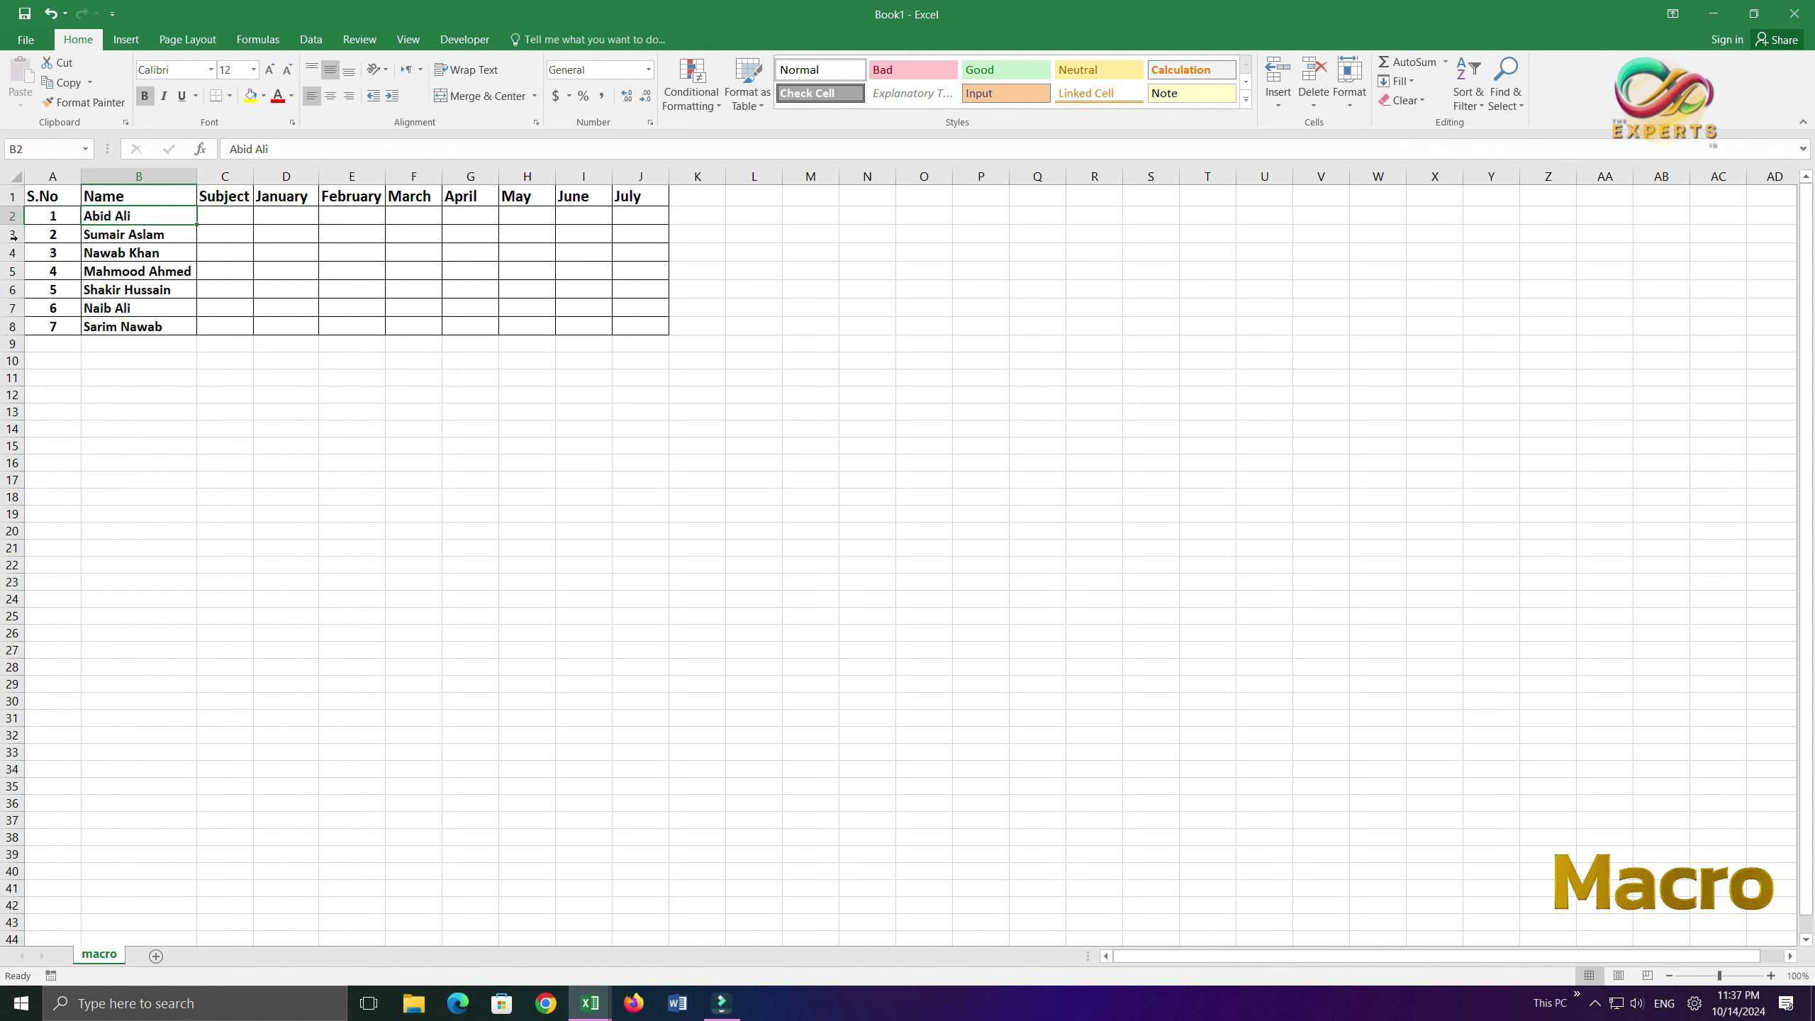
pyautogui.moveTo(10, 234); pyautogui.dragTo(10, 315)
pyautogui.rightClick(8, 272)
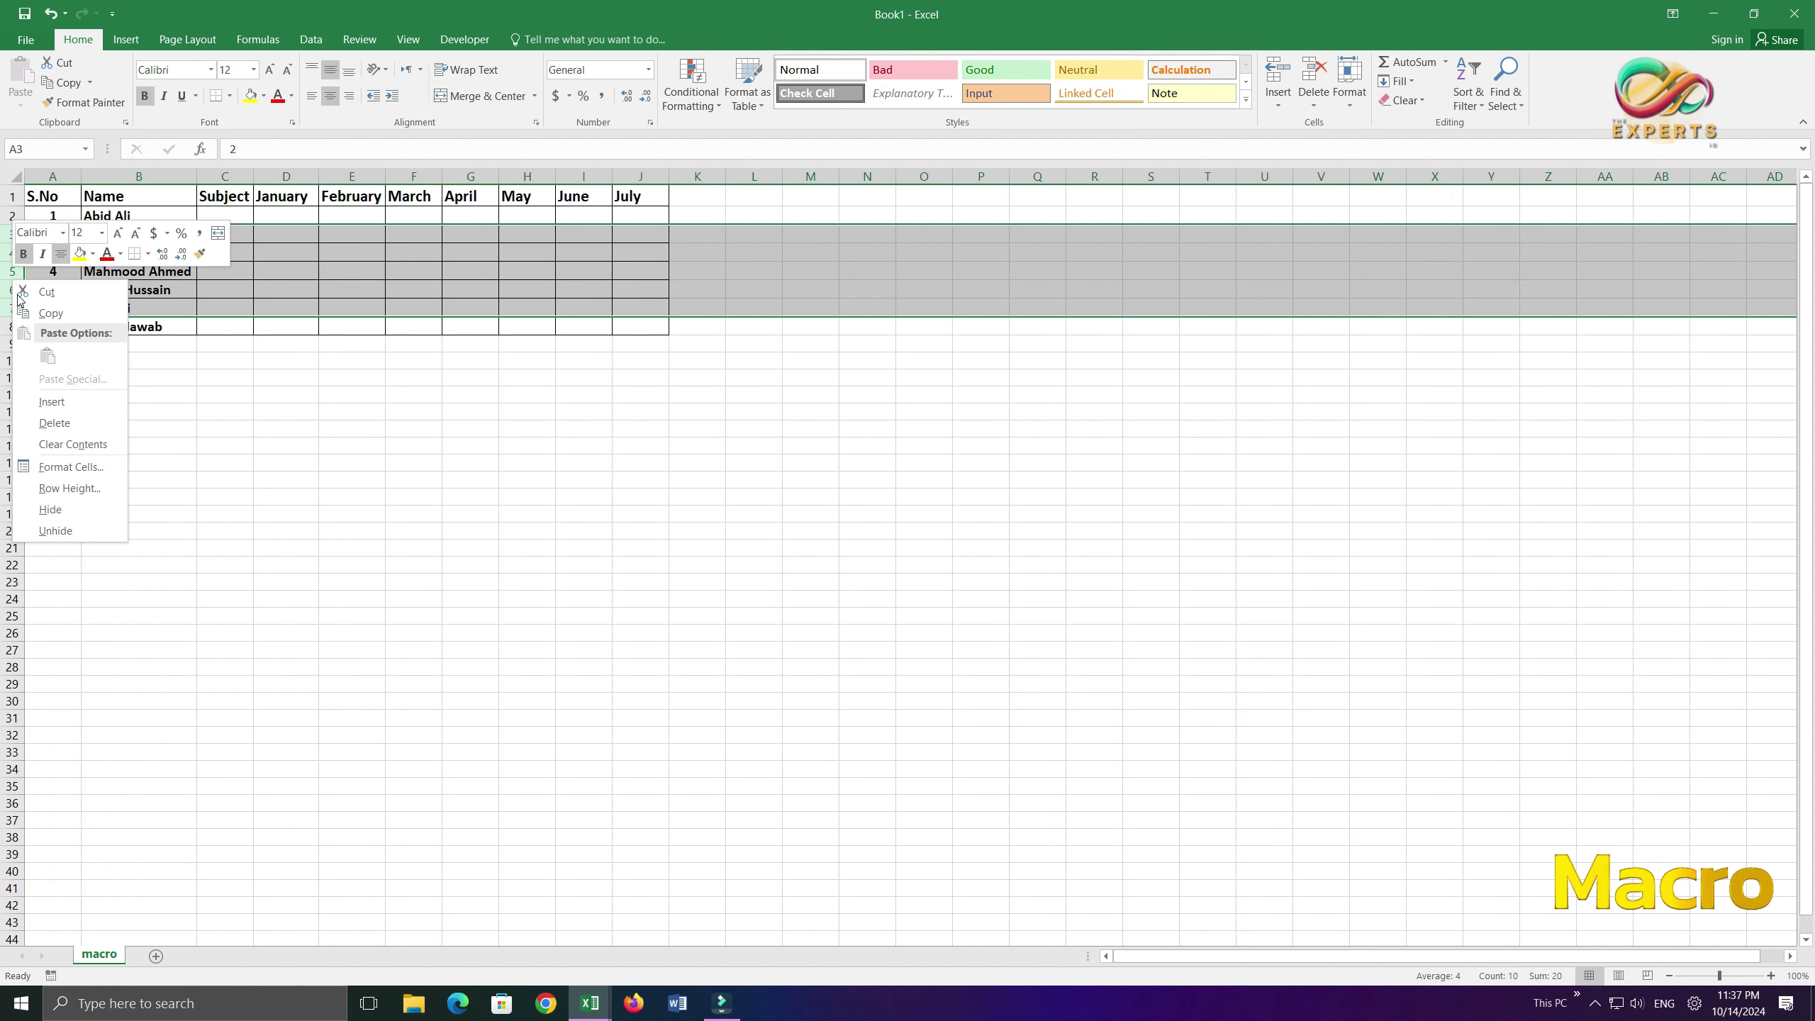
pyautogui.click(49, 400)
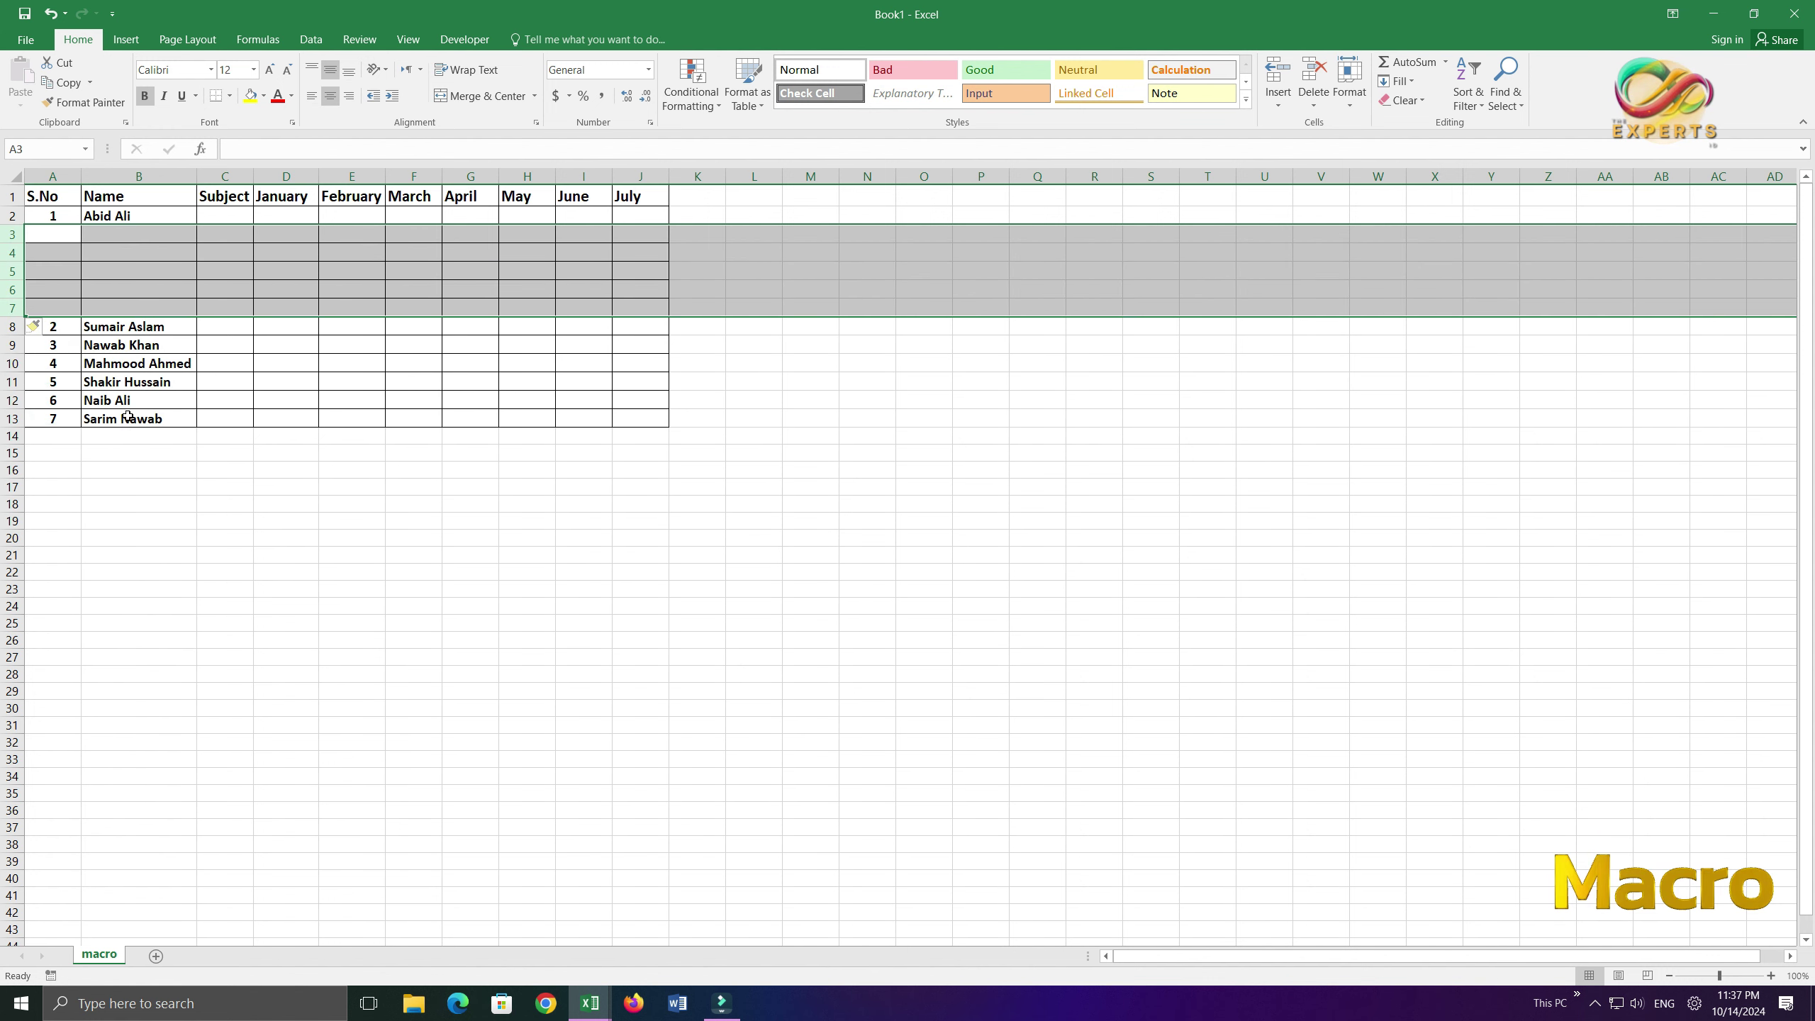
pyautogui.click(223, 234)
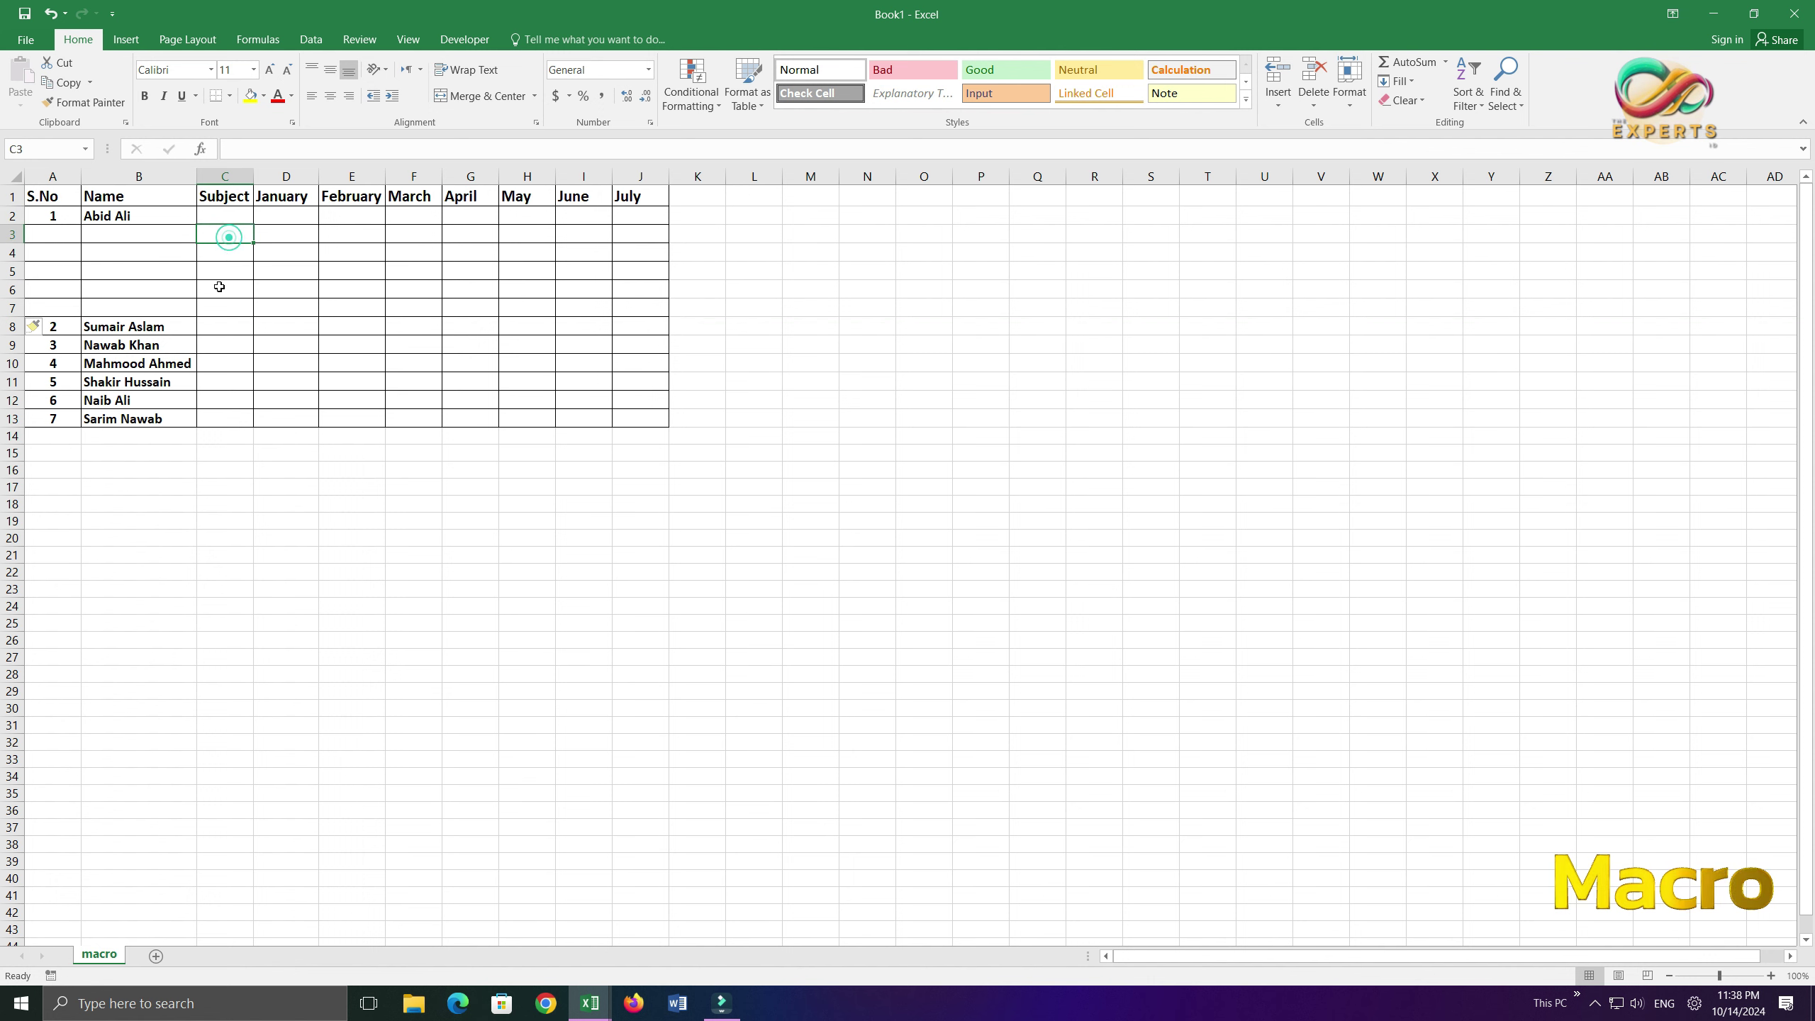
pyautogui.click(218, 308)
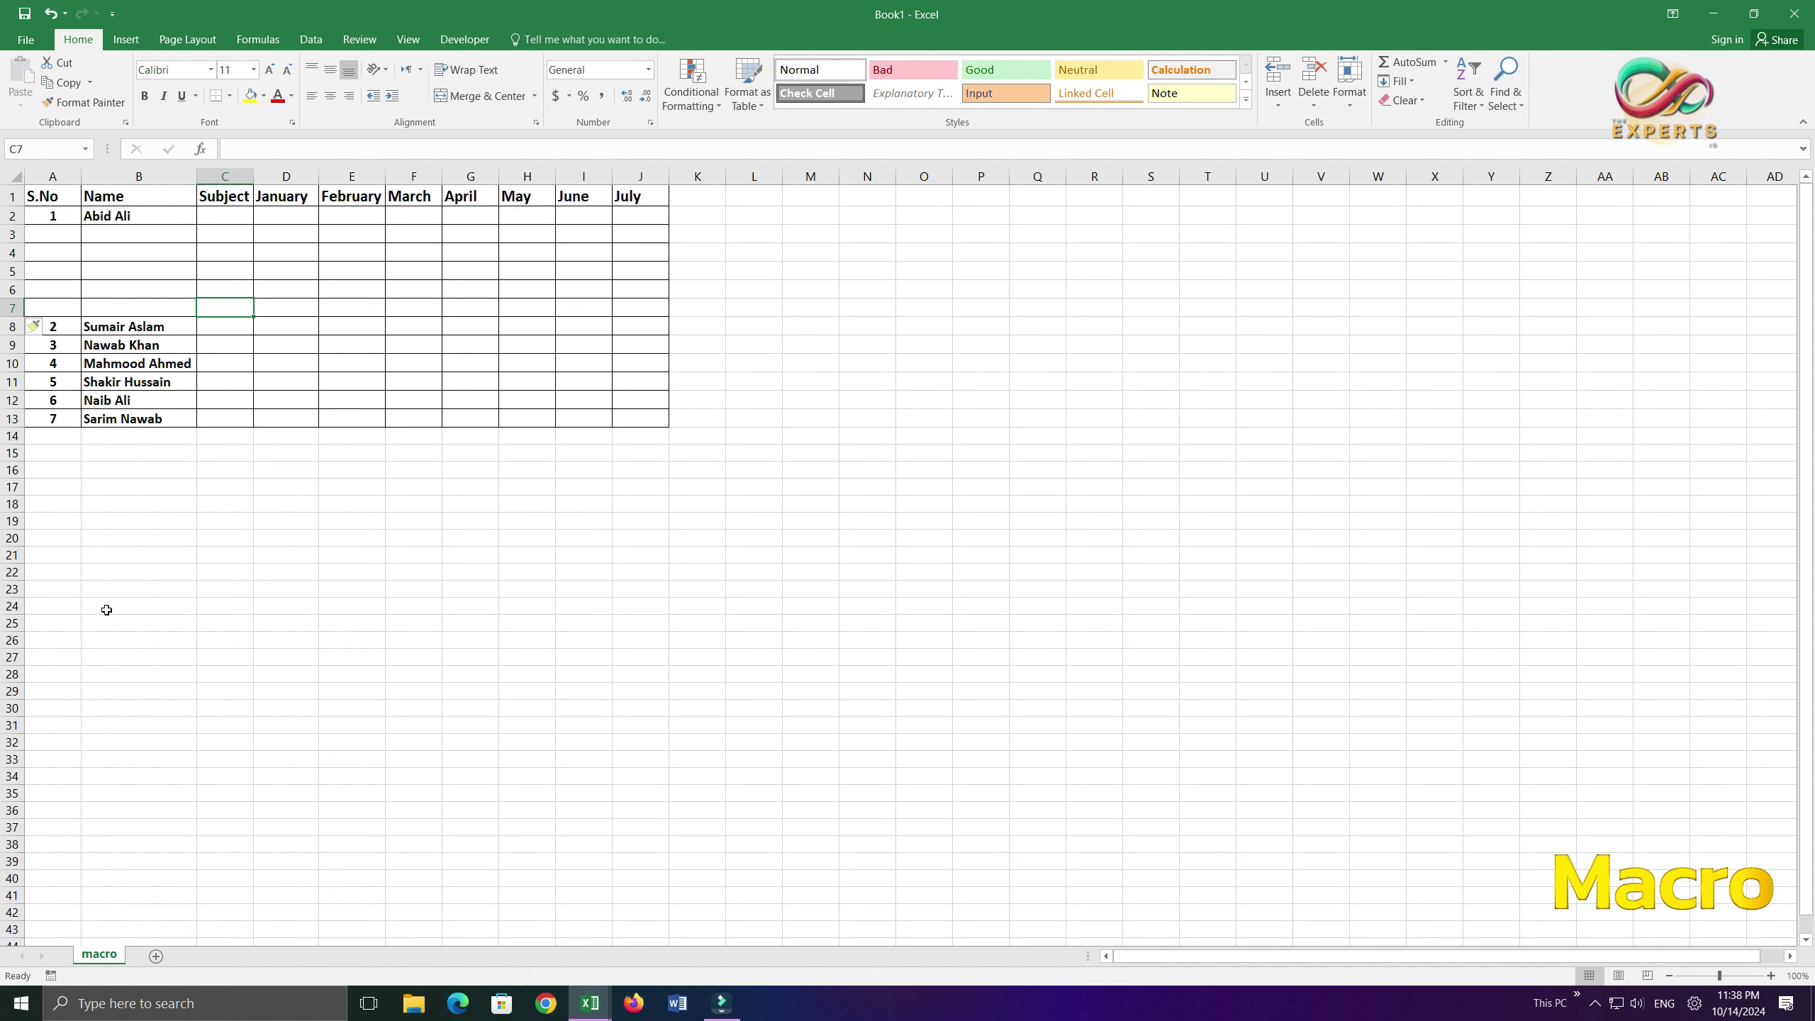
pyautogui.hotkey('ctrl', 'z')
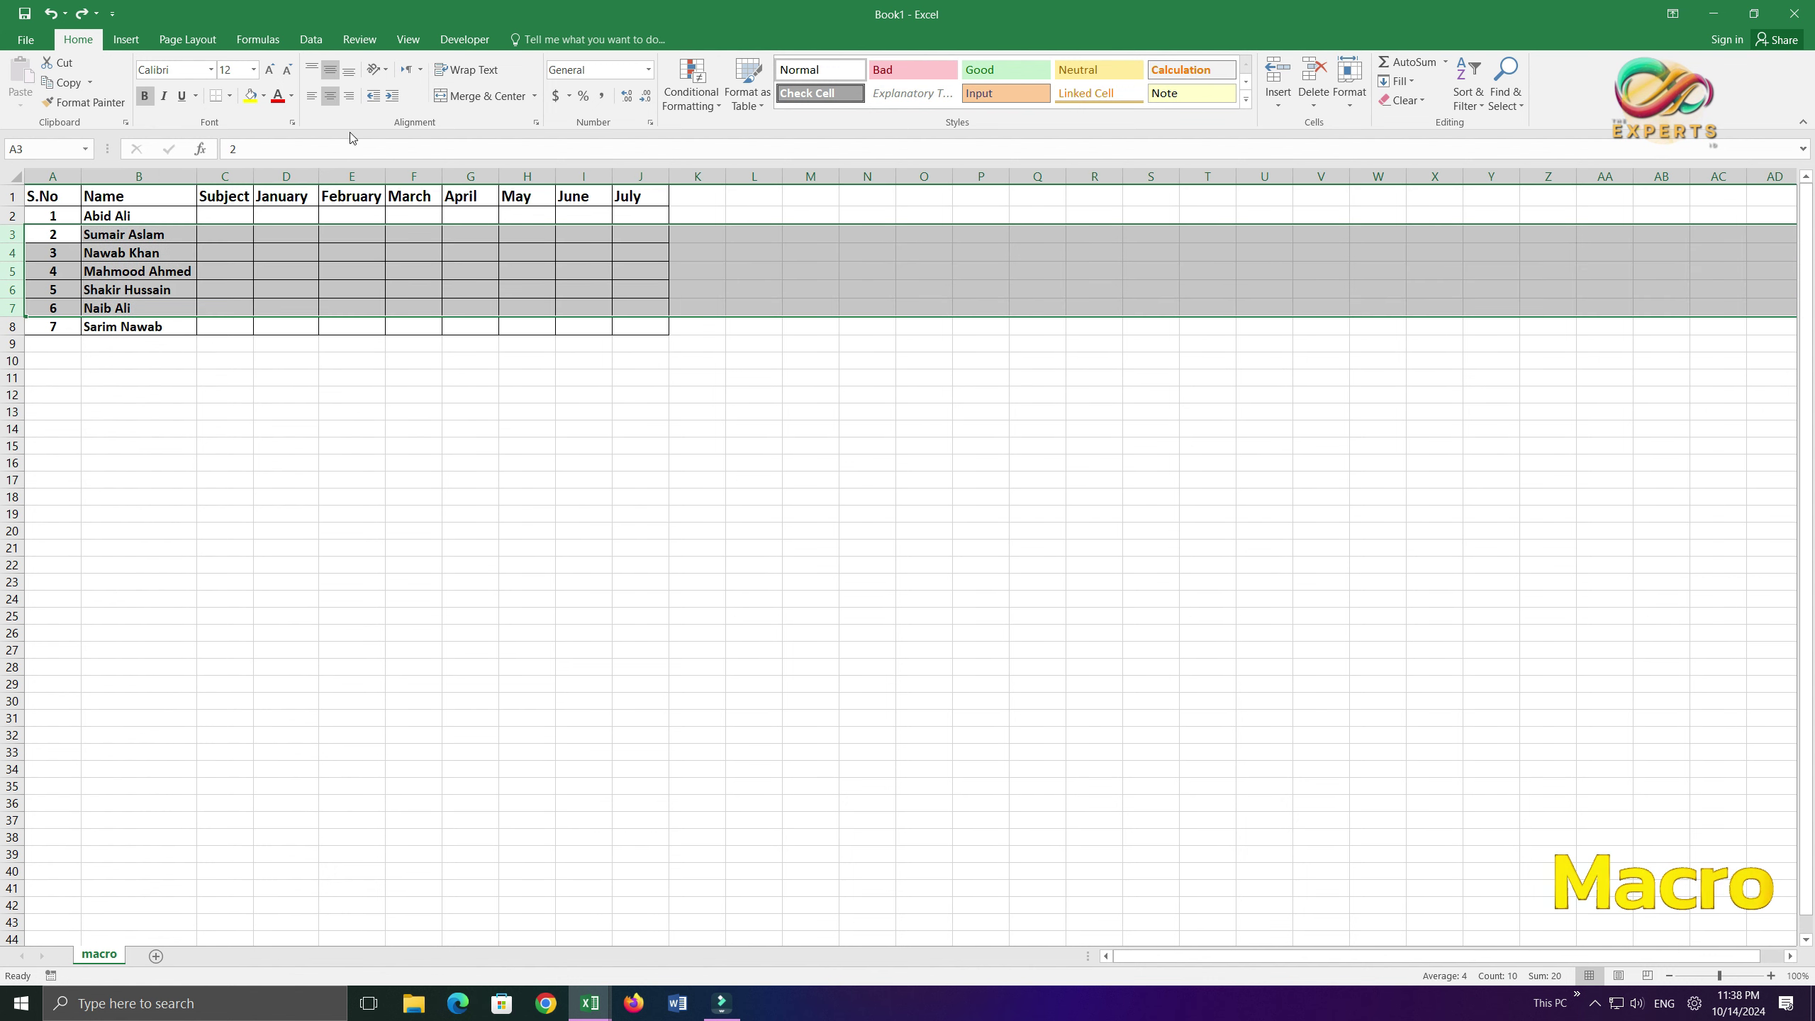
pyautogui.click(212, 489)
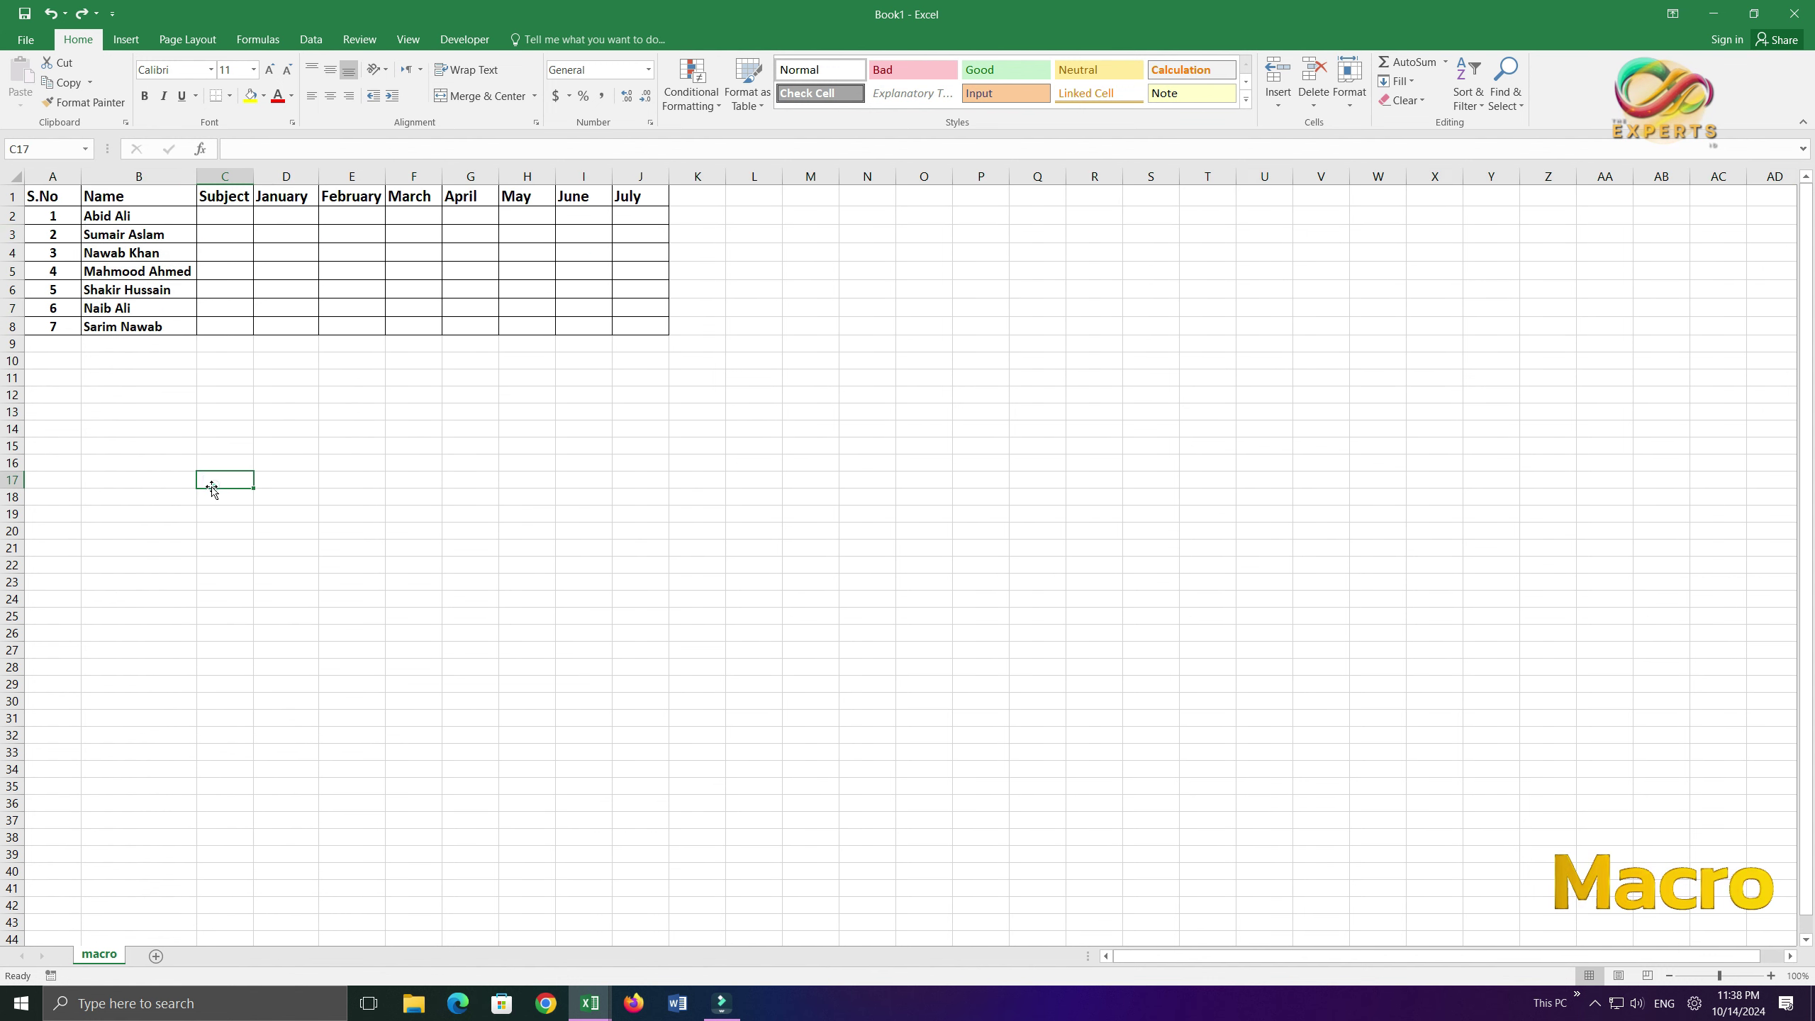
# Start recording a macro from cell A2, stored in This Workbook, with the shortcut Ctrl+Shift+N.
pyautogui.click(65, 222)
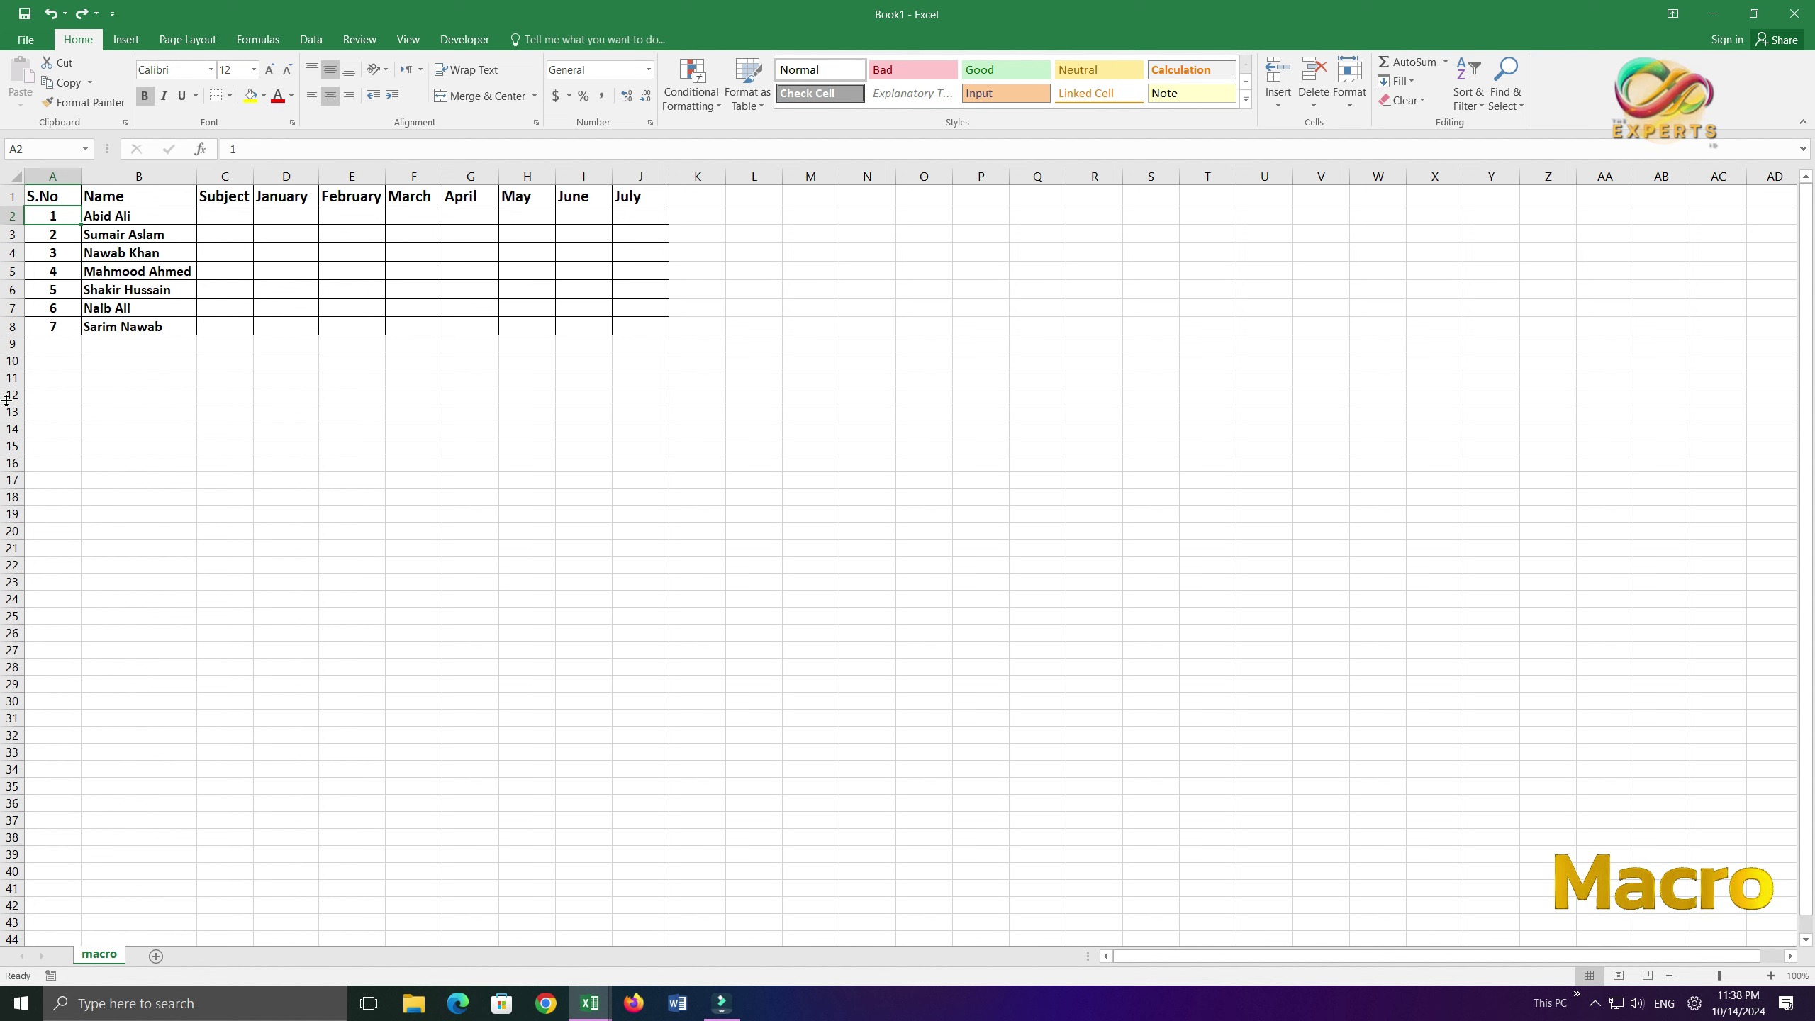
pyautogui.click(491, 41)
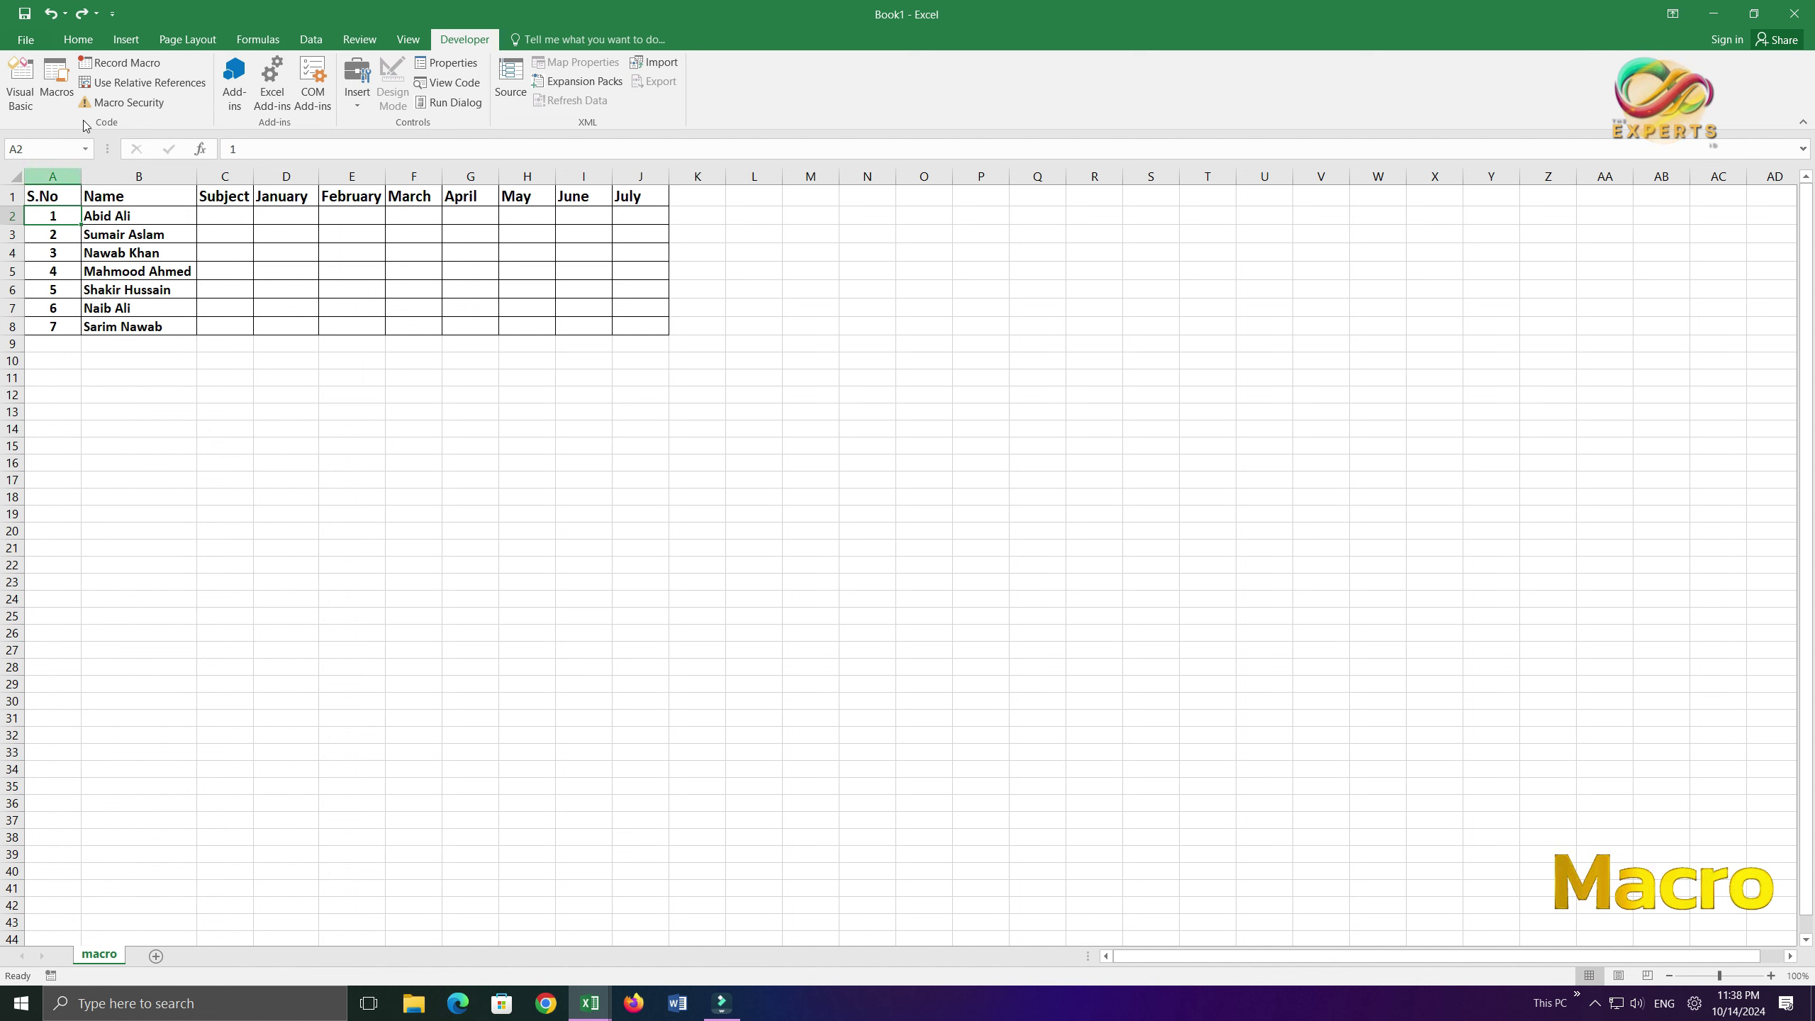
pyautogui.click(119, 63)
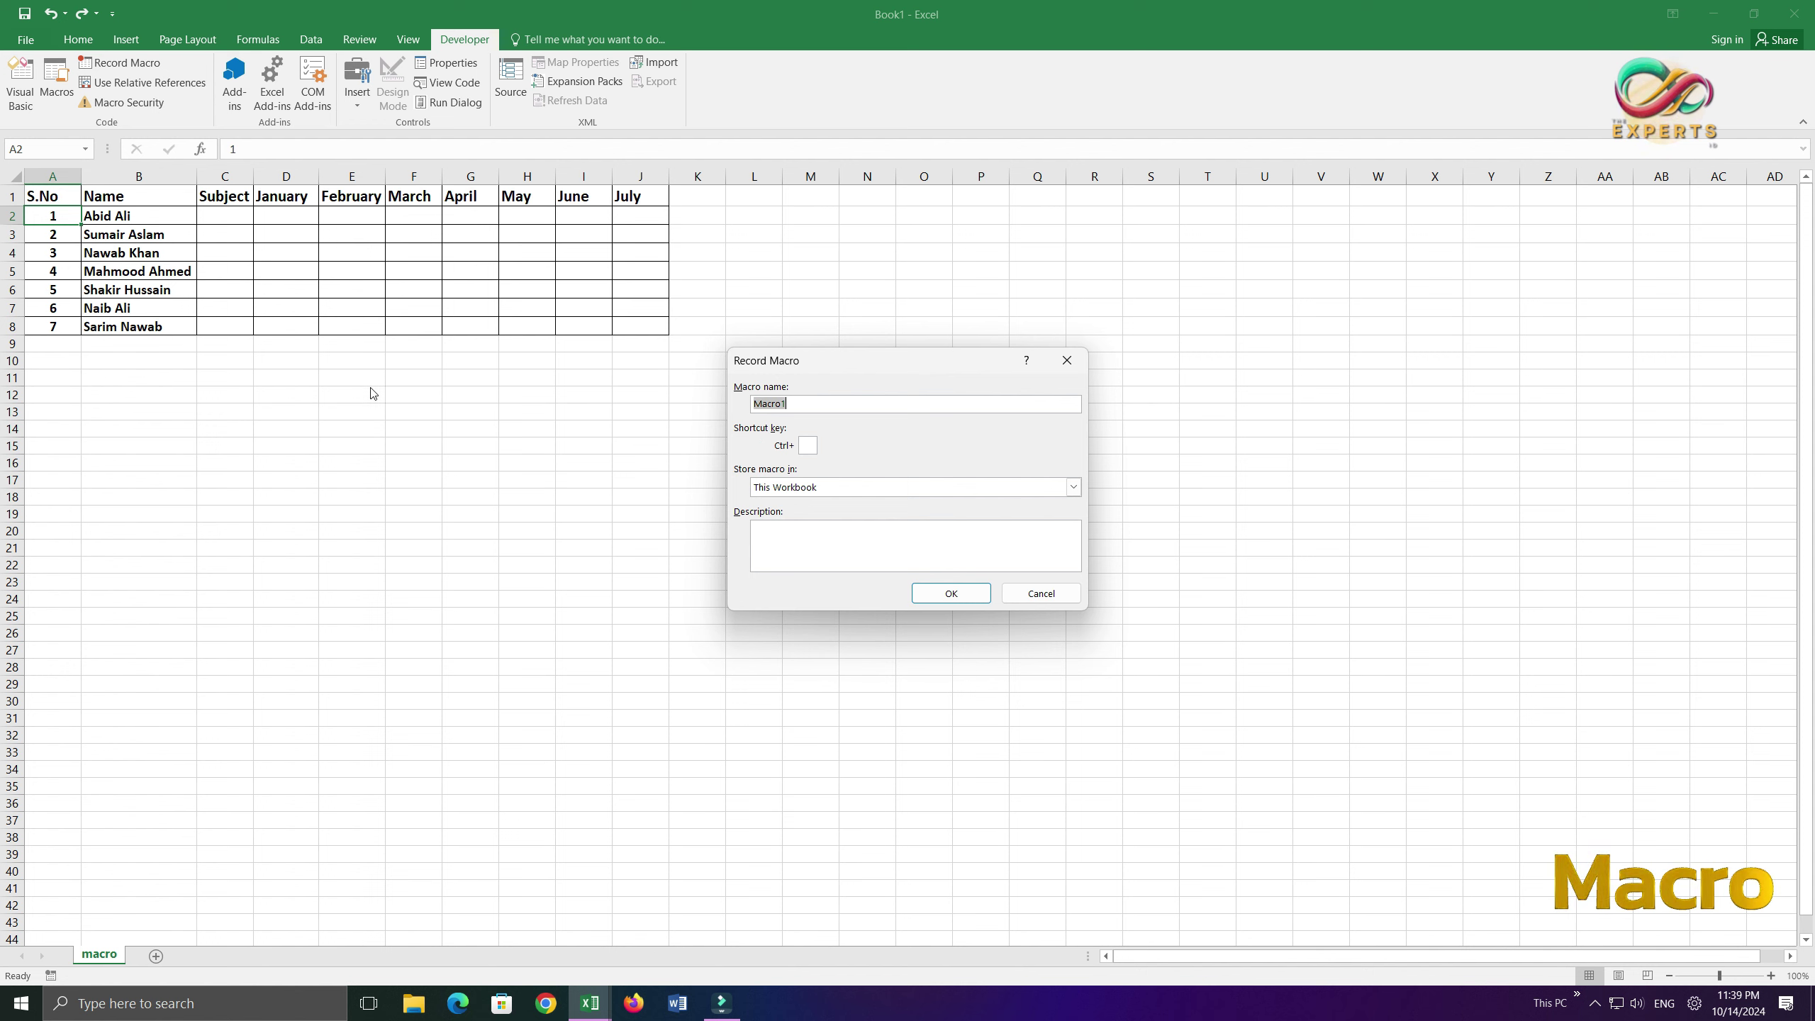
pyautogui.click(809, 447)
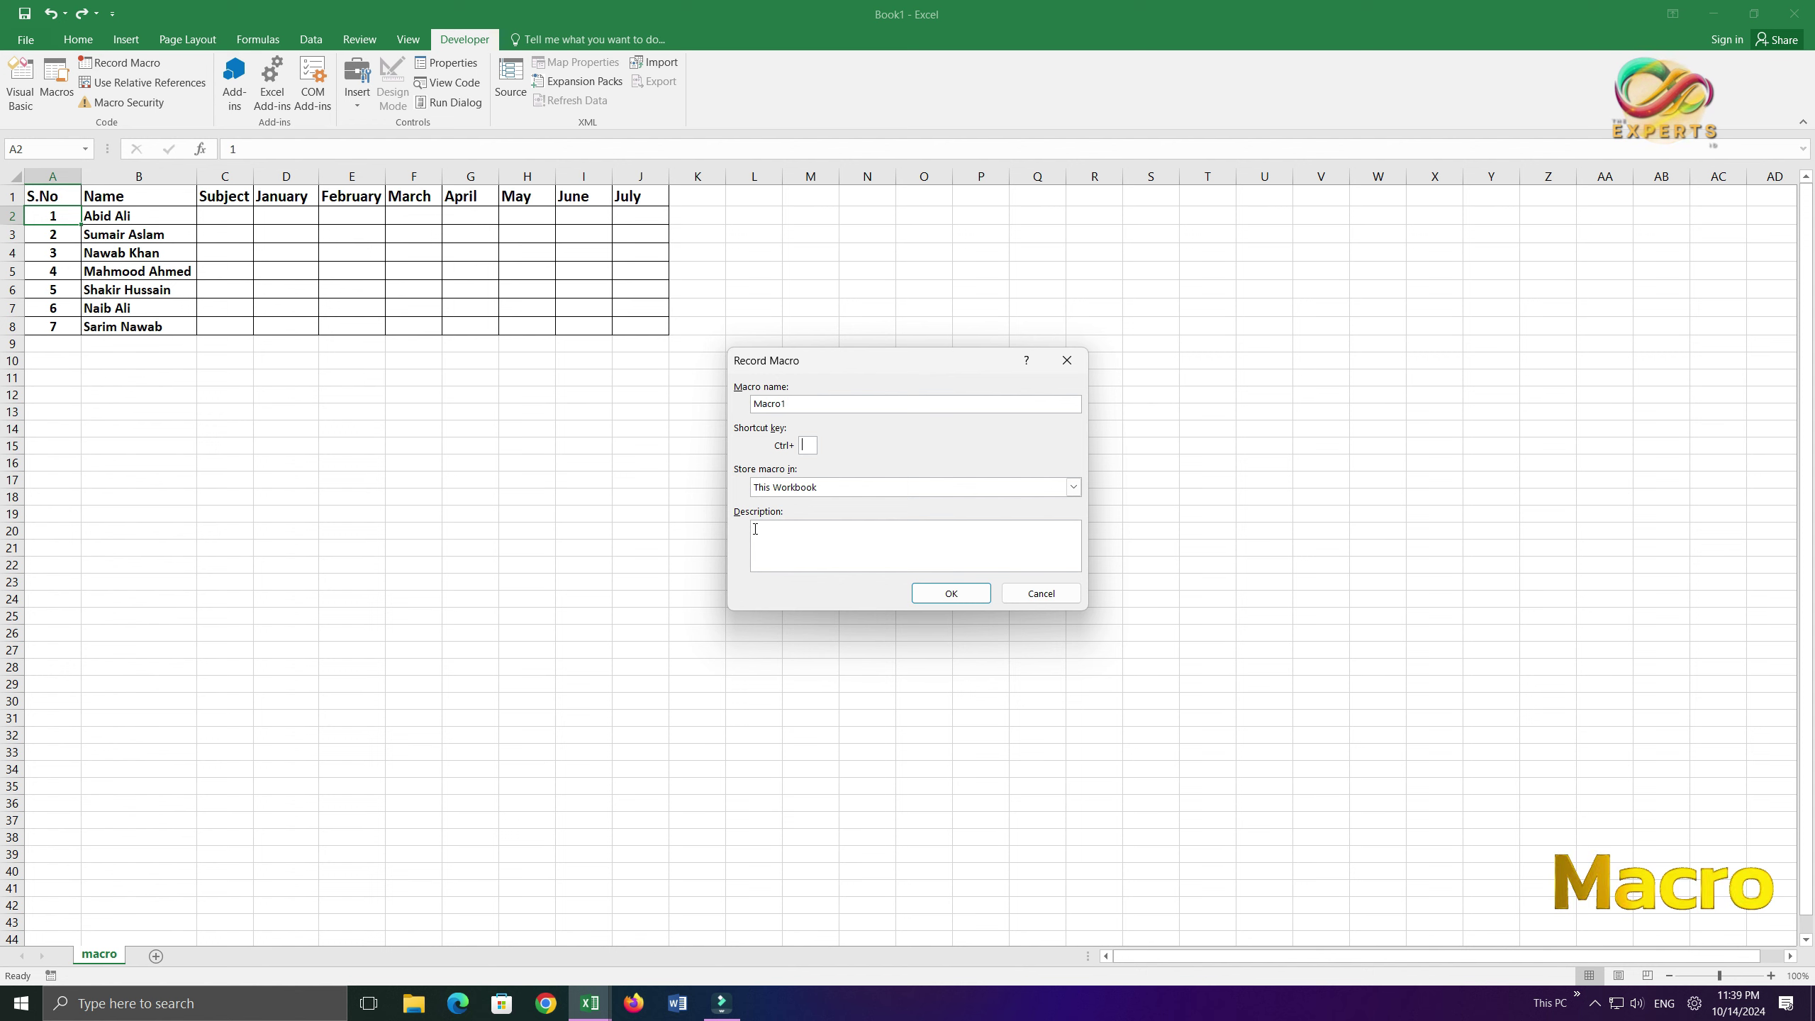
pyautogui.write('N')
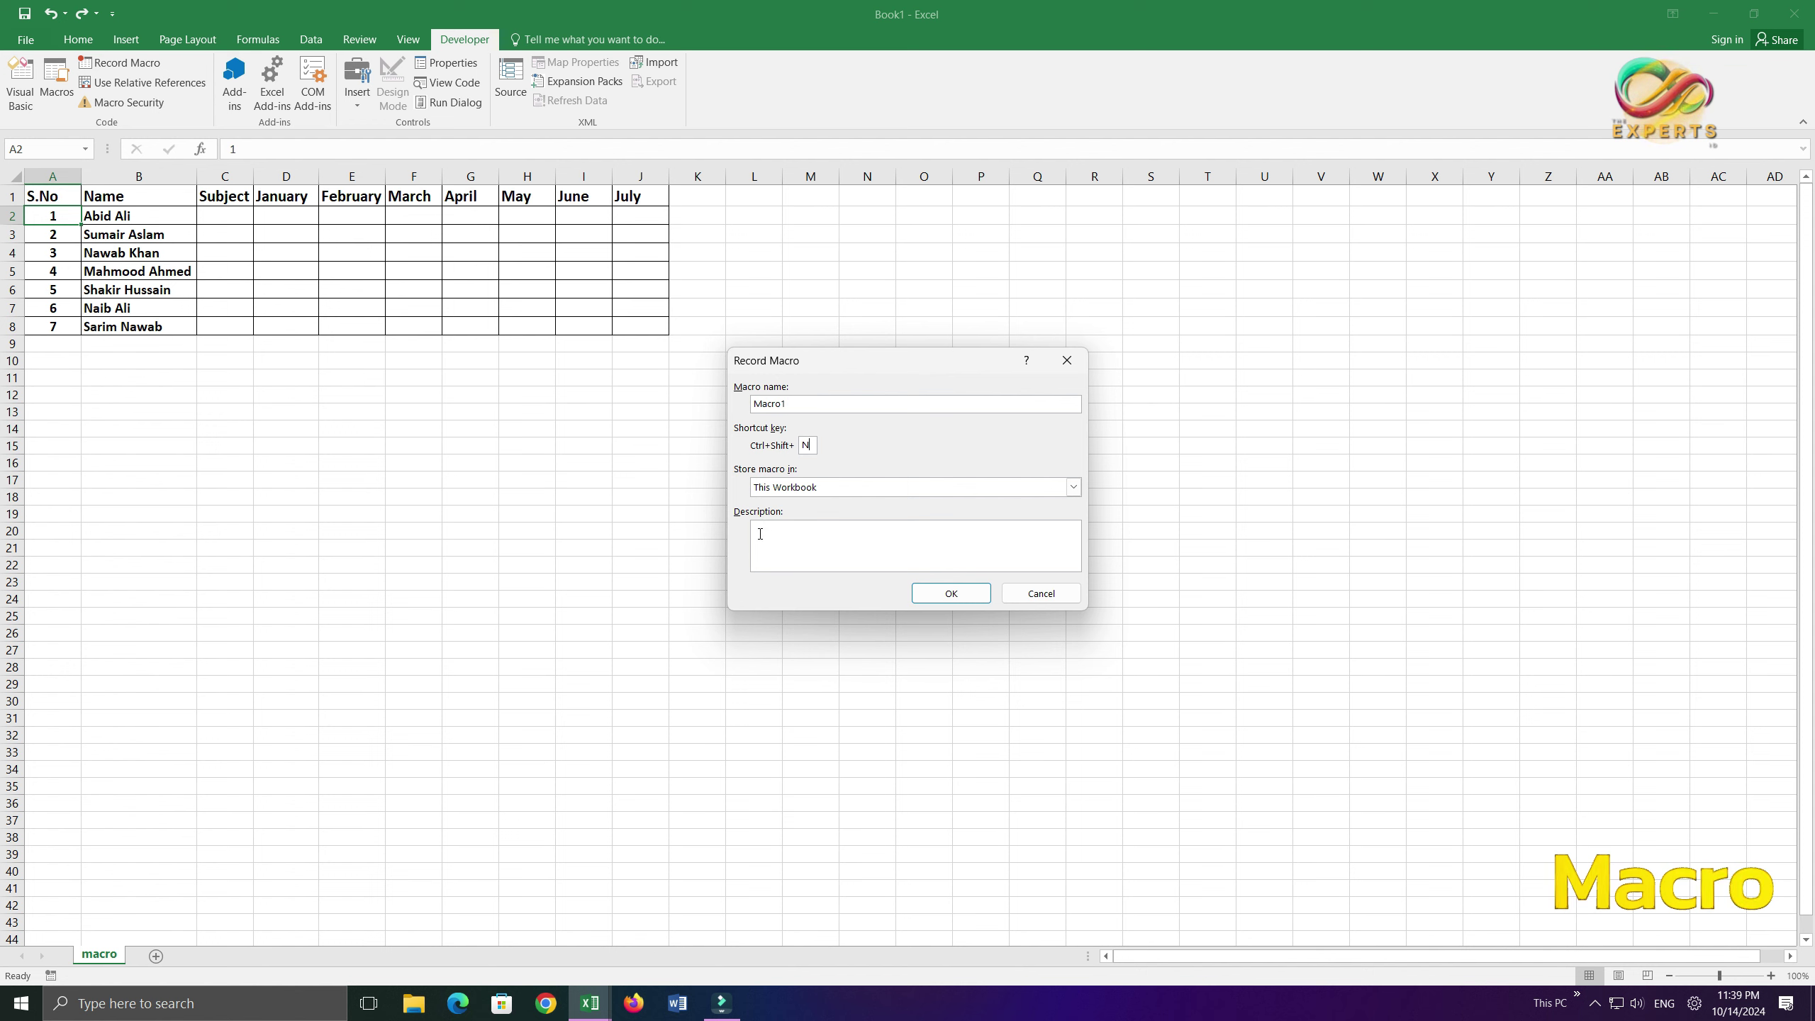
pyautogui.click(939, 596)
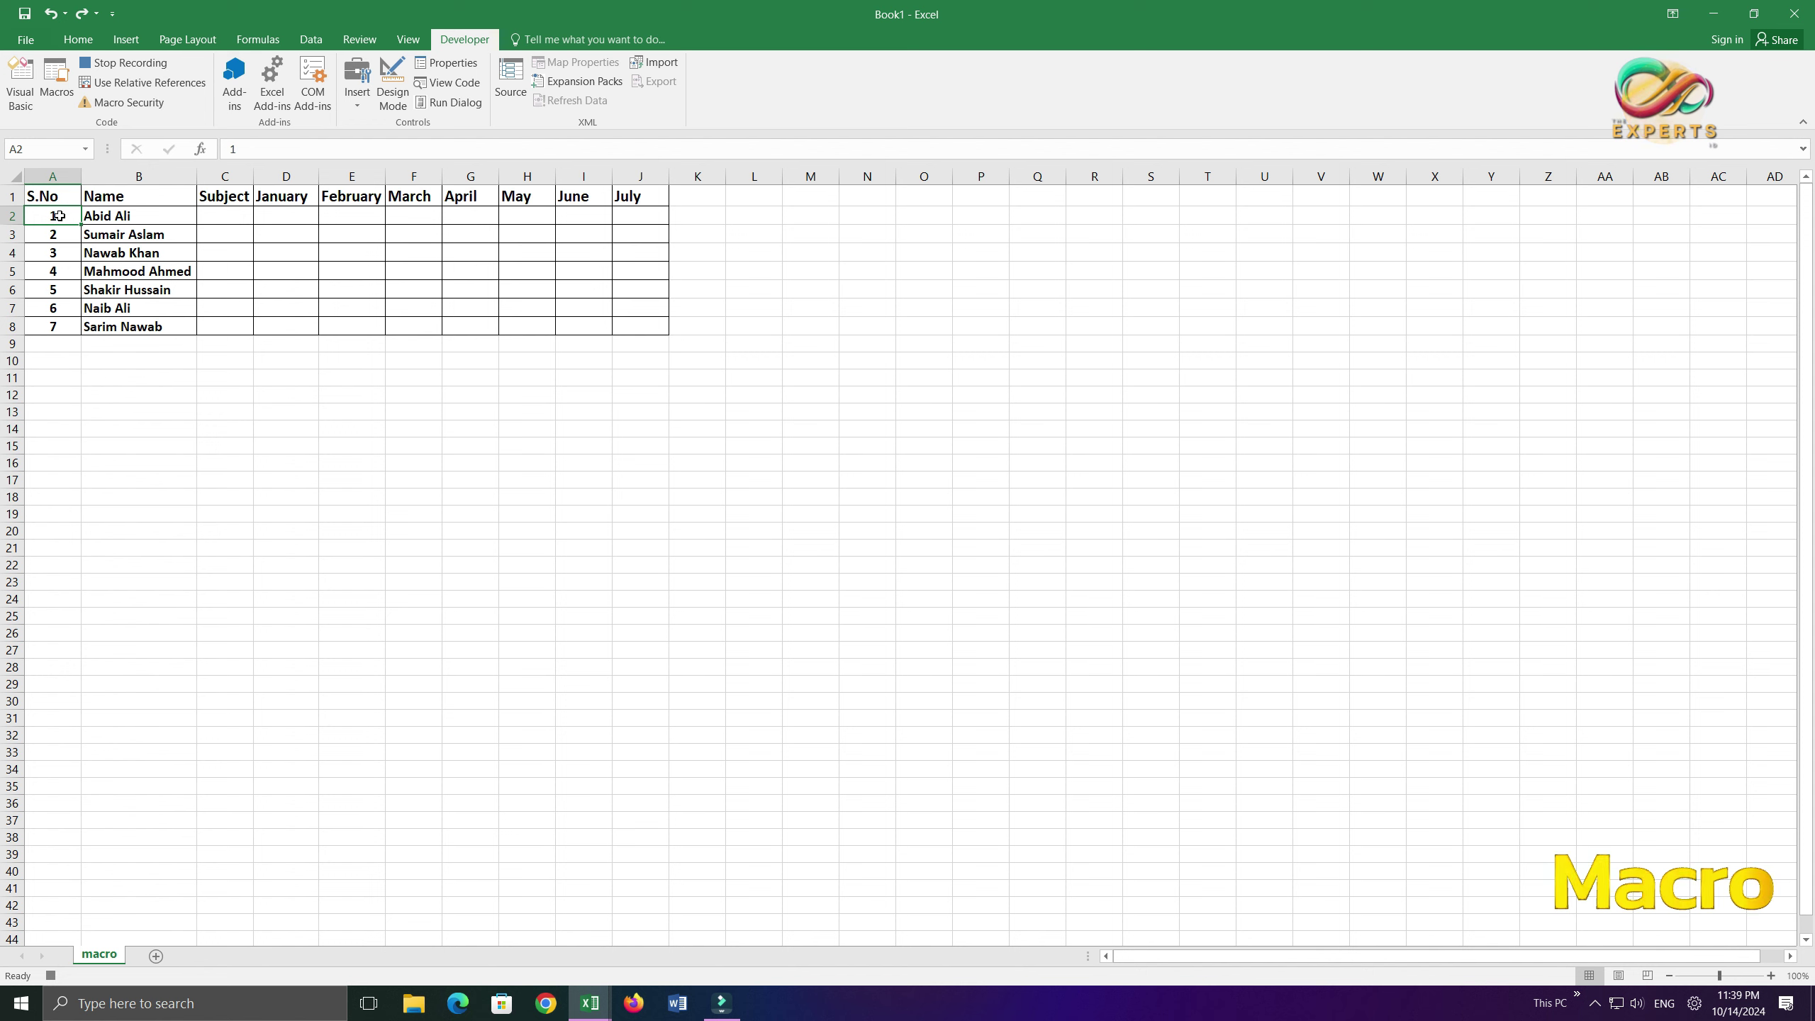
# Turn on relative references for the recording and insert five blank rows at rows 3 to 7.
pyautogui.click(144, 82)
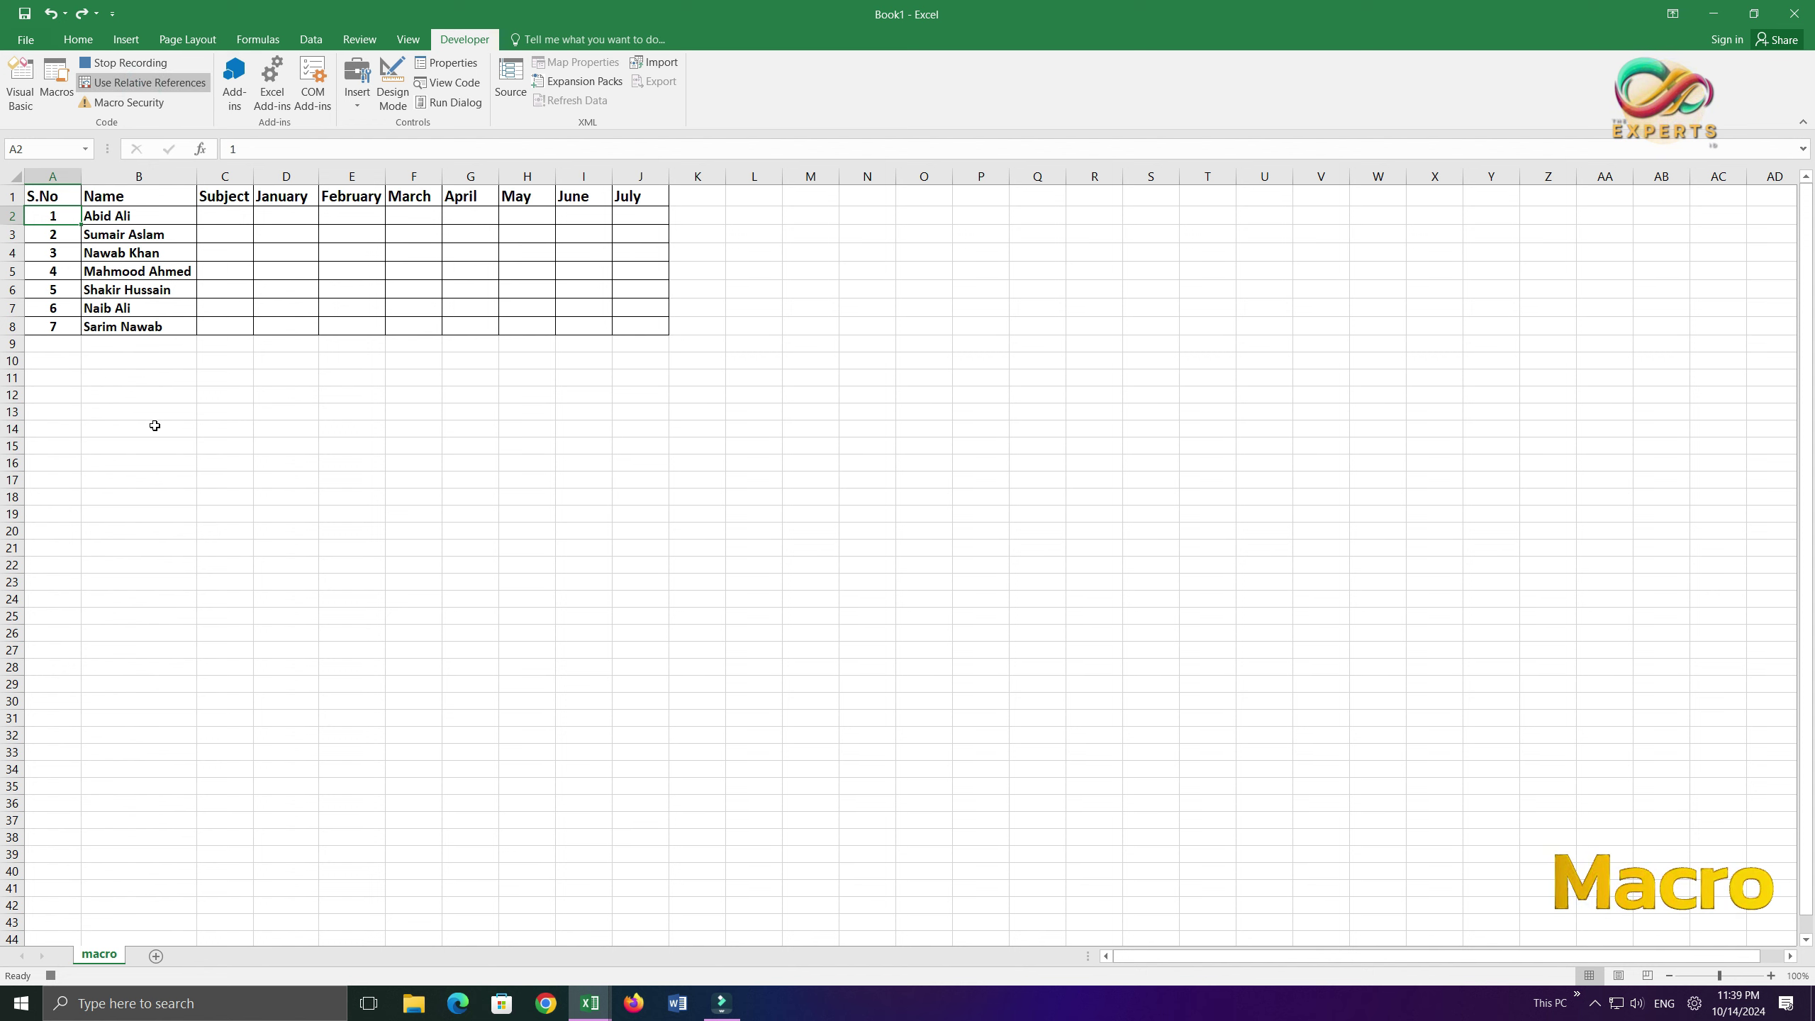
pyautogui.press('Down')
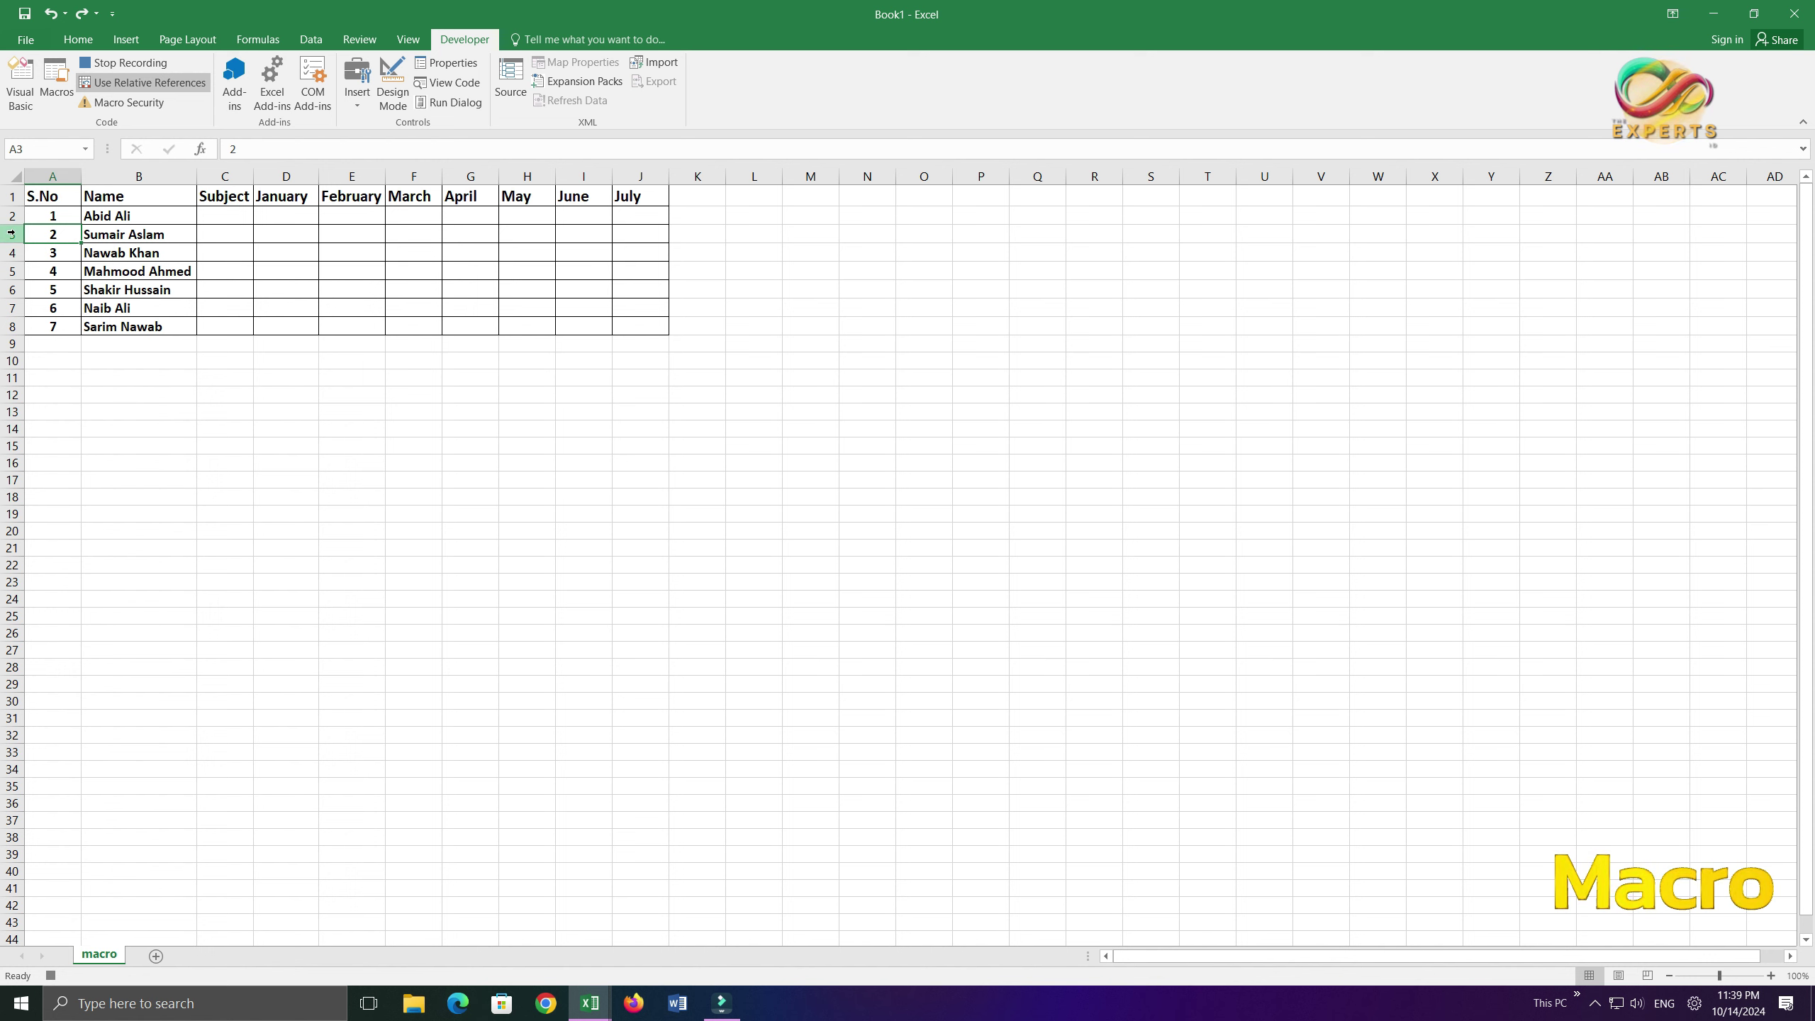
pyautogui.moveTo(3, 235); pyautogui.dragTo(3, 310)
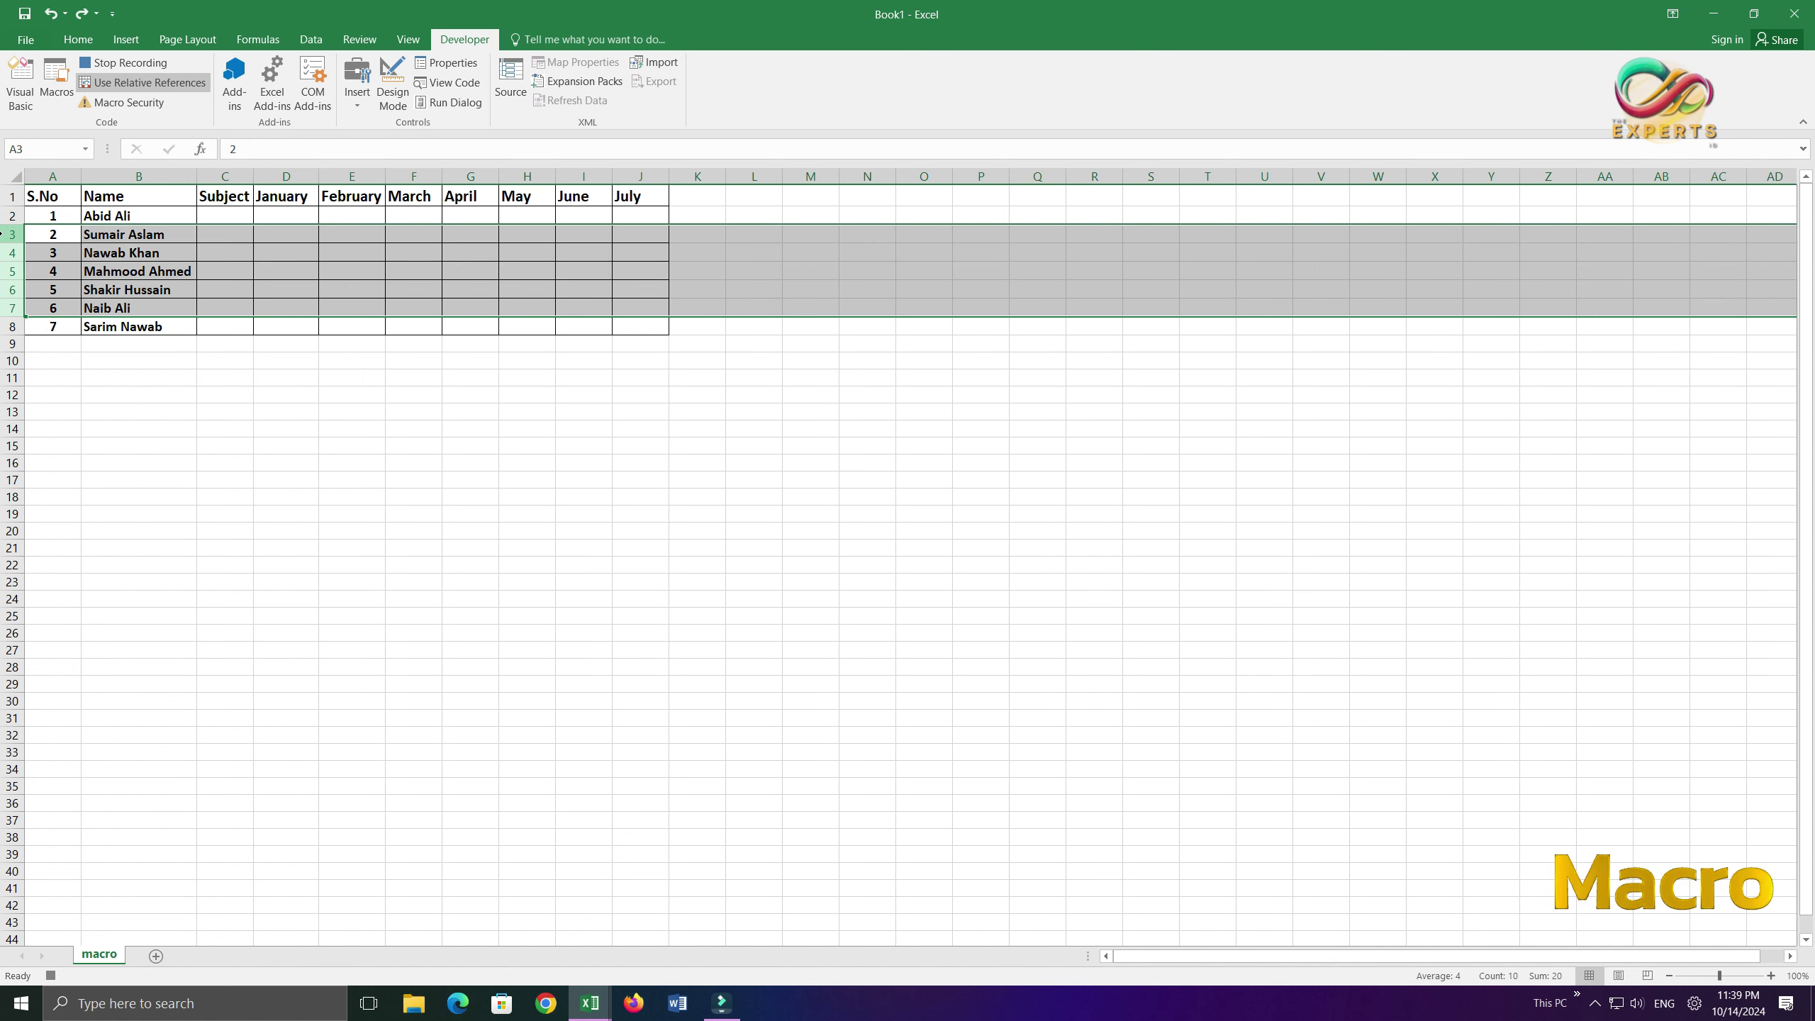
pyautogui.rightClick(3, 234)
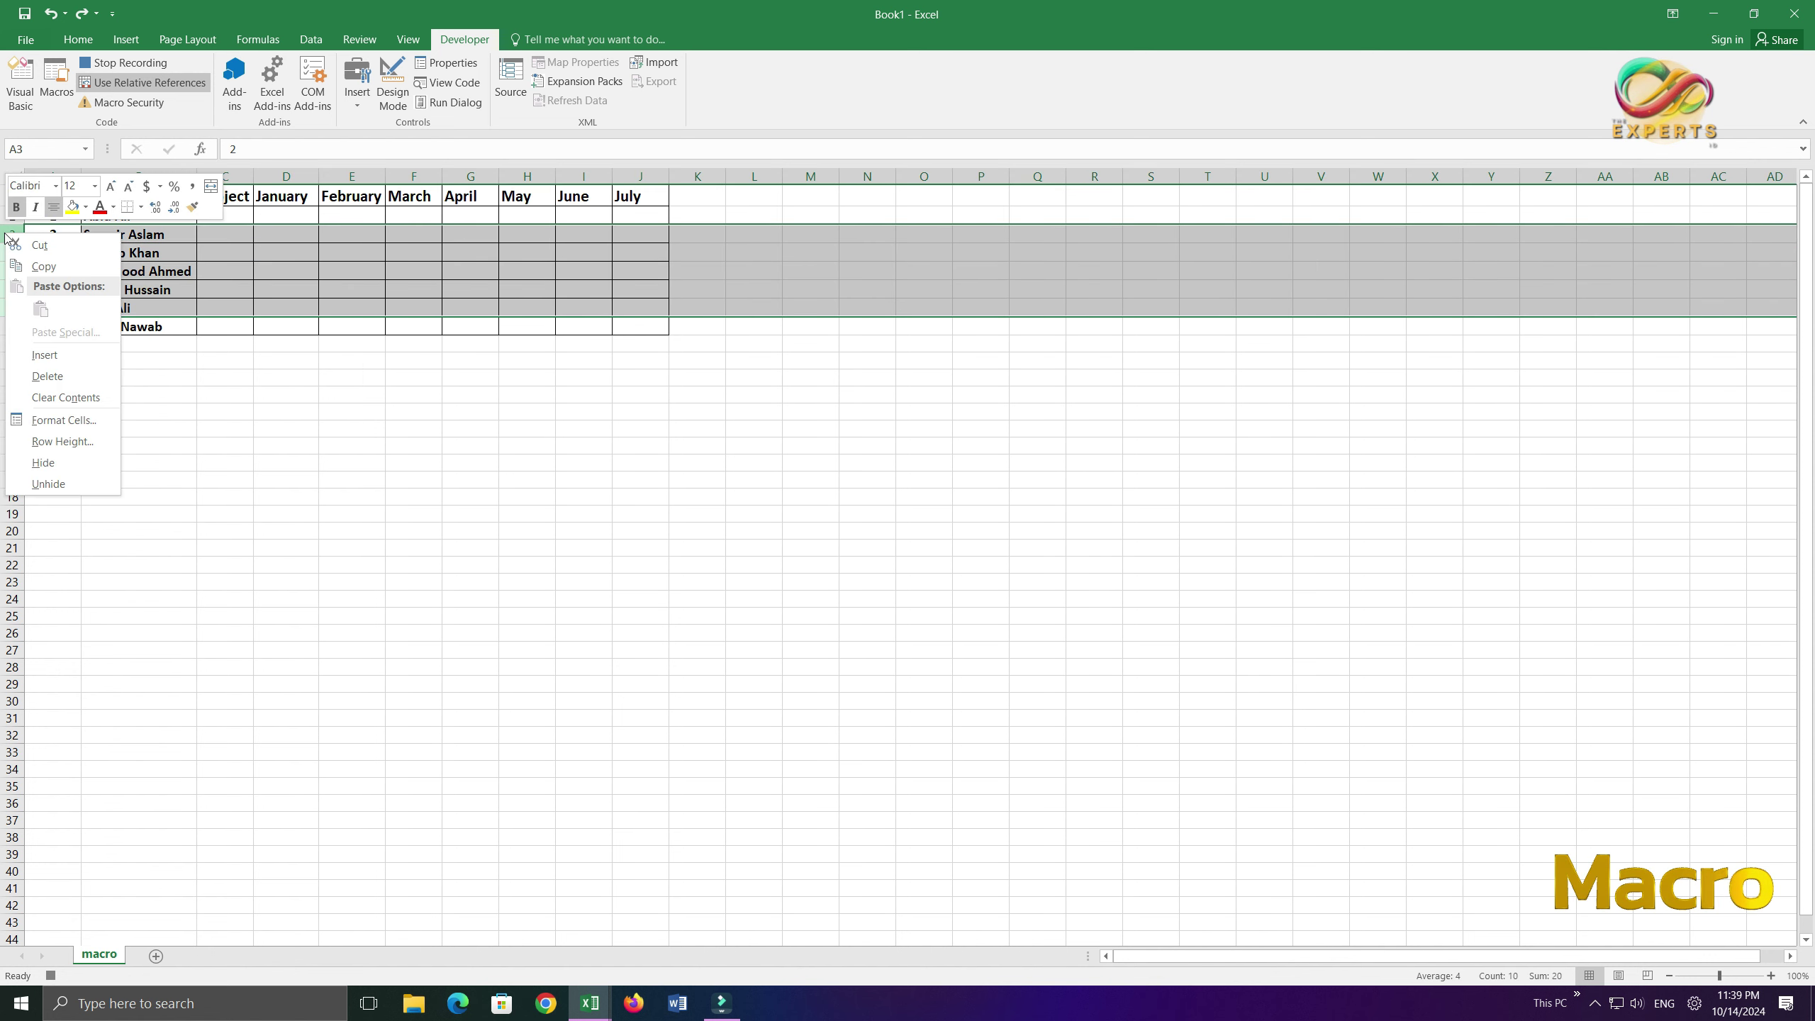
pyautogui.click(22, 356)
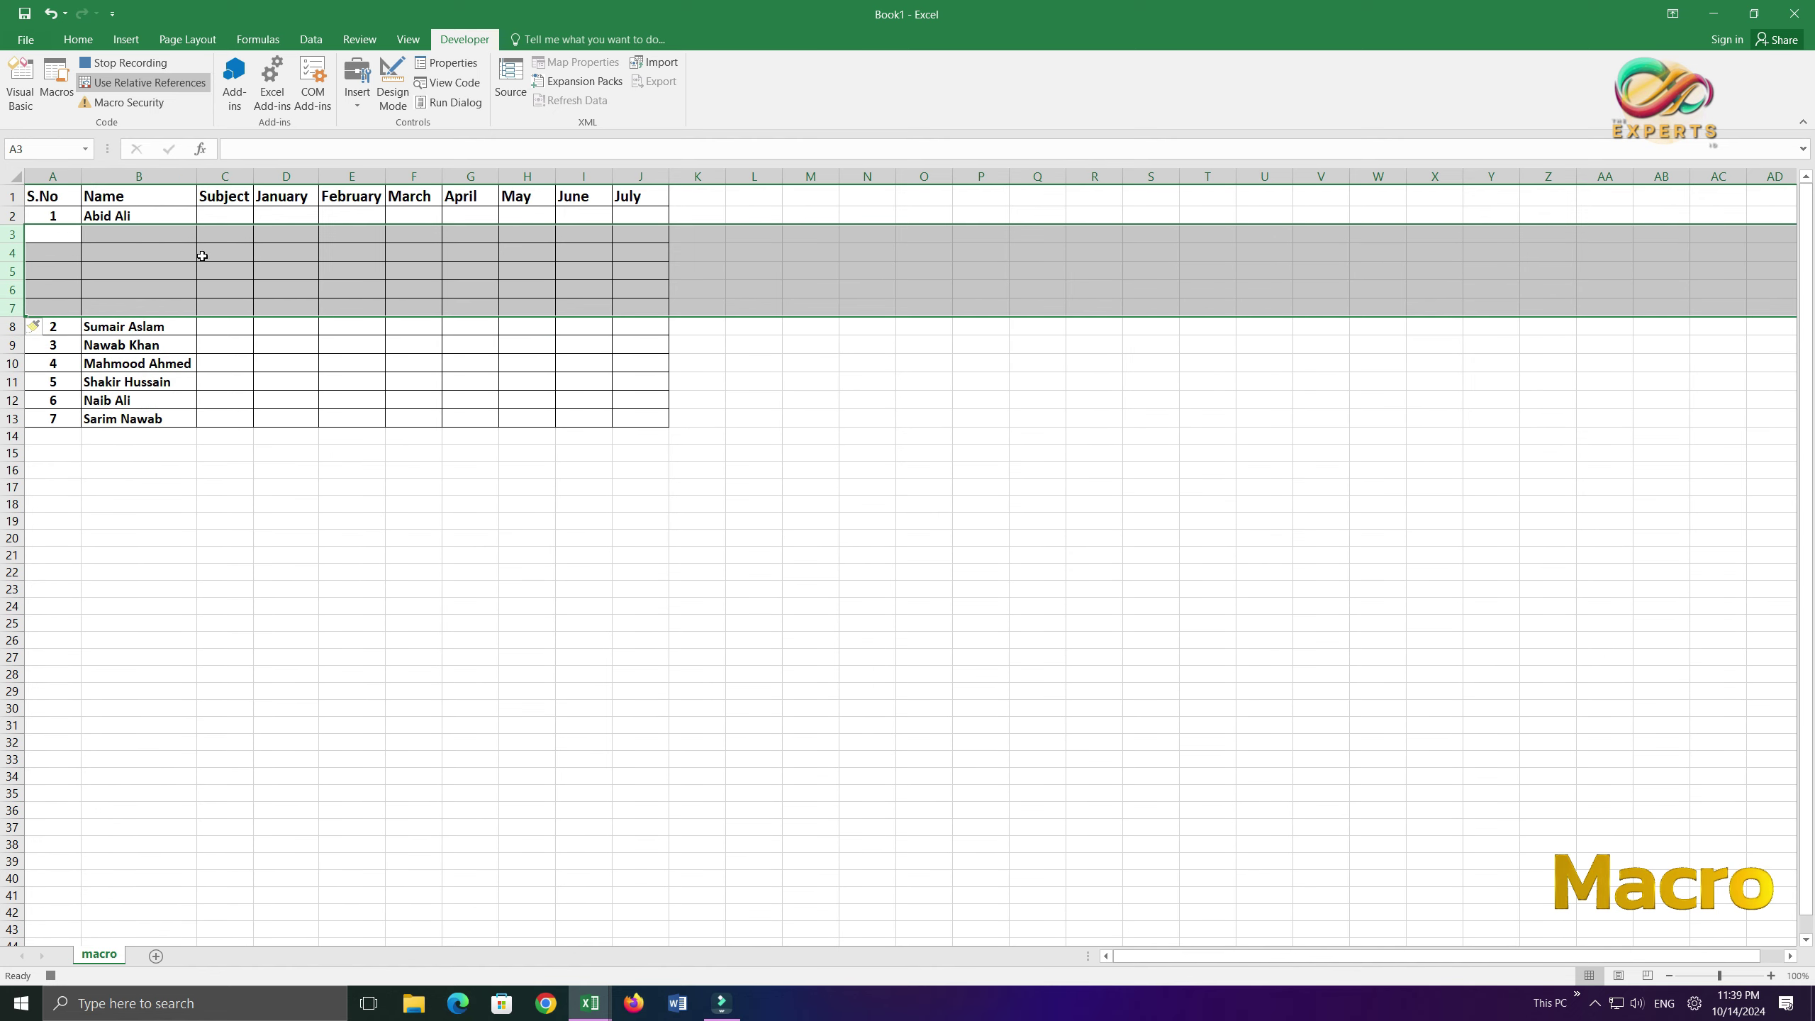
# Enter Urdu, Sindhi, English, Science, Maths and Total in cells C2 to C7 of the Subject column.
pyautogui.click(225, 220)
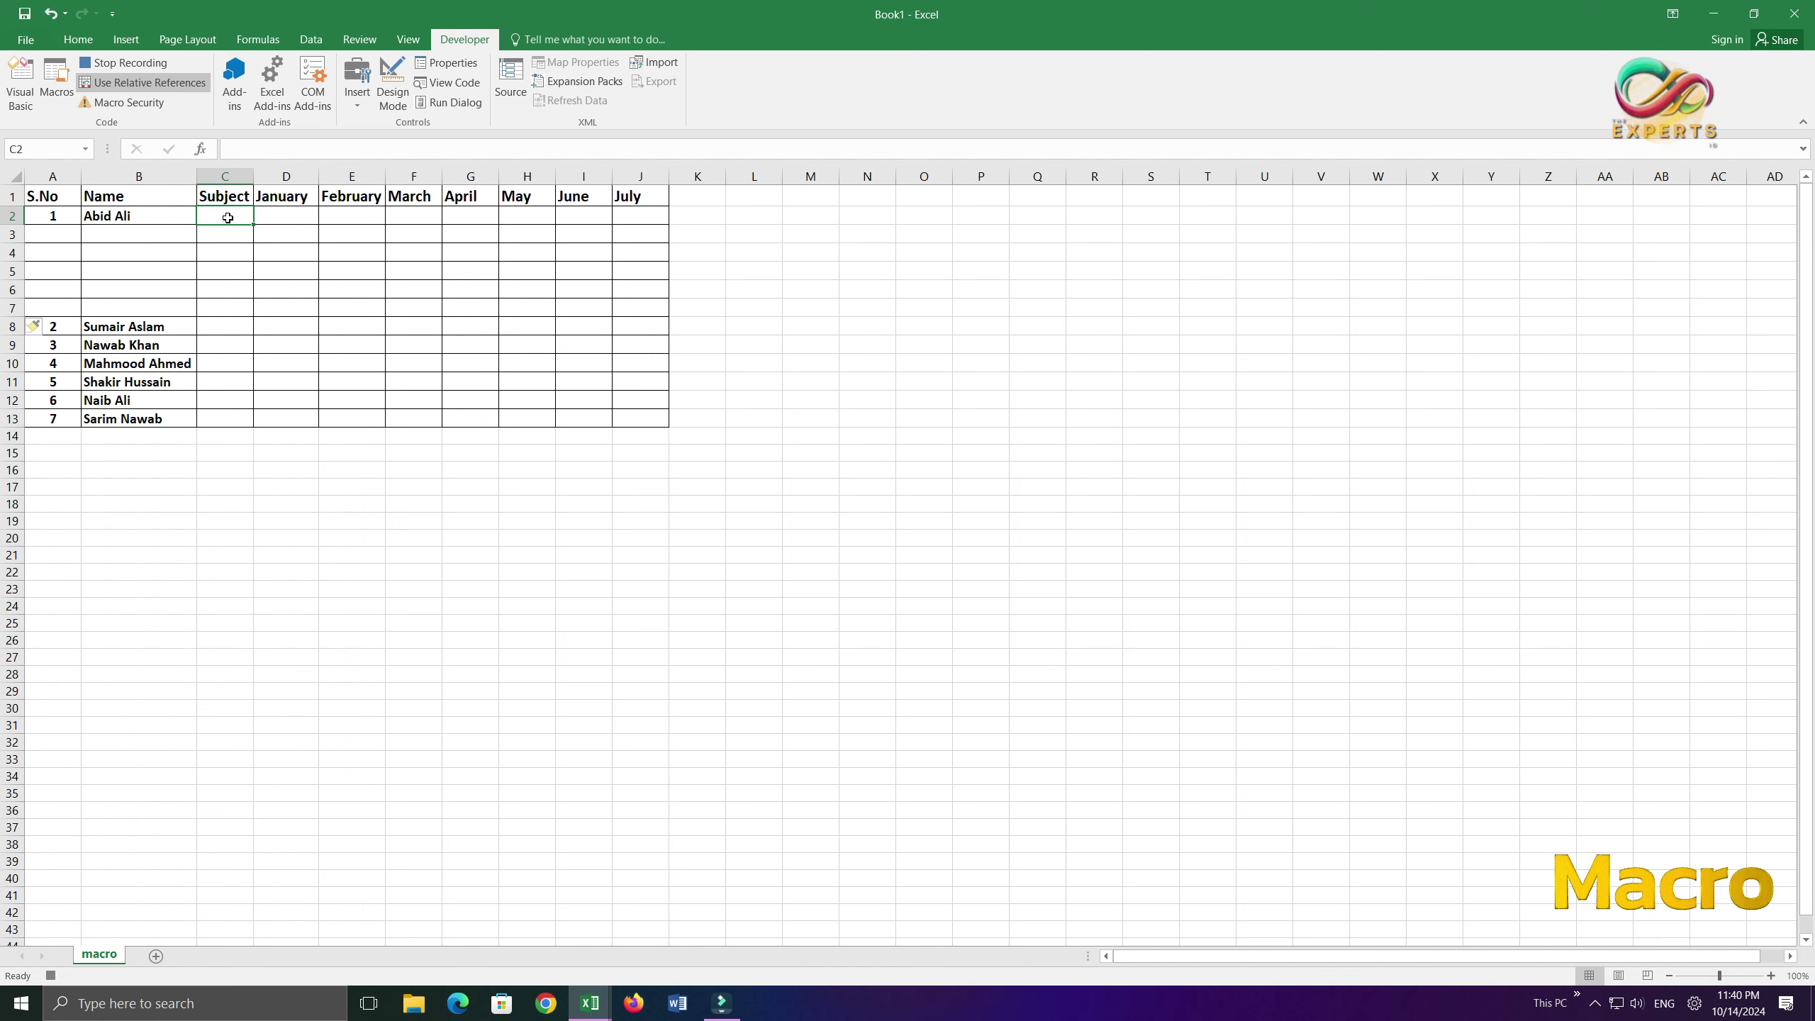
pyautogui.write('Urdu')
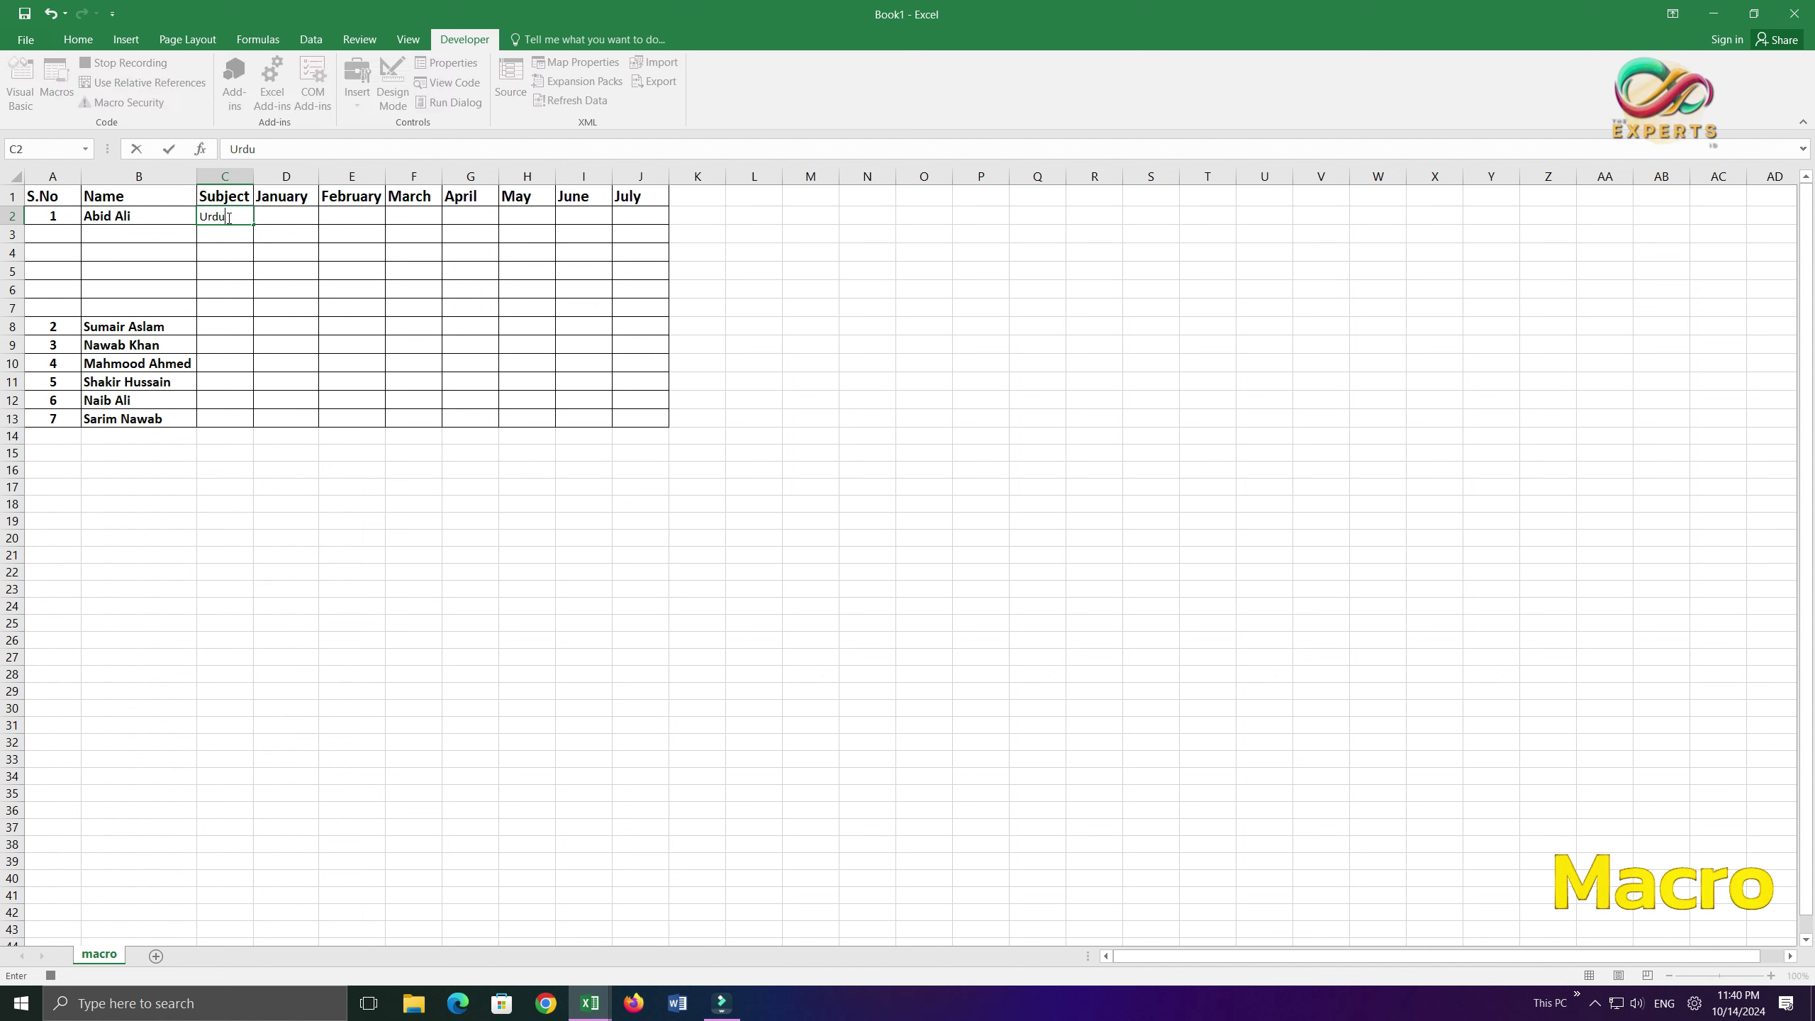
pyautogui.press('Return')
pyautogui.write('Sindhi')
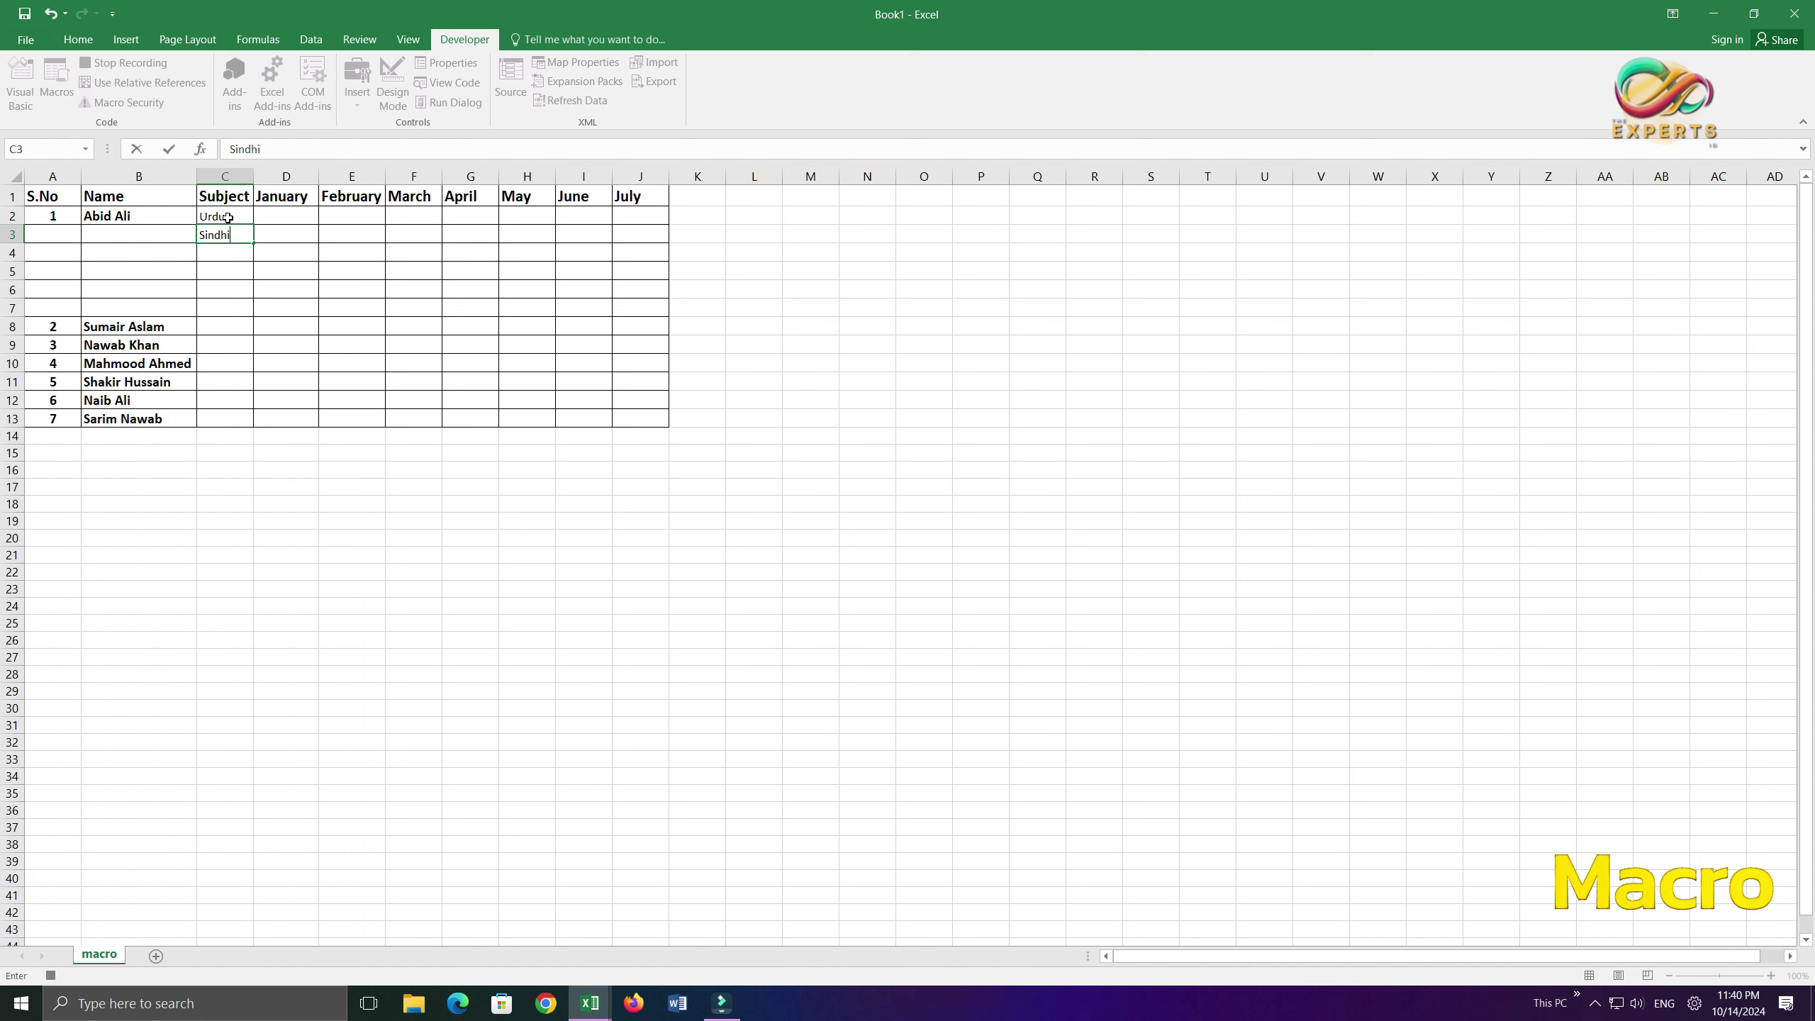
pyautogui.press('Return')
pyautogui.write('Eng')
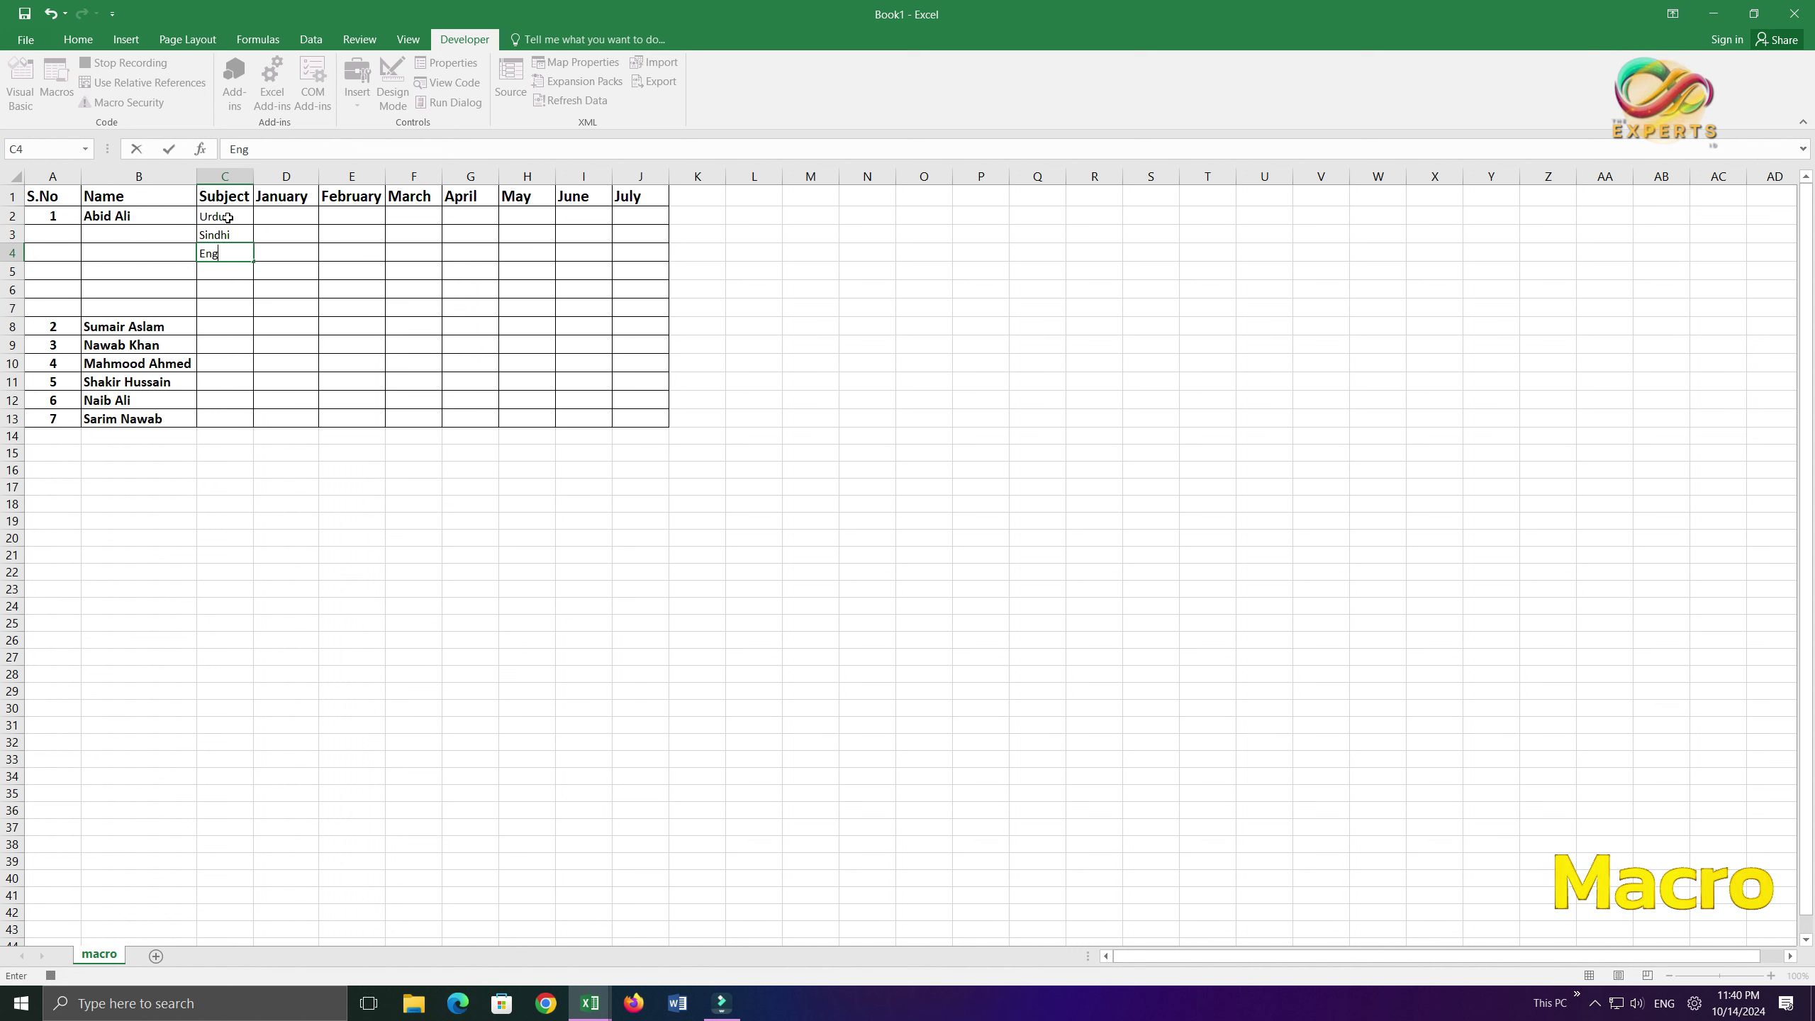
pyautogui.write('lish')
pyautogui.press('Return')
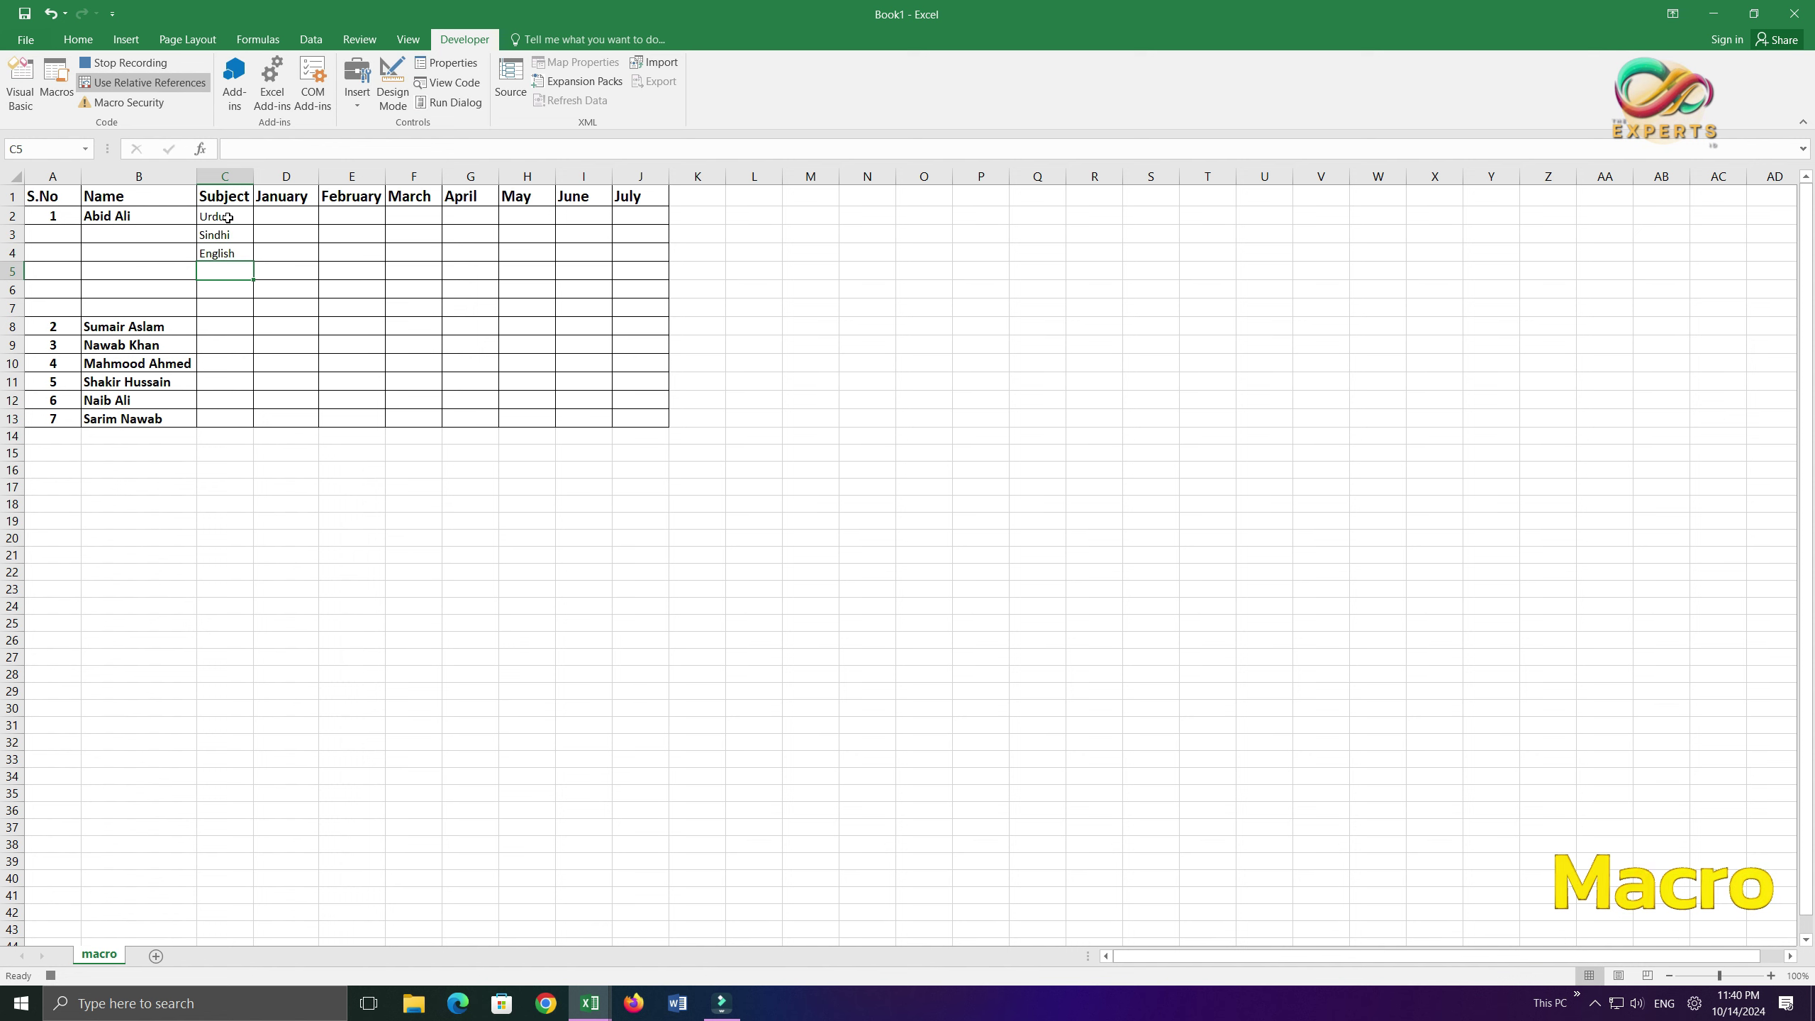
pyautogui.write('Science')
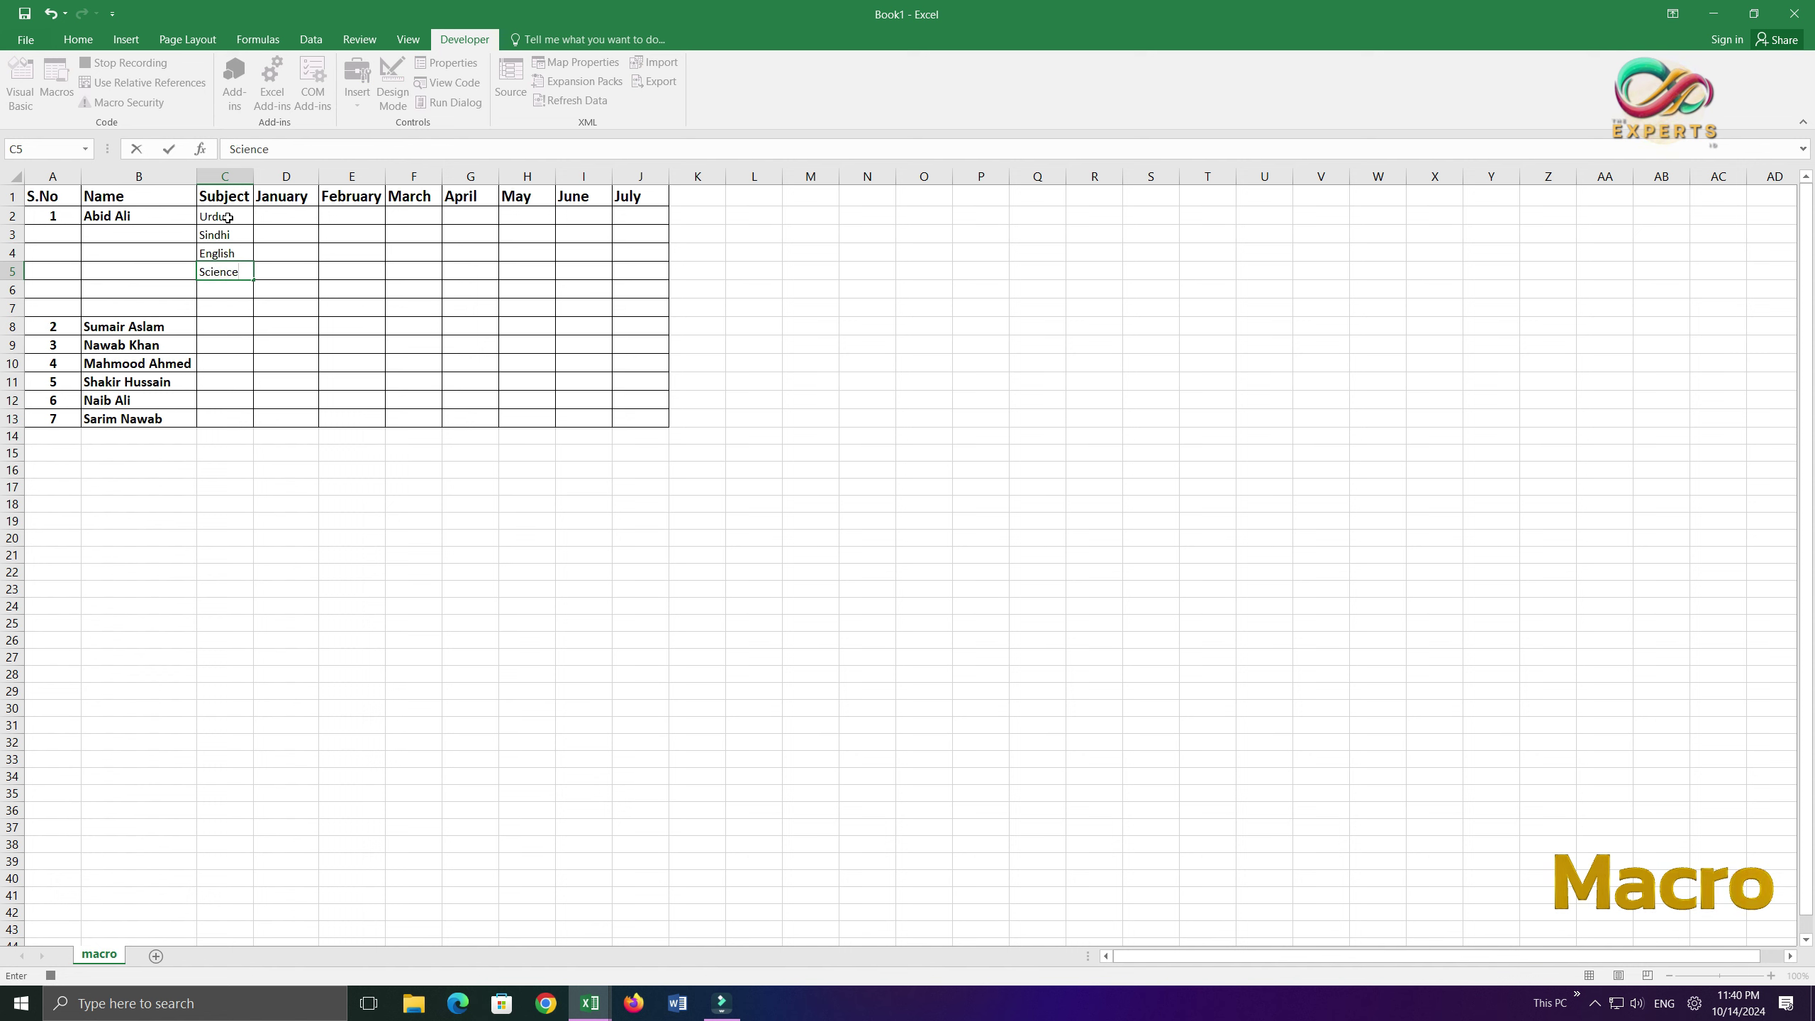
pyautogui.press('Return')
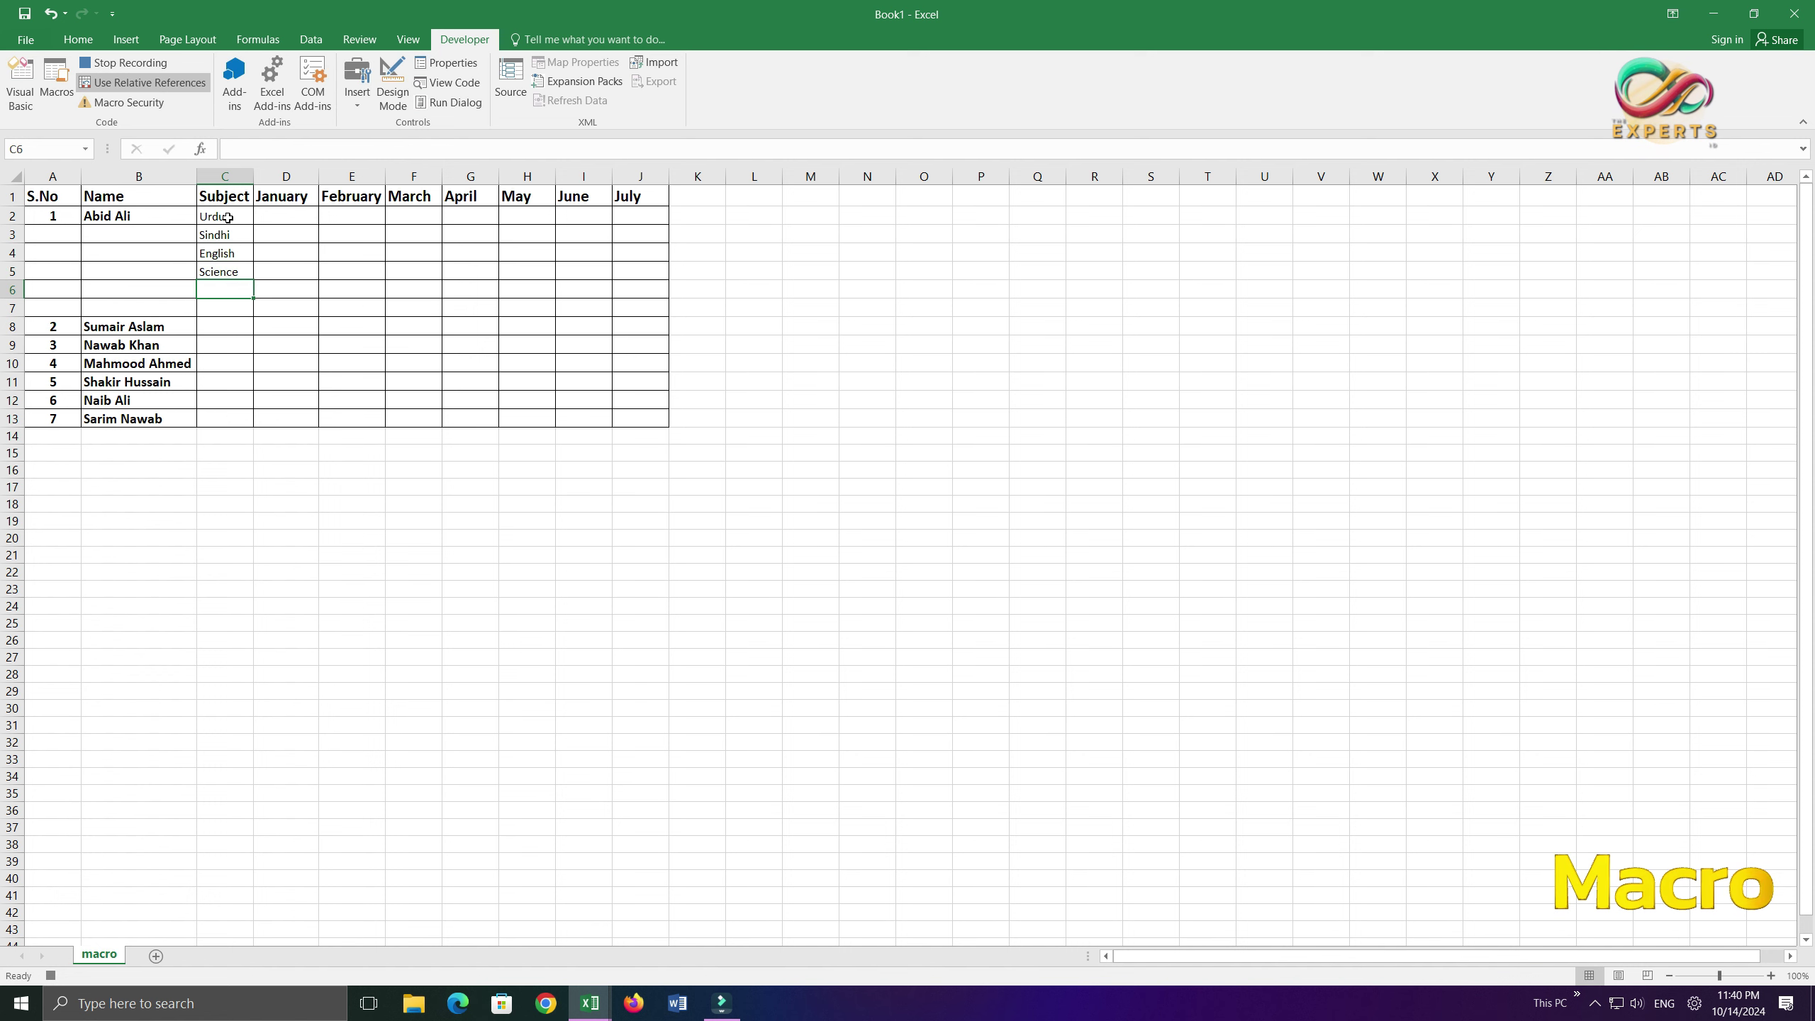
pyautogui.write('Maths')
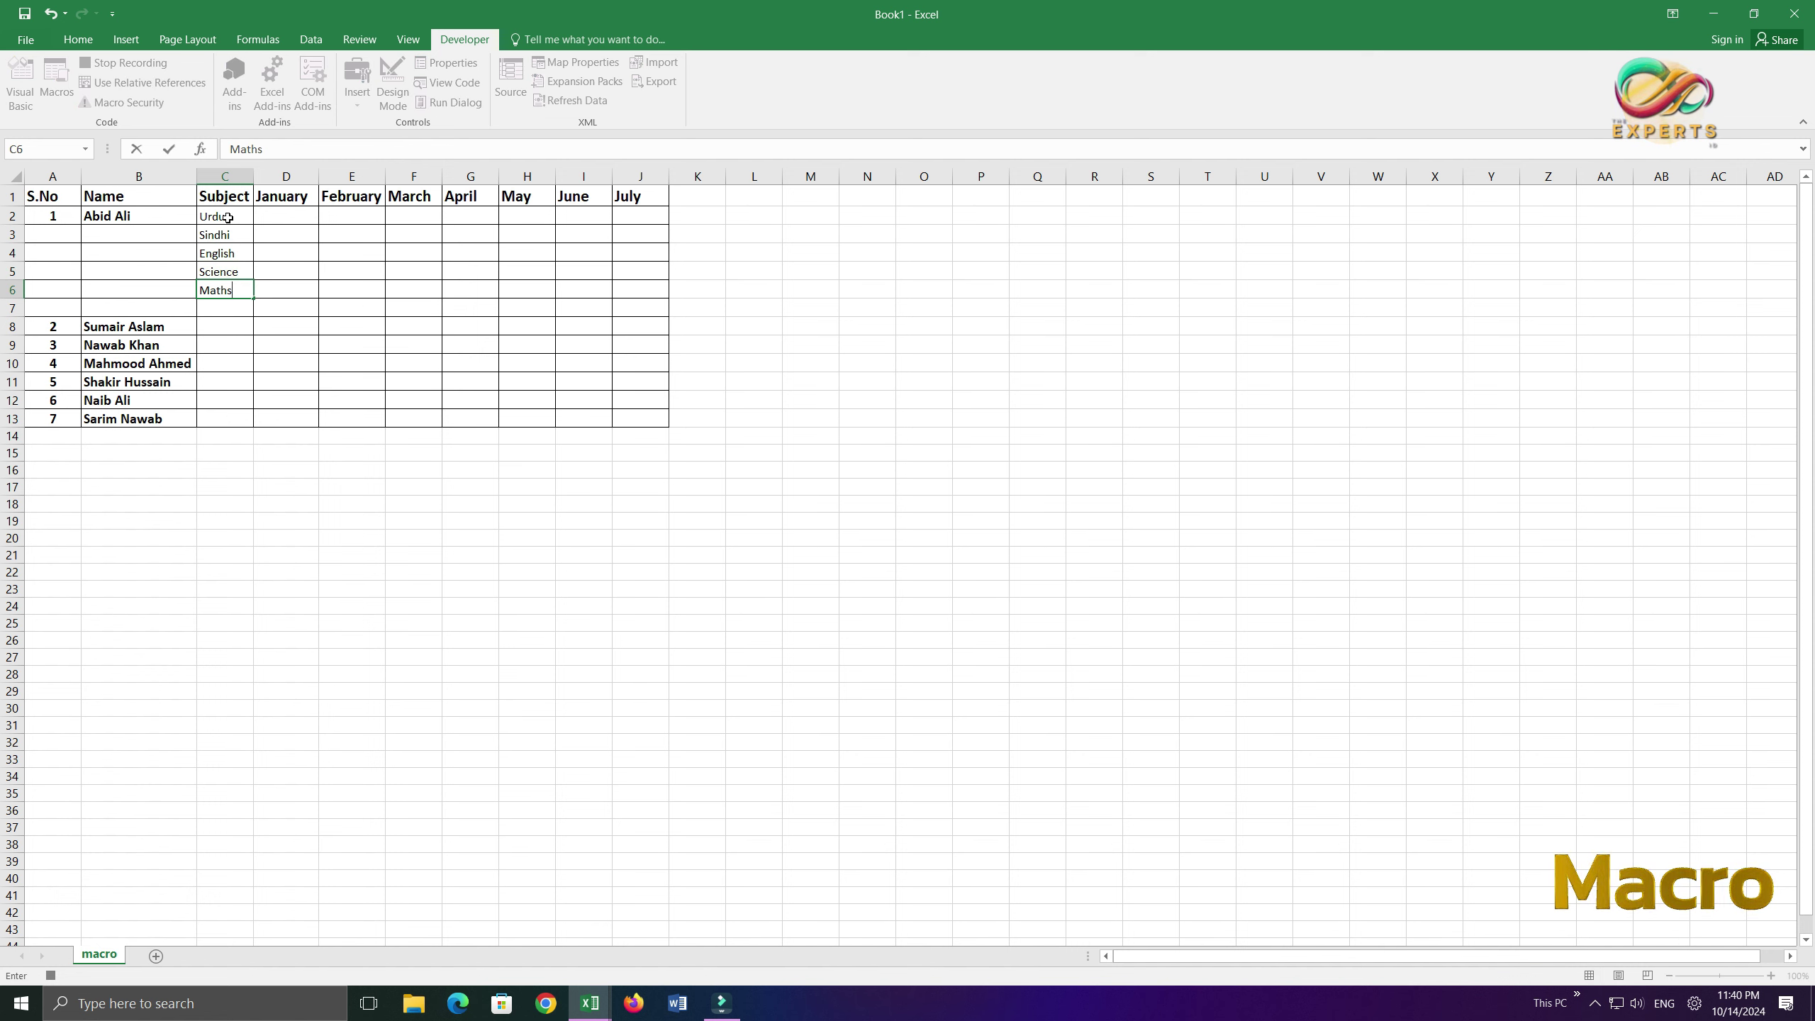
pyautogui.press('Return')
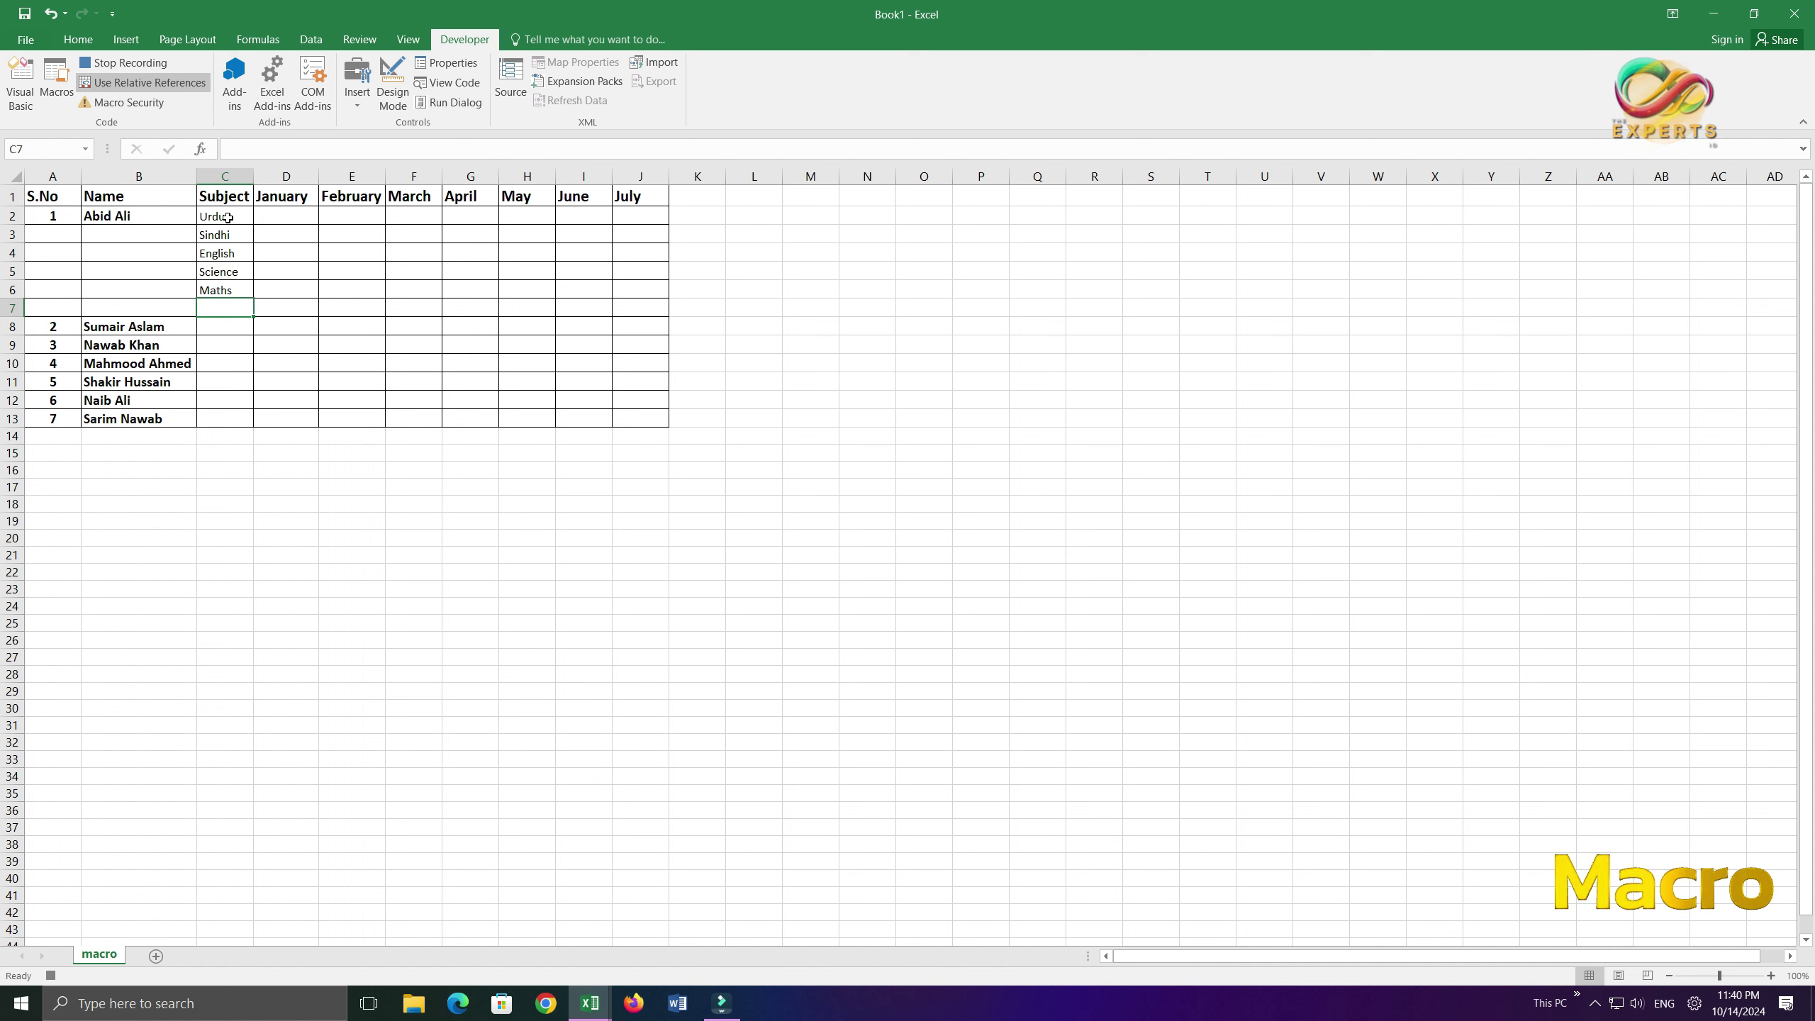
pyautogui.write('Total')
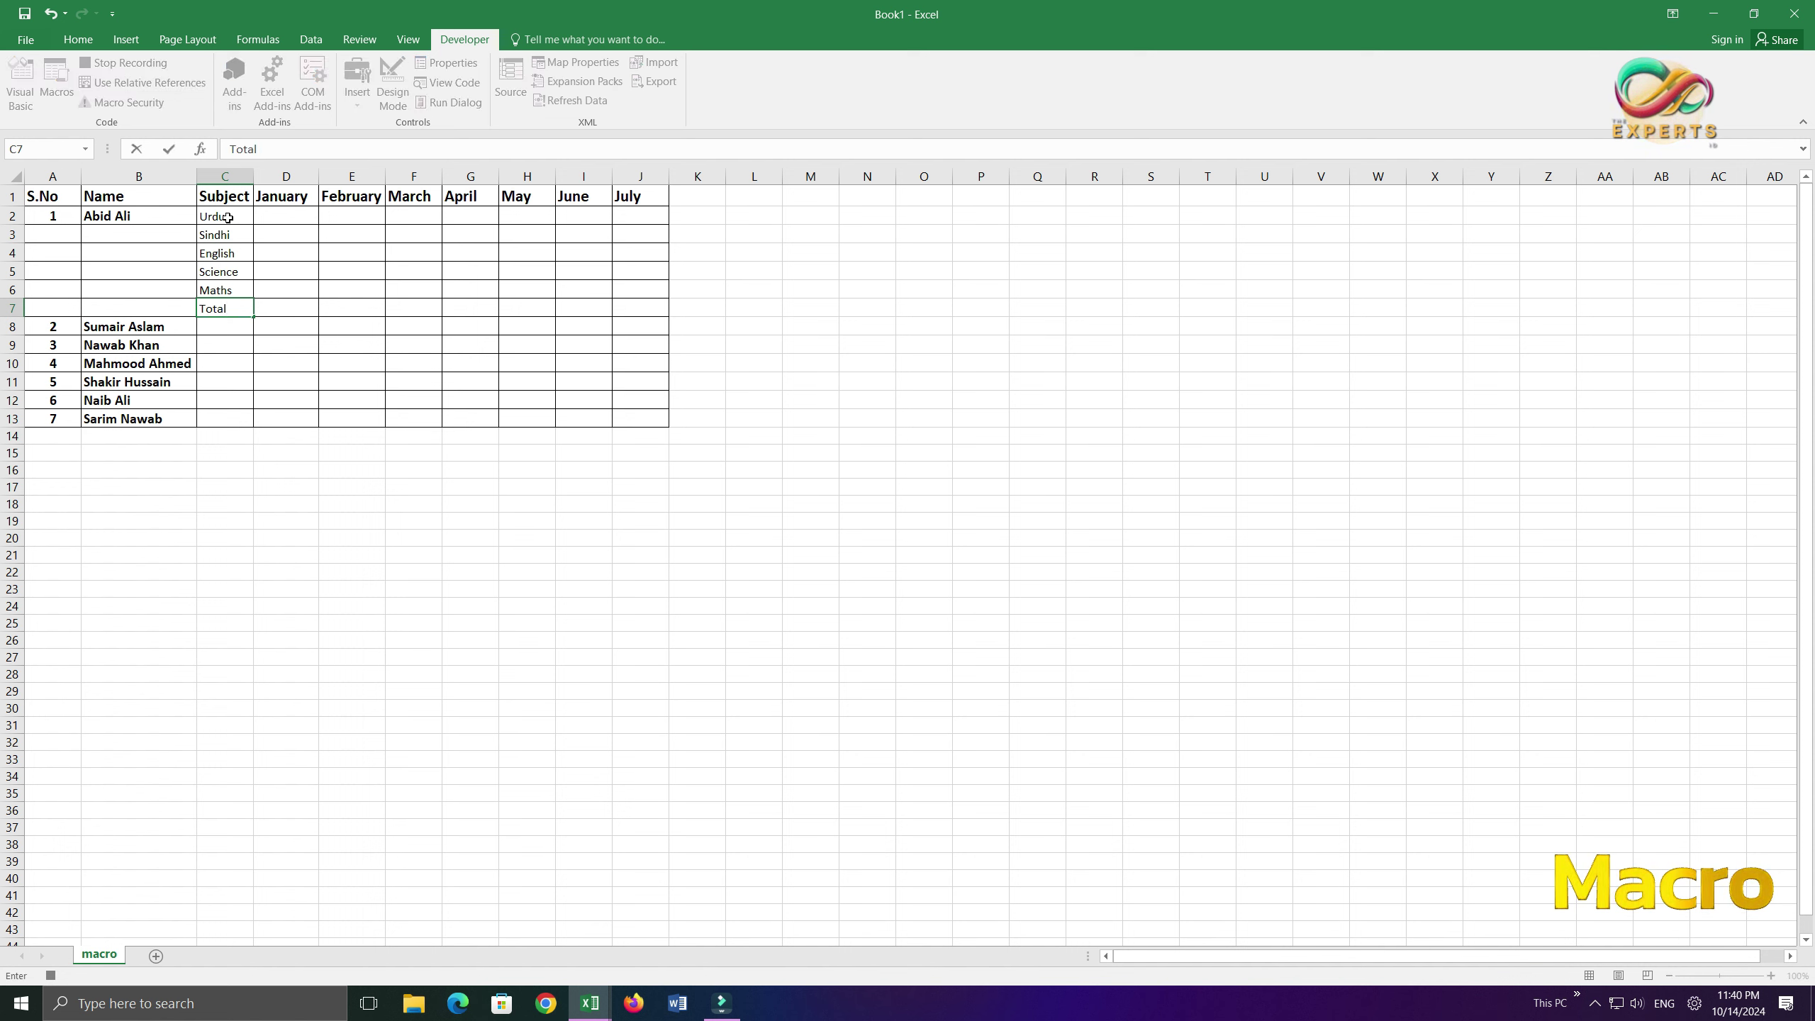
# Format the subject labels in C2:C7 as 12 pt, bold and italic.
pyautogui.moveTo(228, 217); pyautogui.dragTo(225, 323)
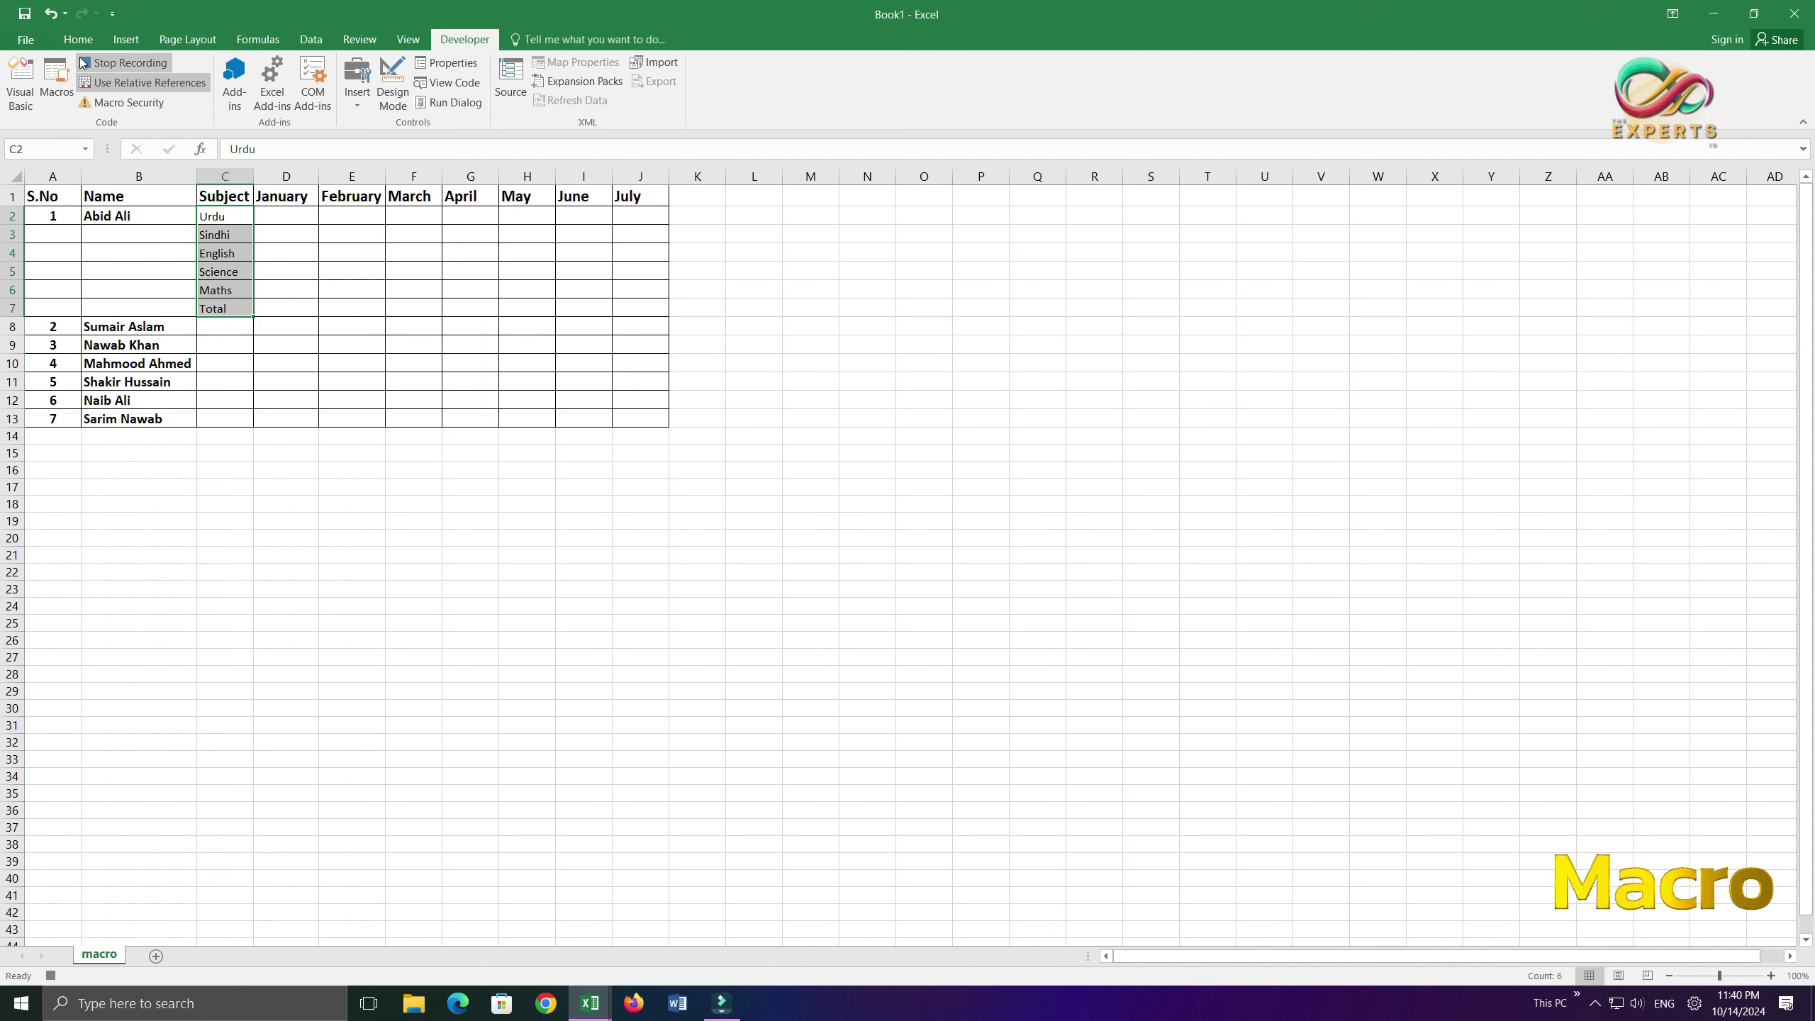
pyautogui.click(78, 39)
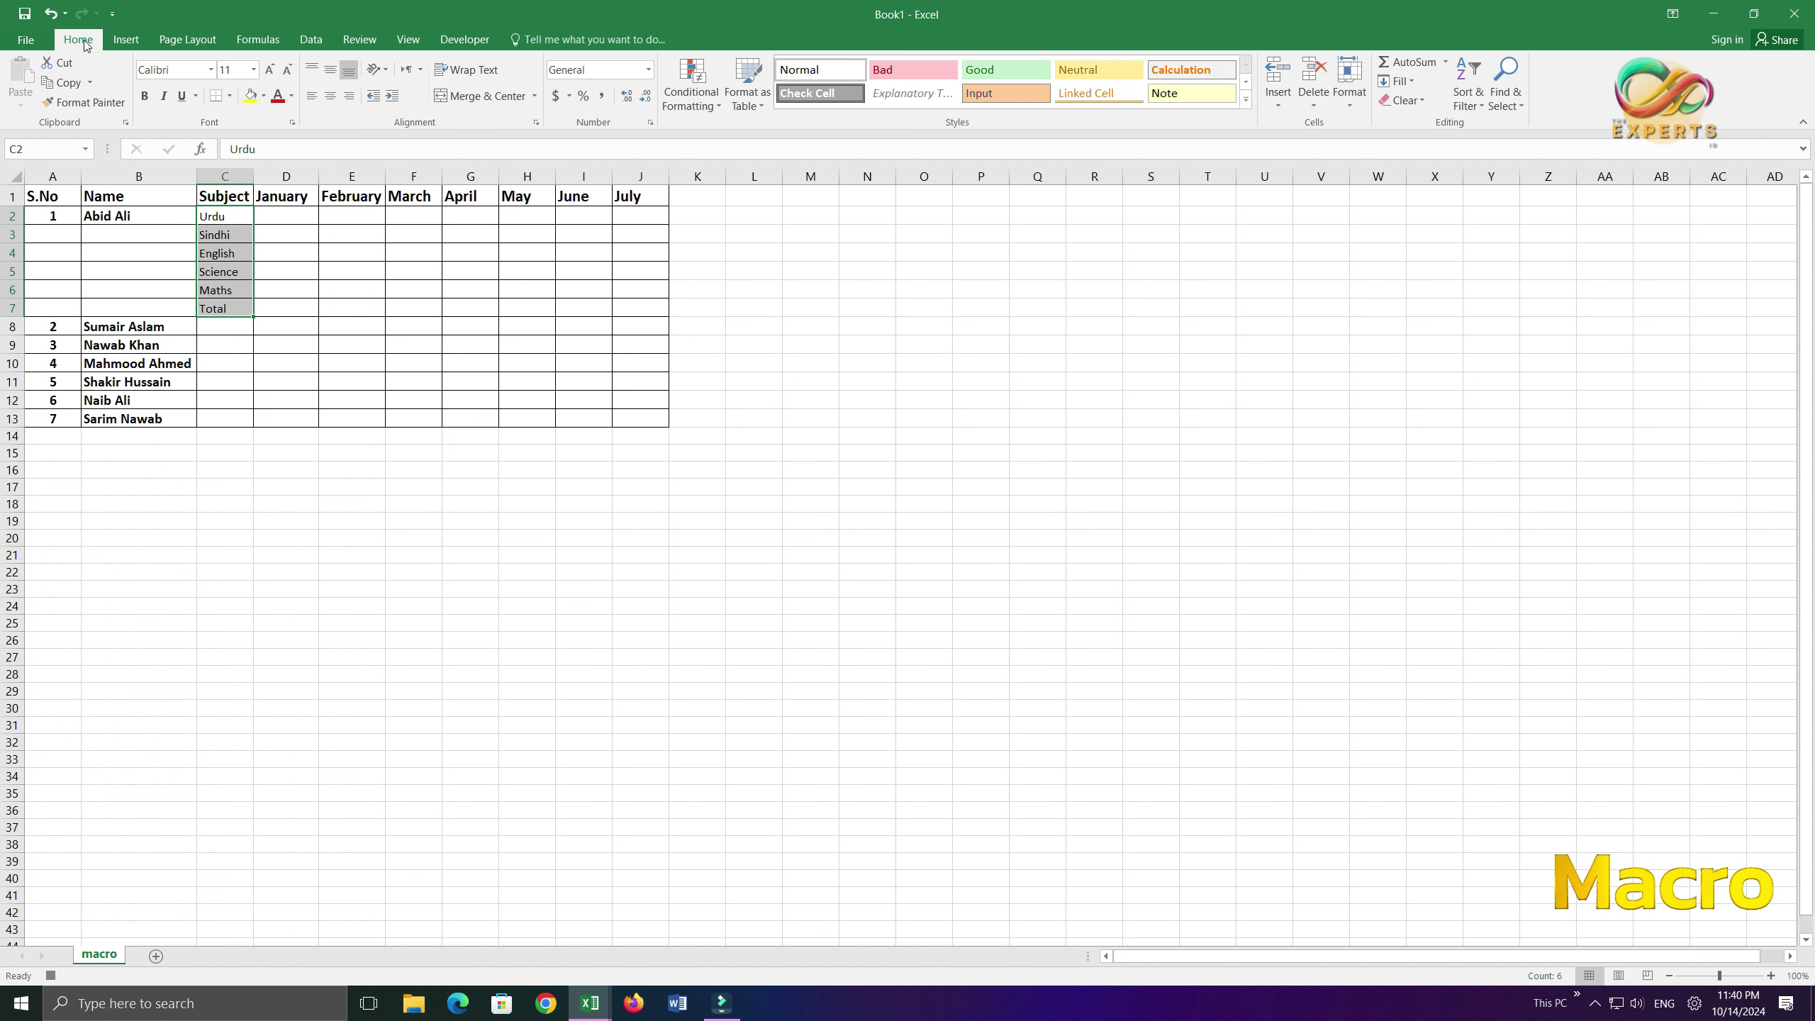
pyautogui.click(271, 72)
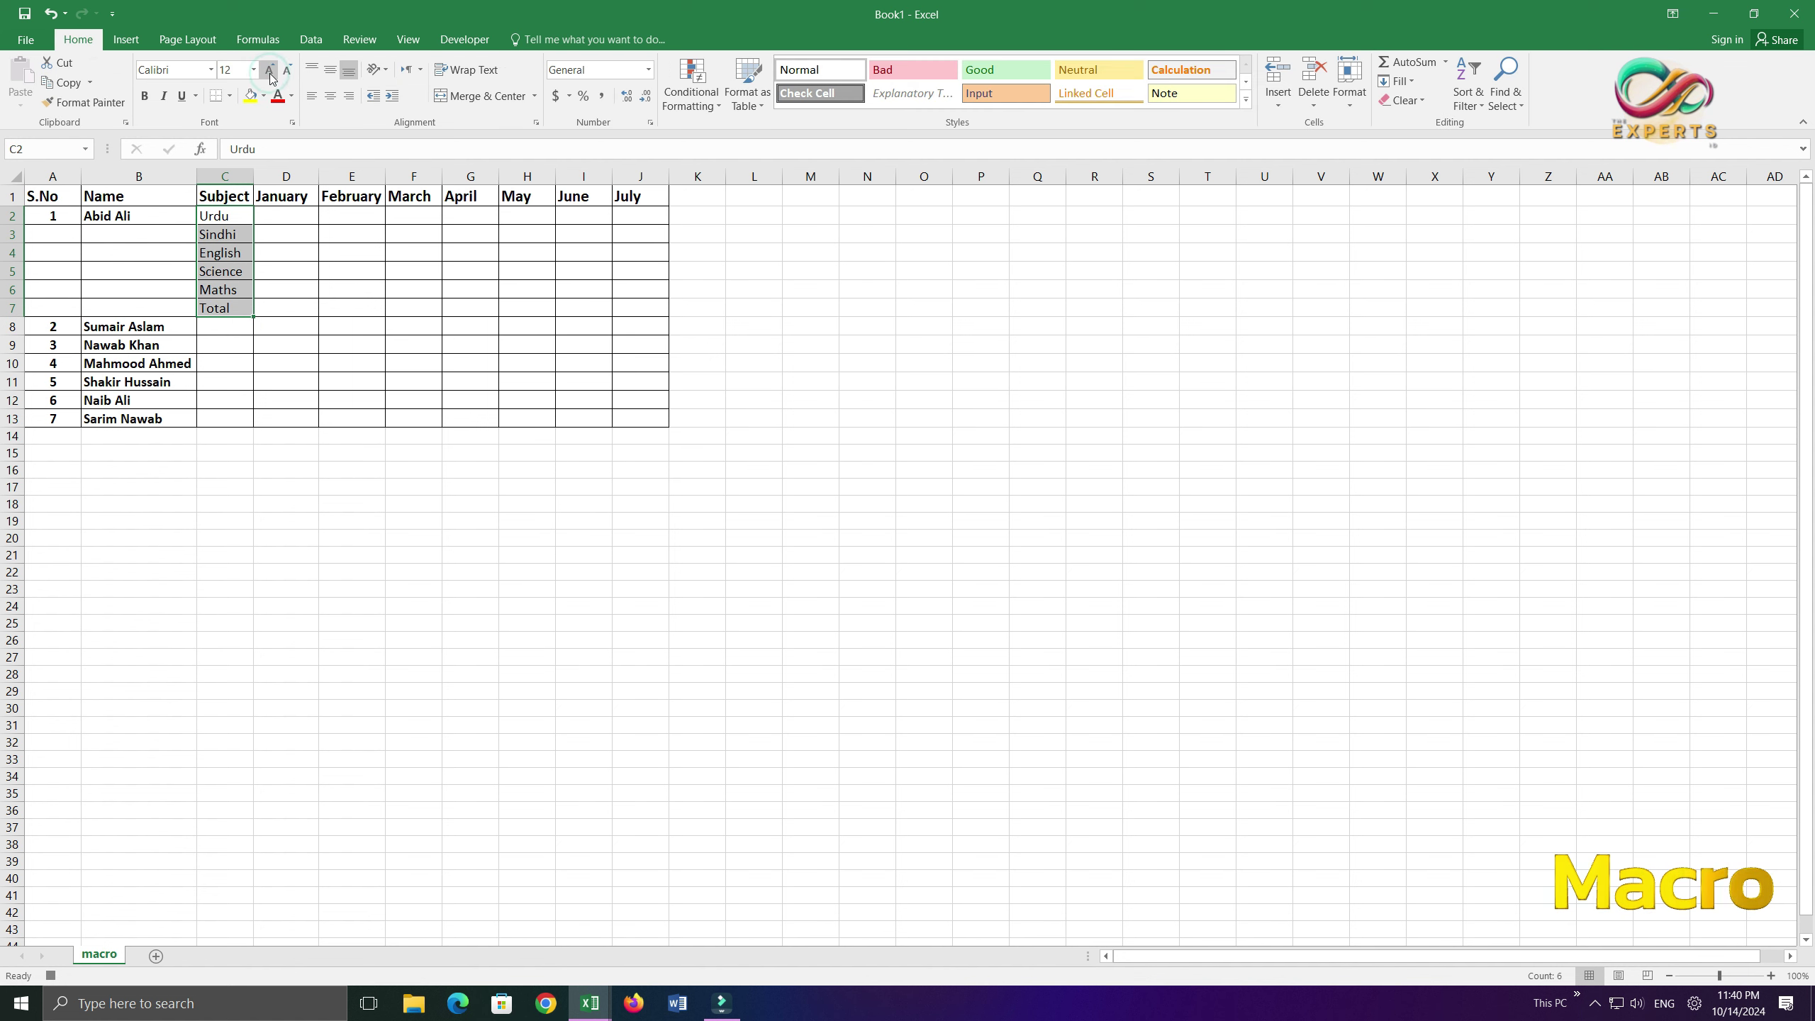
pyautogui.click(146, 95)
pyautogui.click(161, 96)
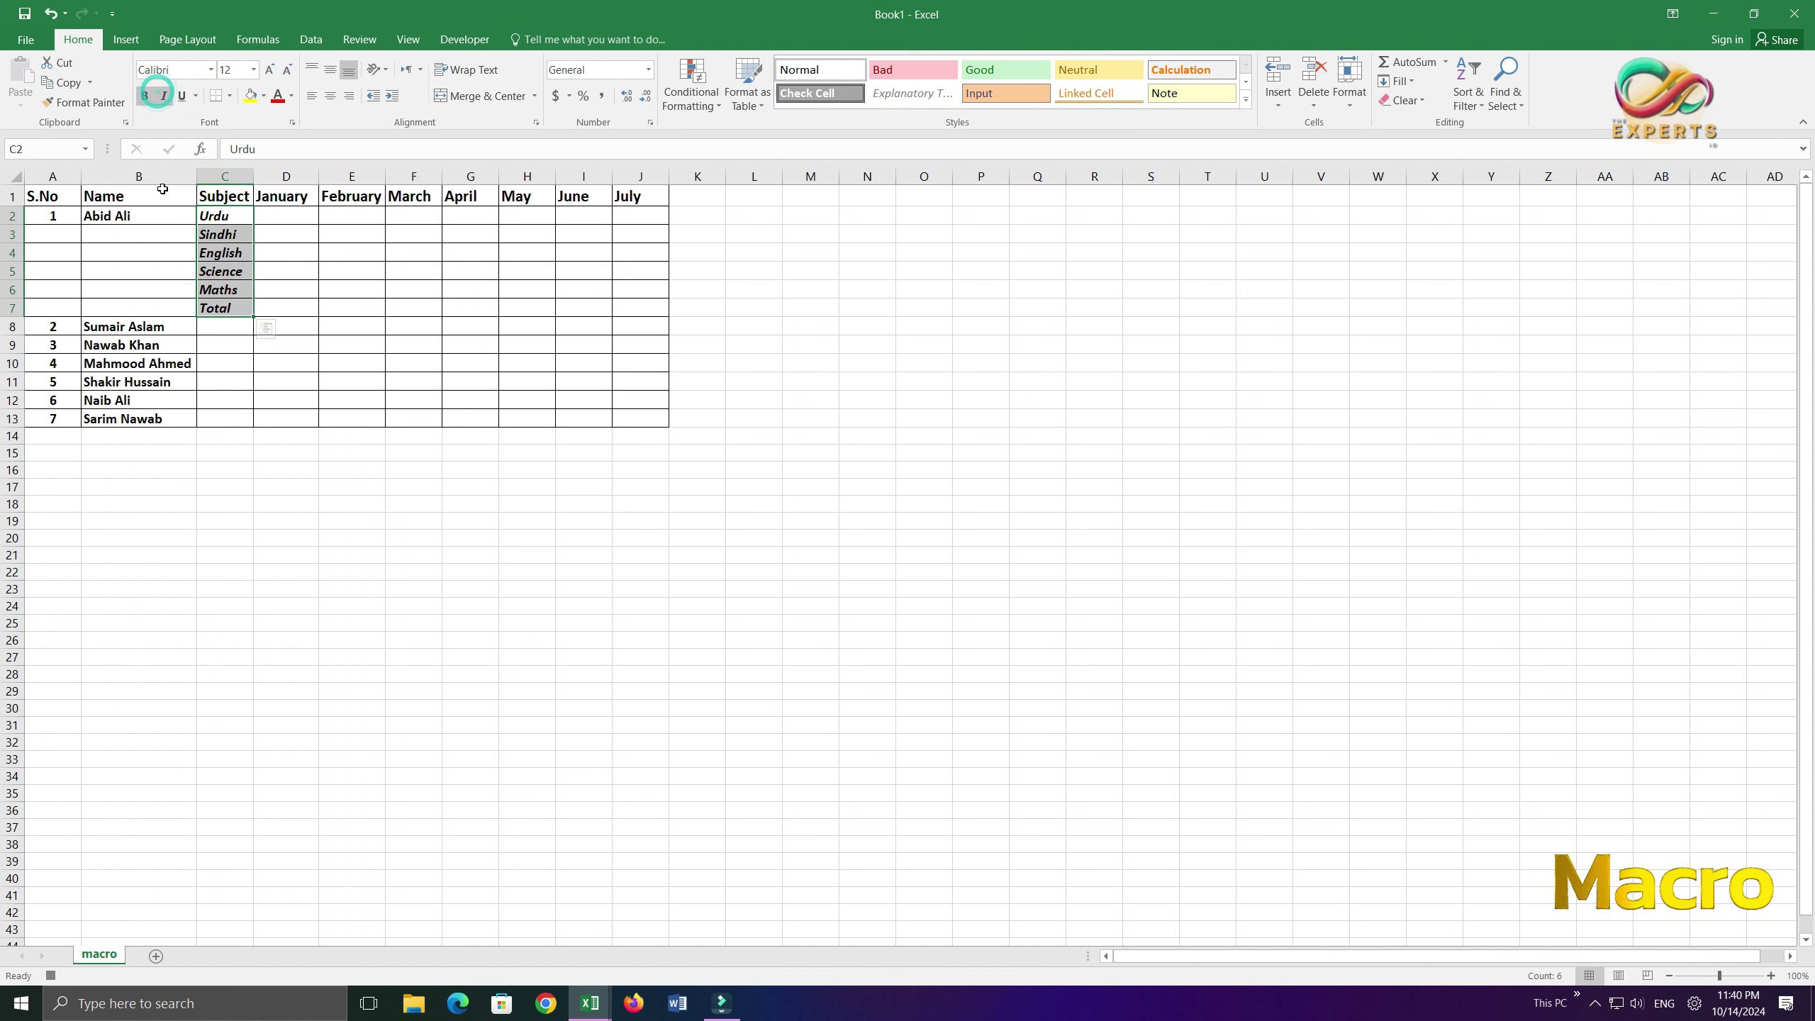
# Enter the formula =SUM(D2:D6) in cell D7 to total the January marks.
pyautogui.click(222, 309)
pyautogui.click(261, 309)
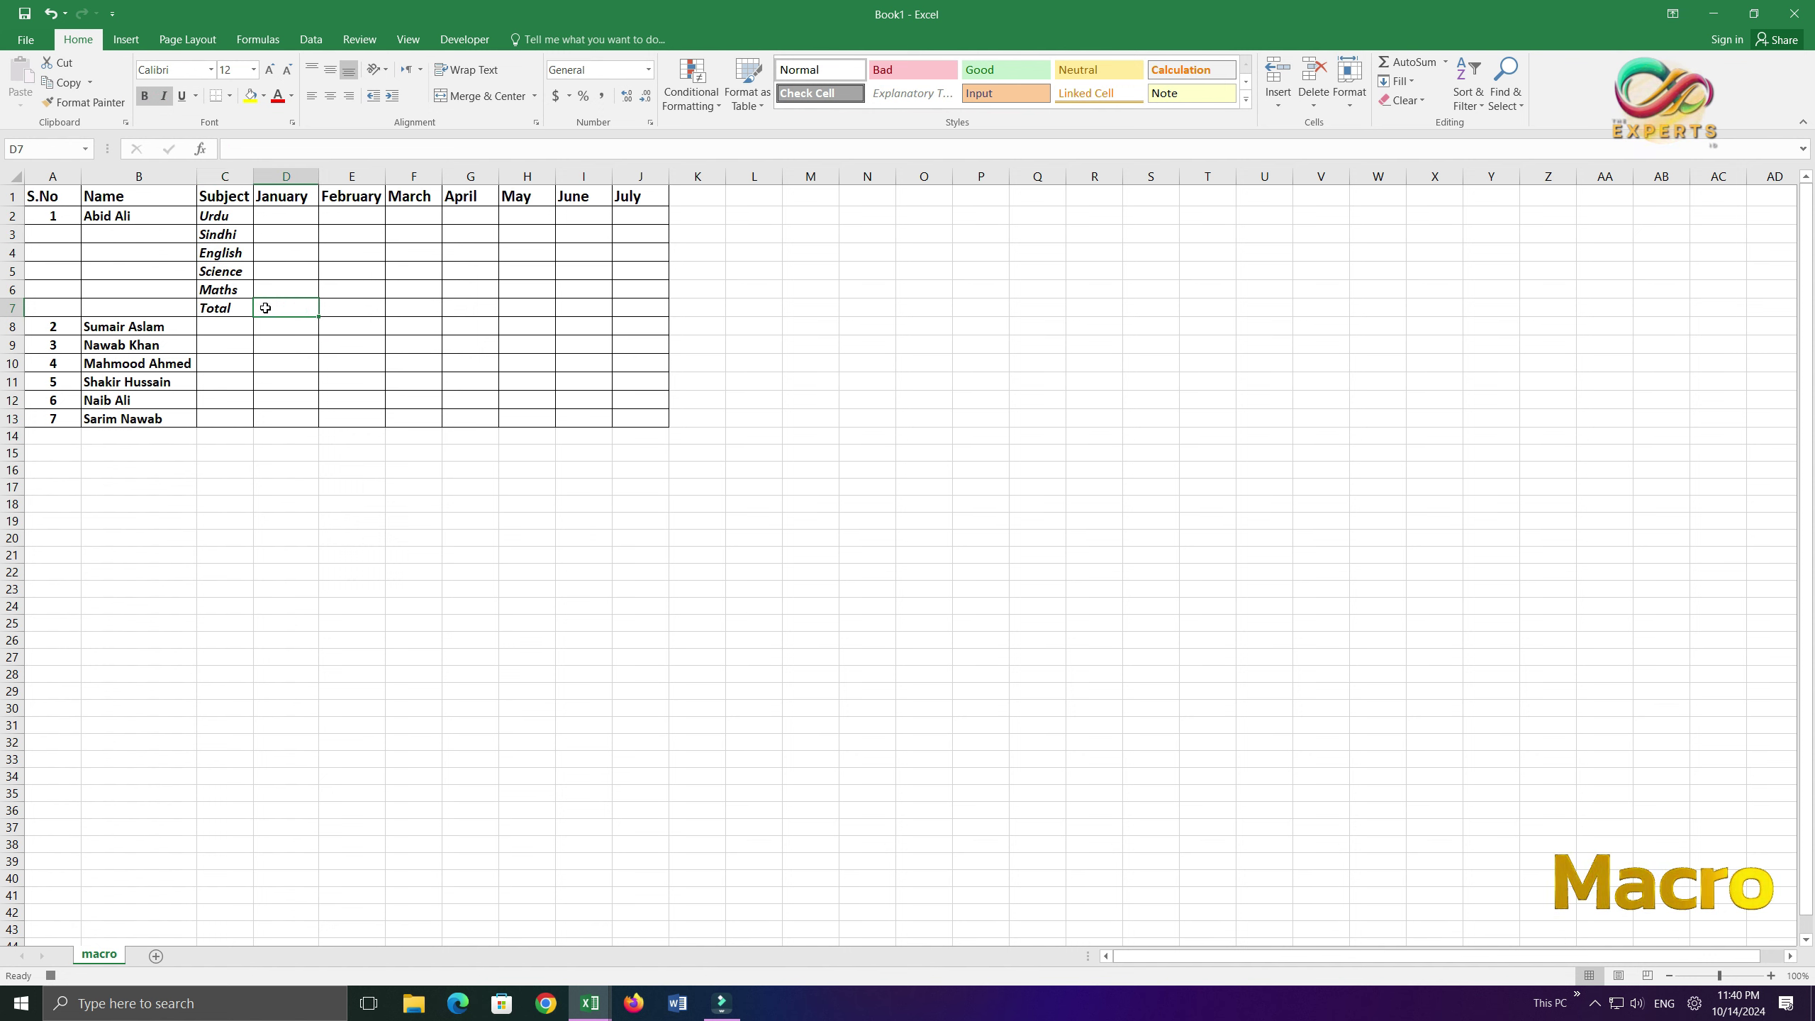
pyautogui.write('=')
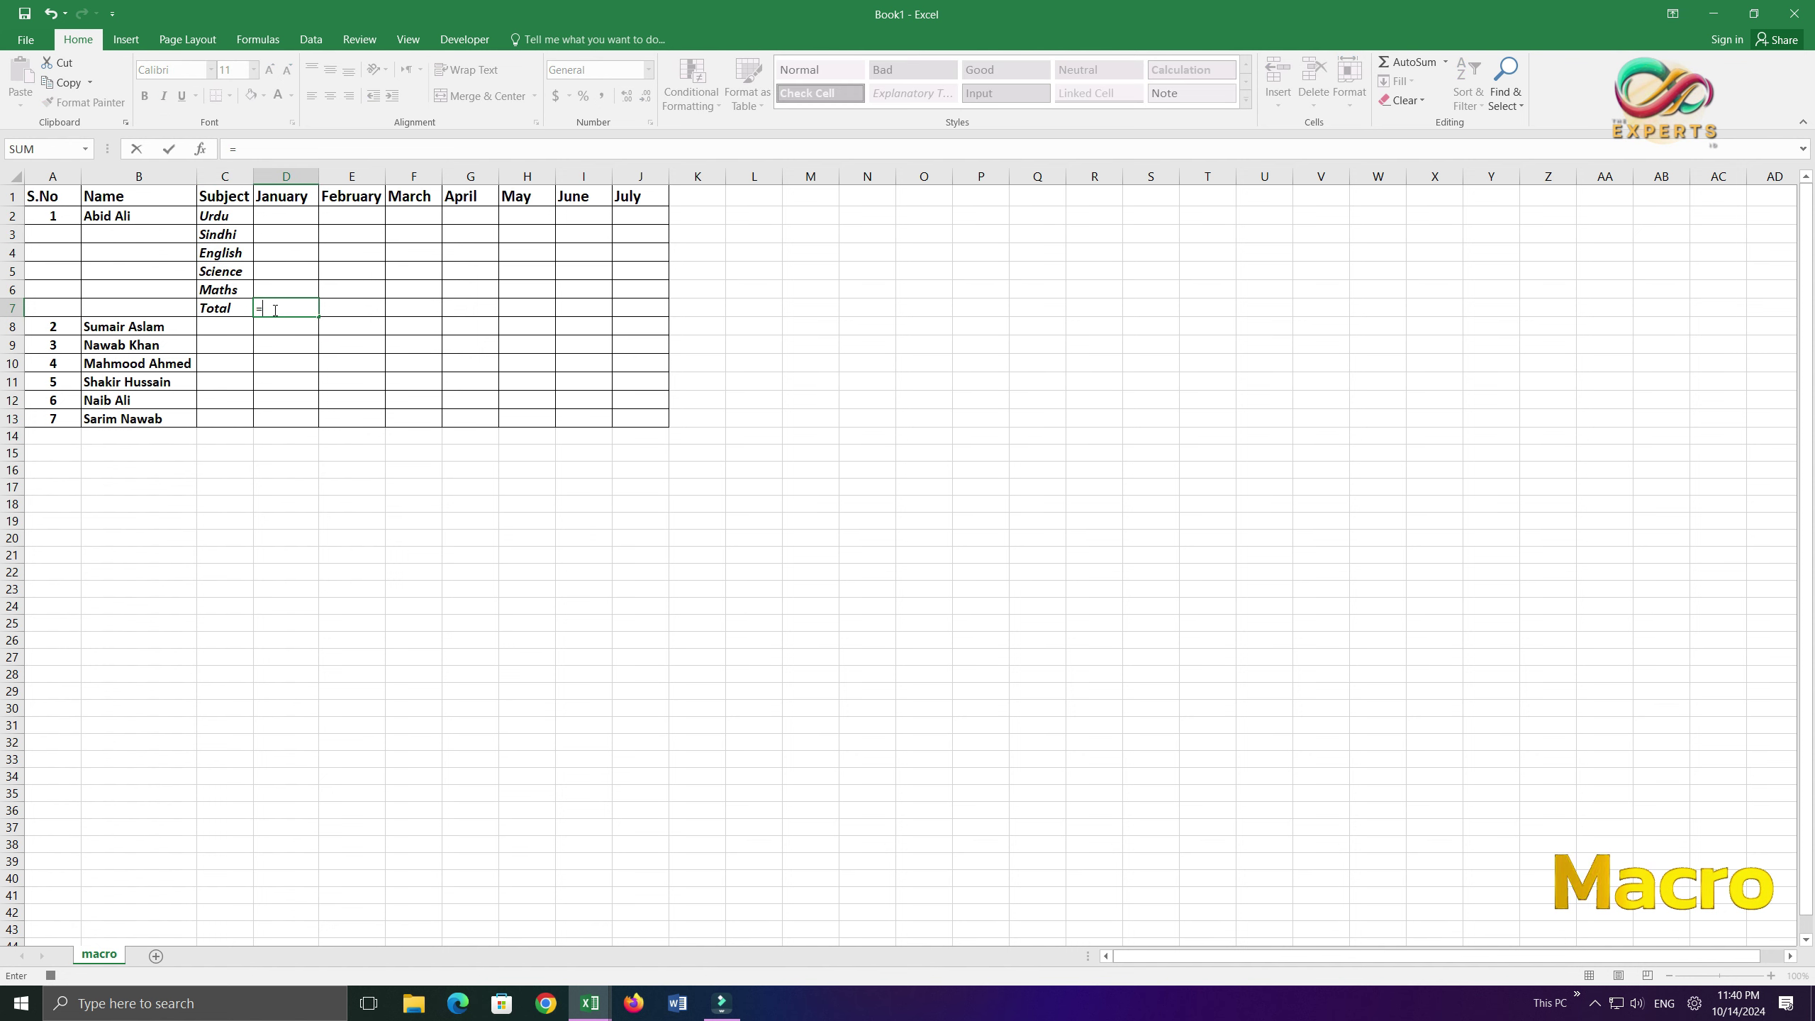
pyautogui.write('sum')
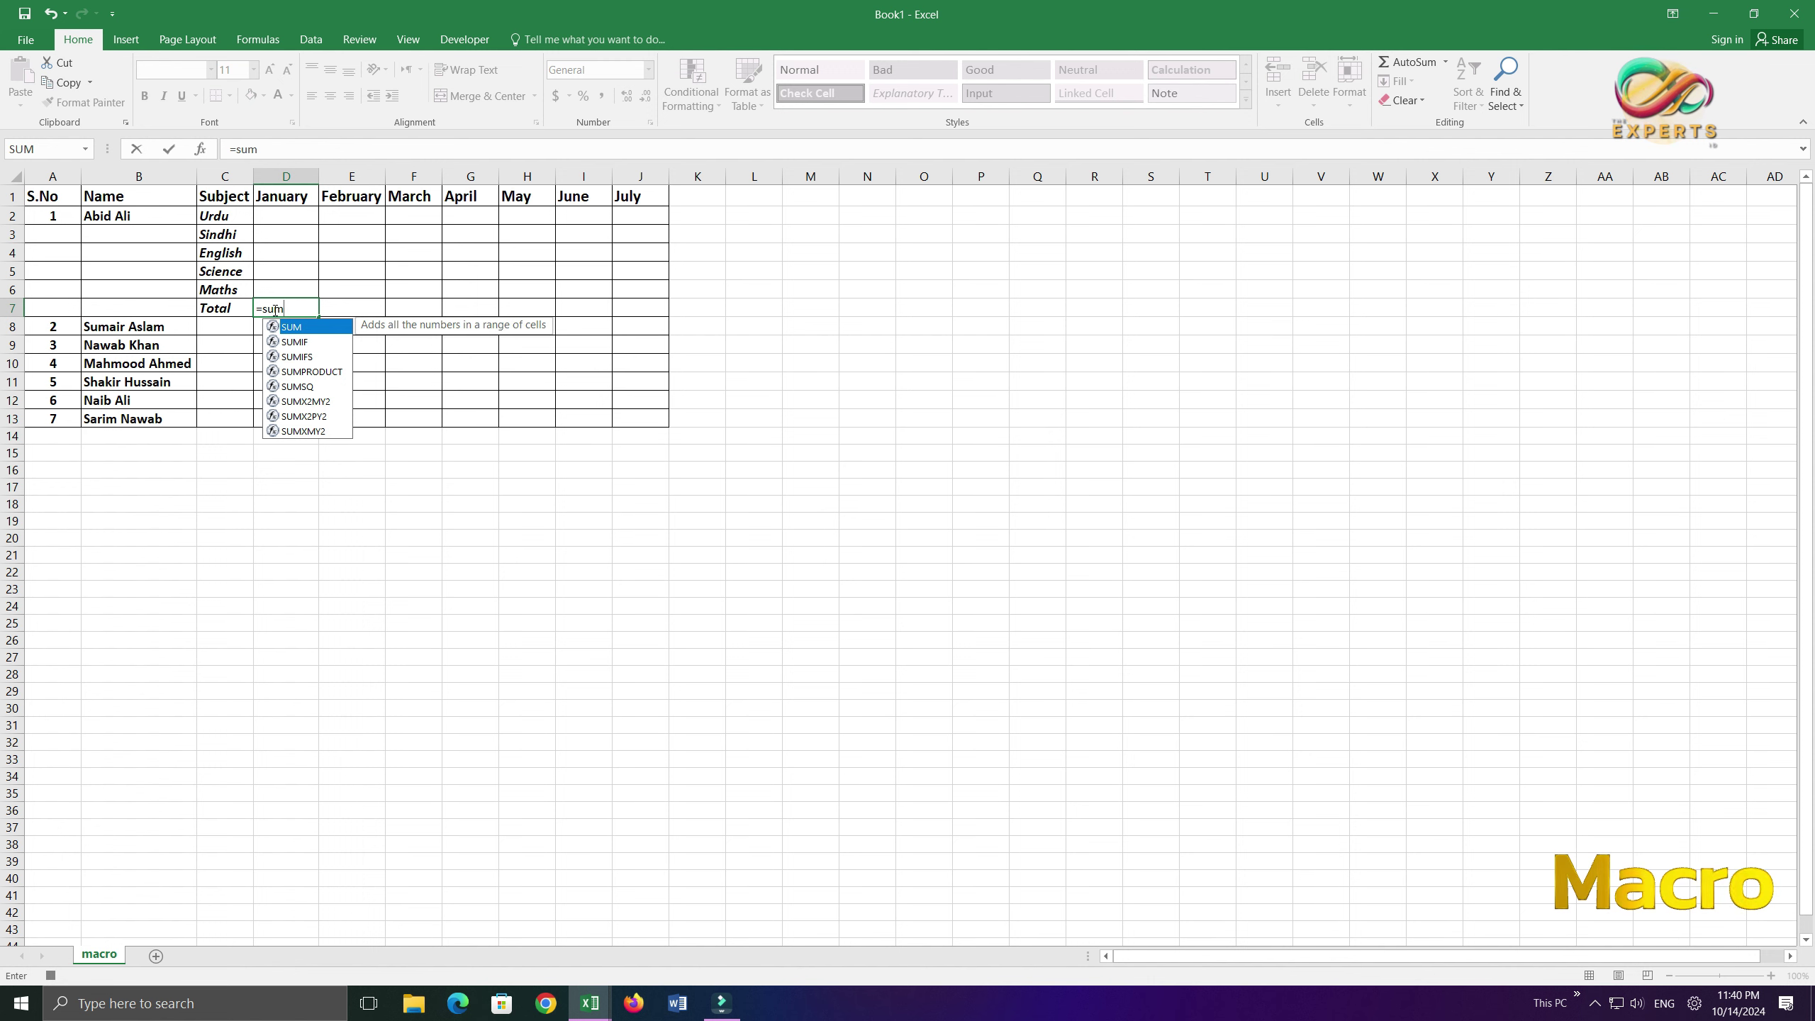
pyautogui.write('(')
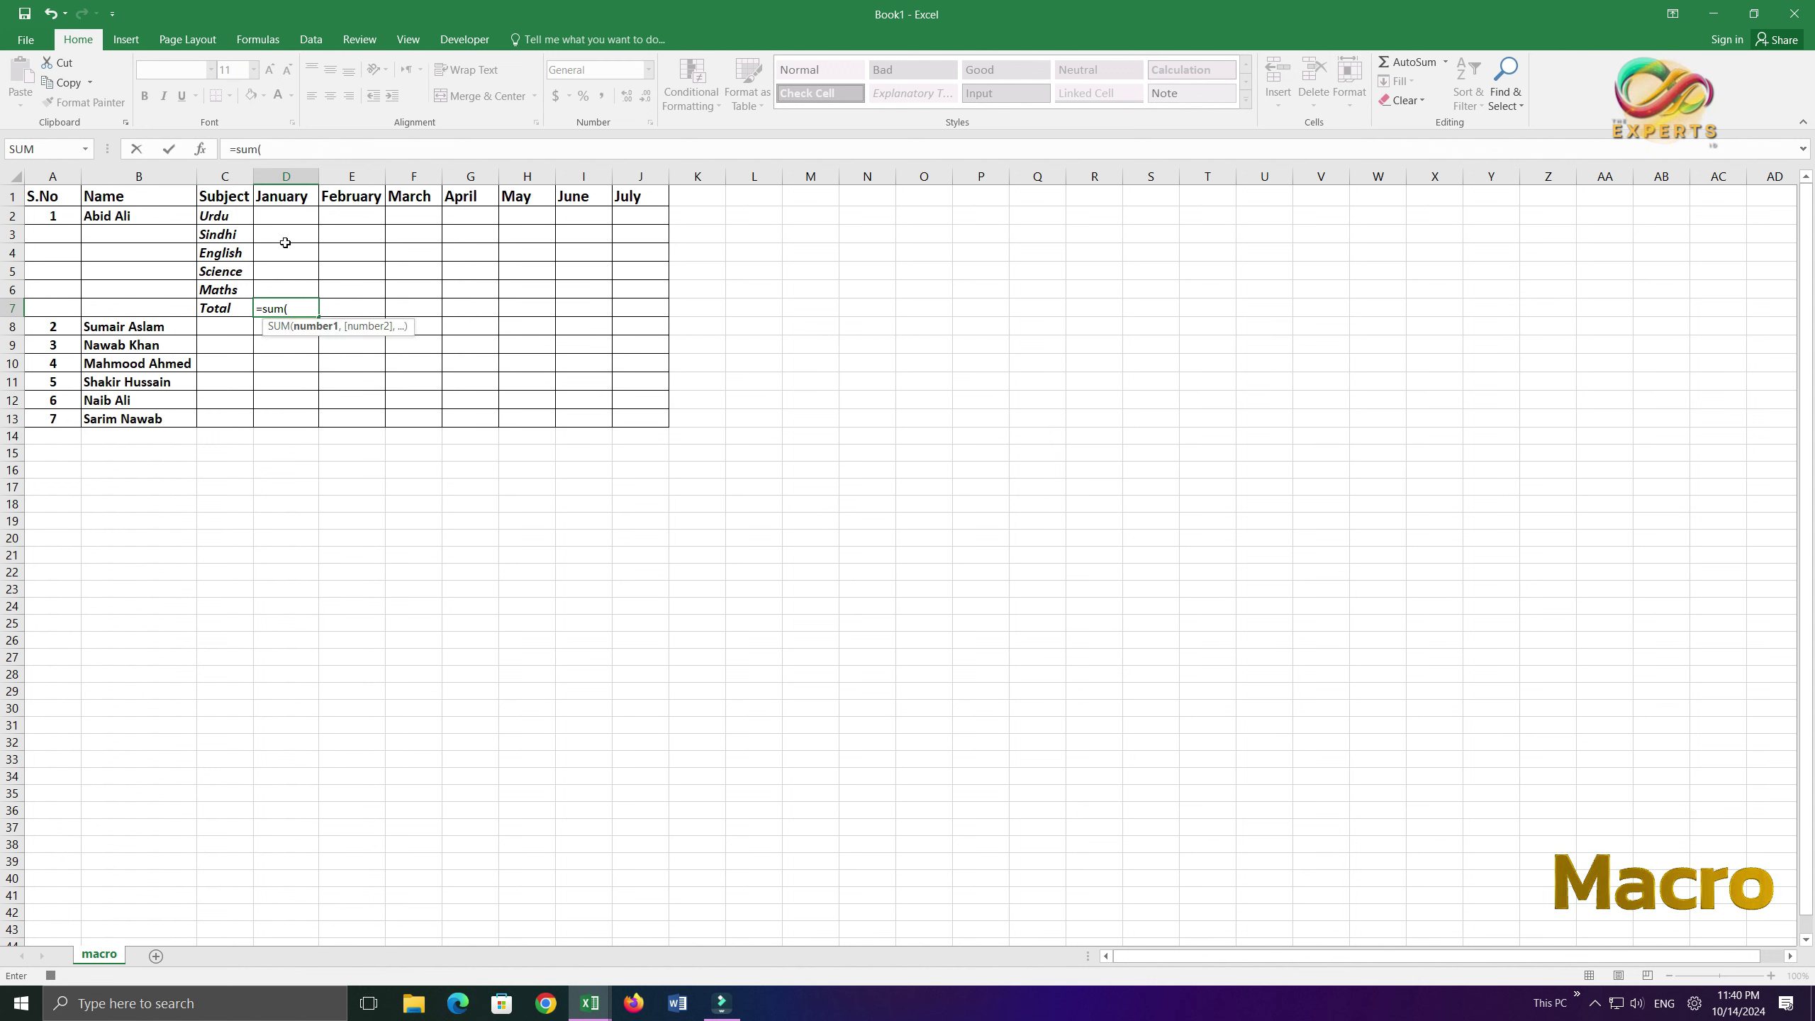
pyautogui.moveTo(293, 217); pyautogui.dragTo(288, 290)
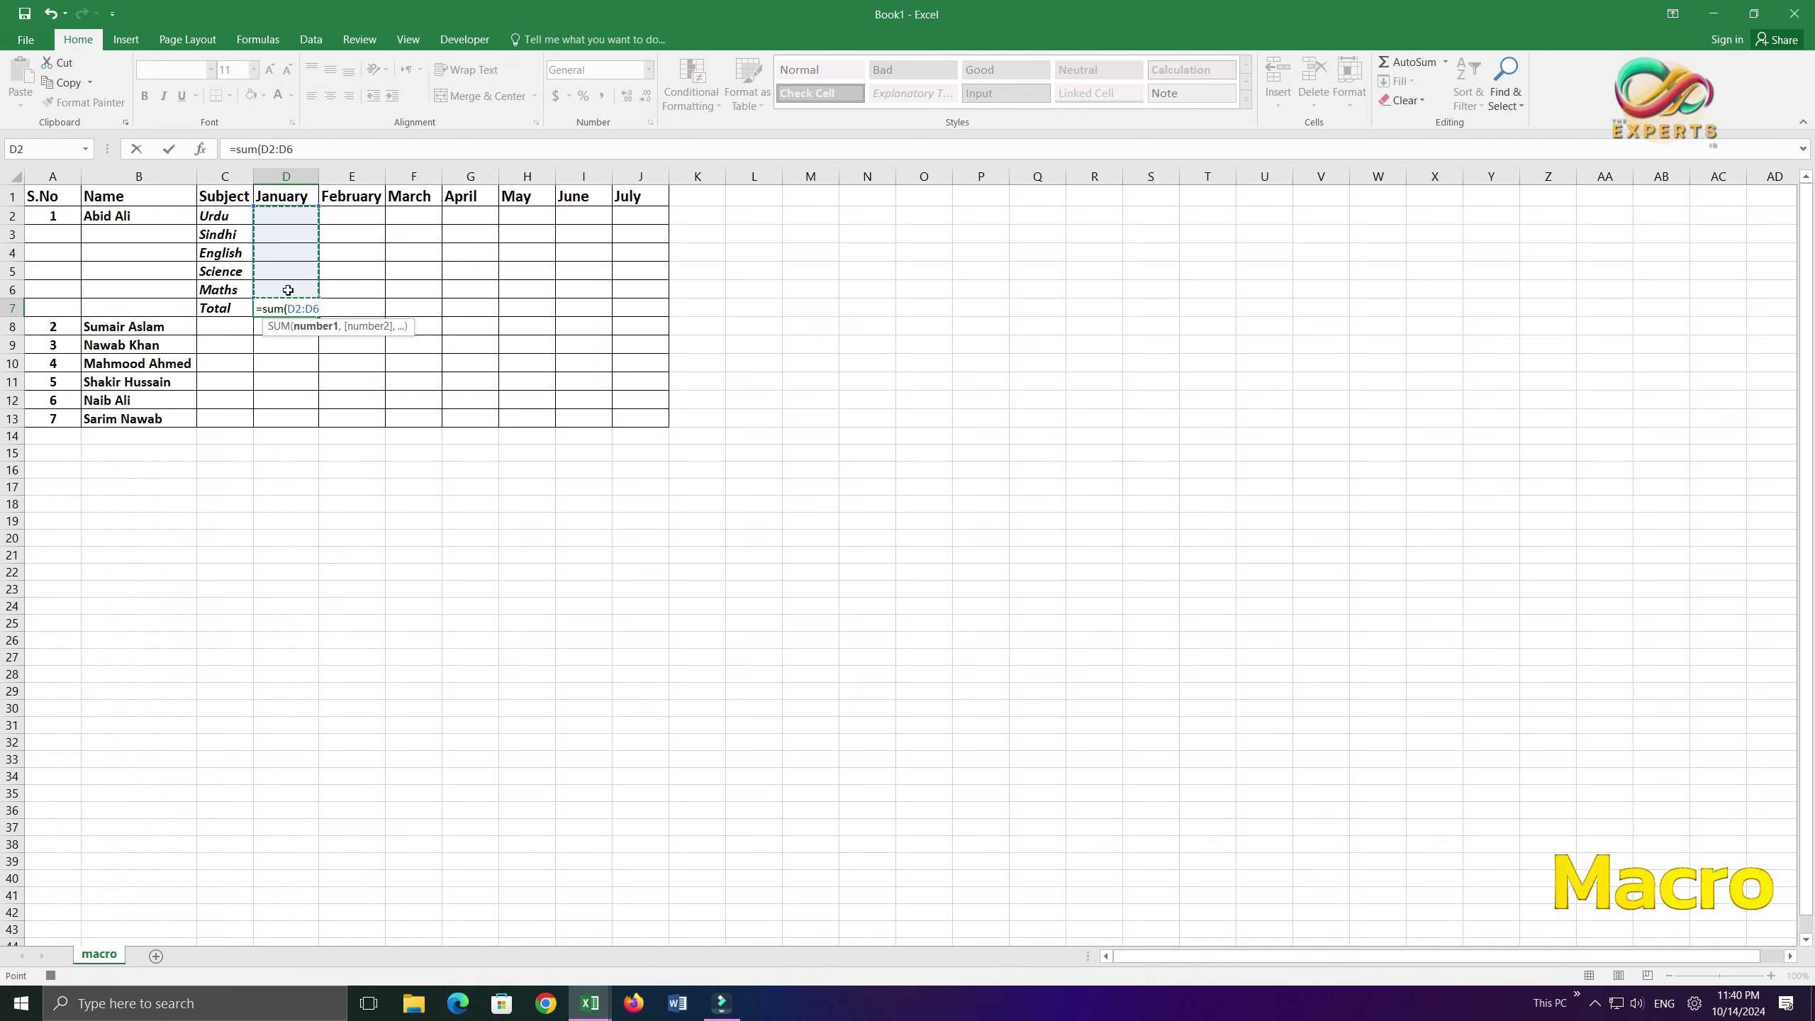
pyautogui.write(')')
pyautogui.press('Return')
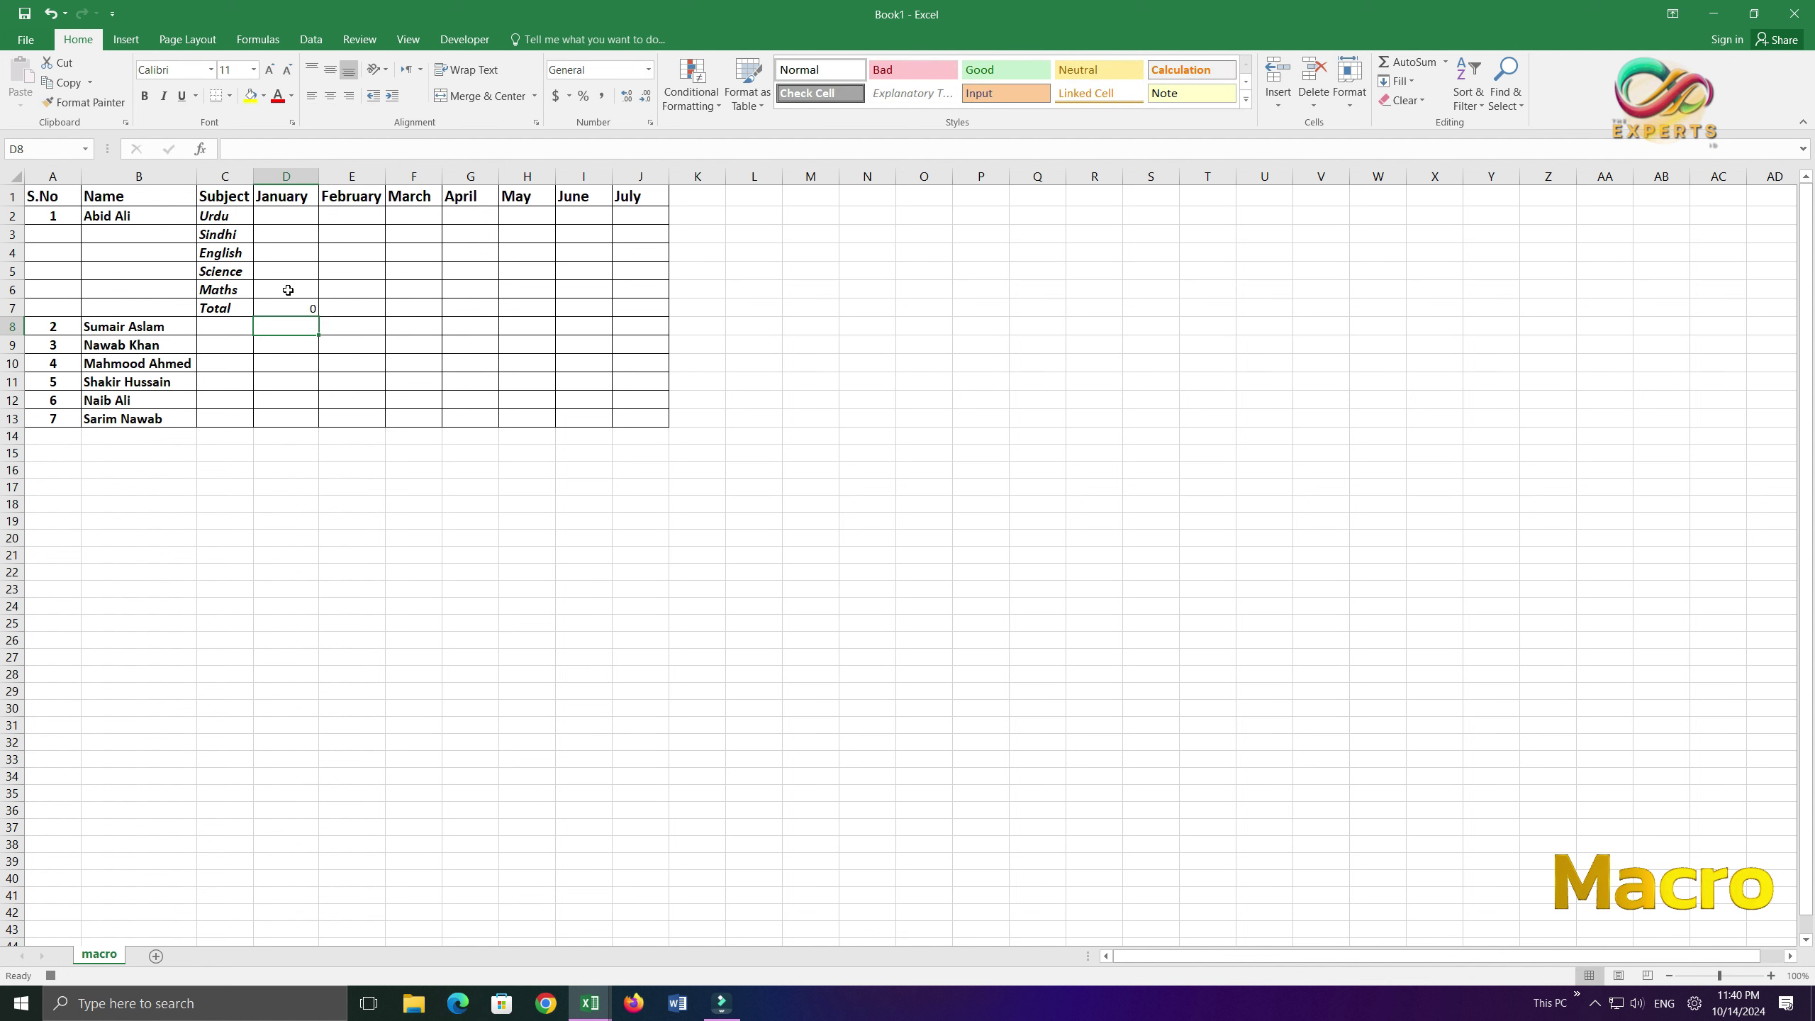
# Fill the January total formula across to July and format D7:J7 as bold 12 pt.
pyautogui.click(289, 309)
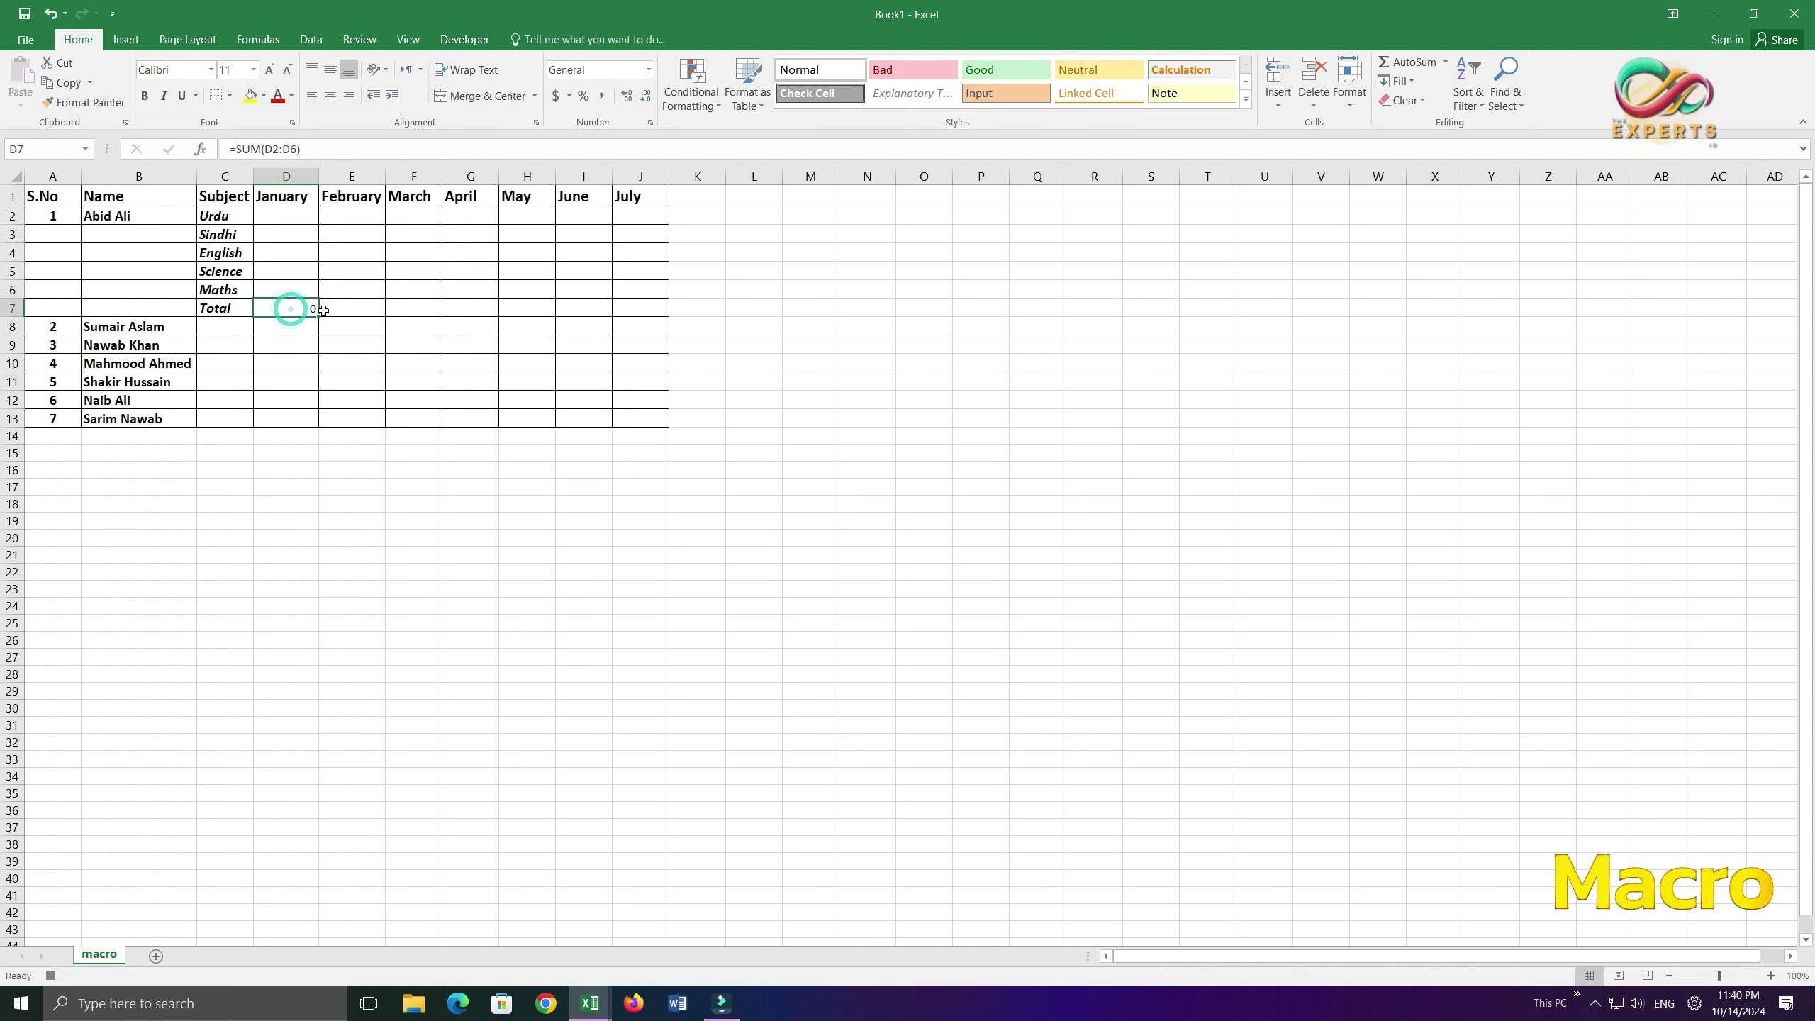
pyautogui.moveTo(317, 315); pyautogui.dragTo(659, 313)
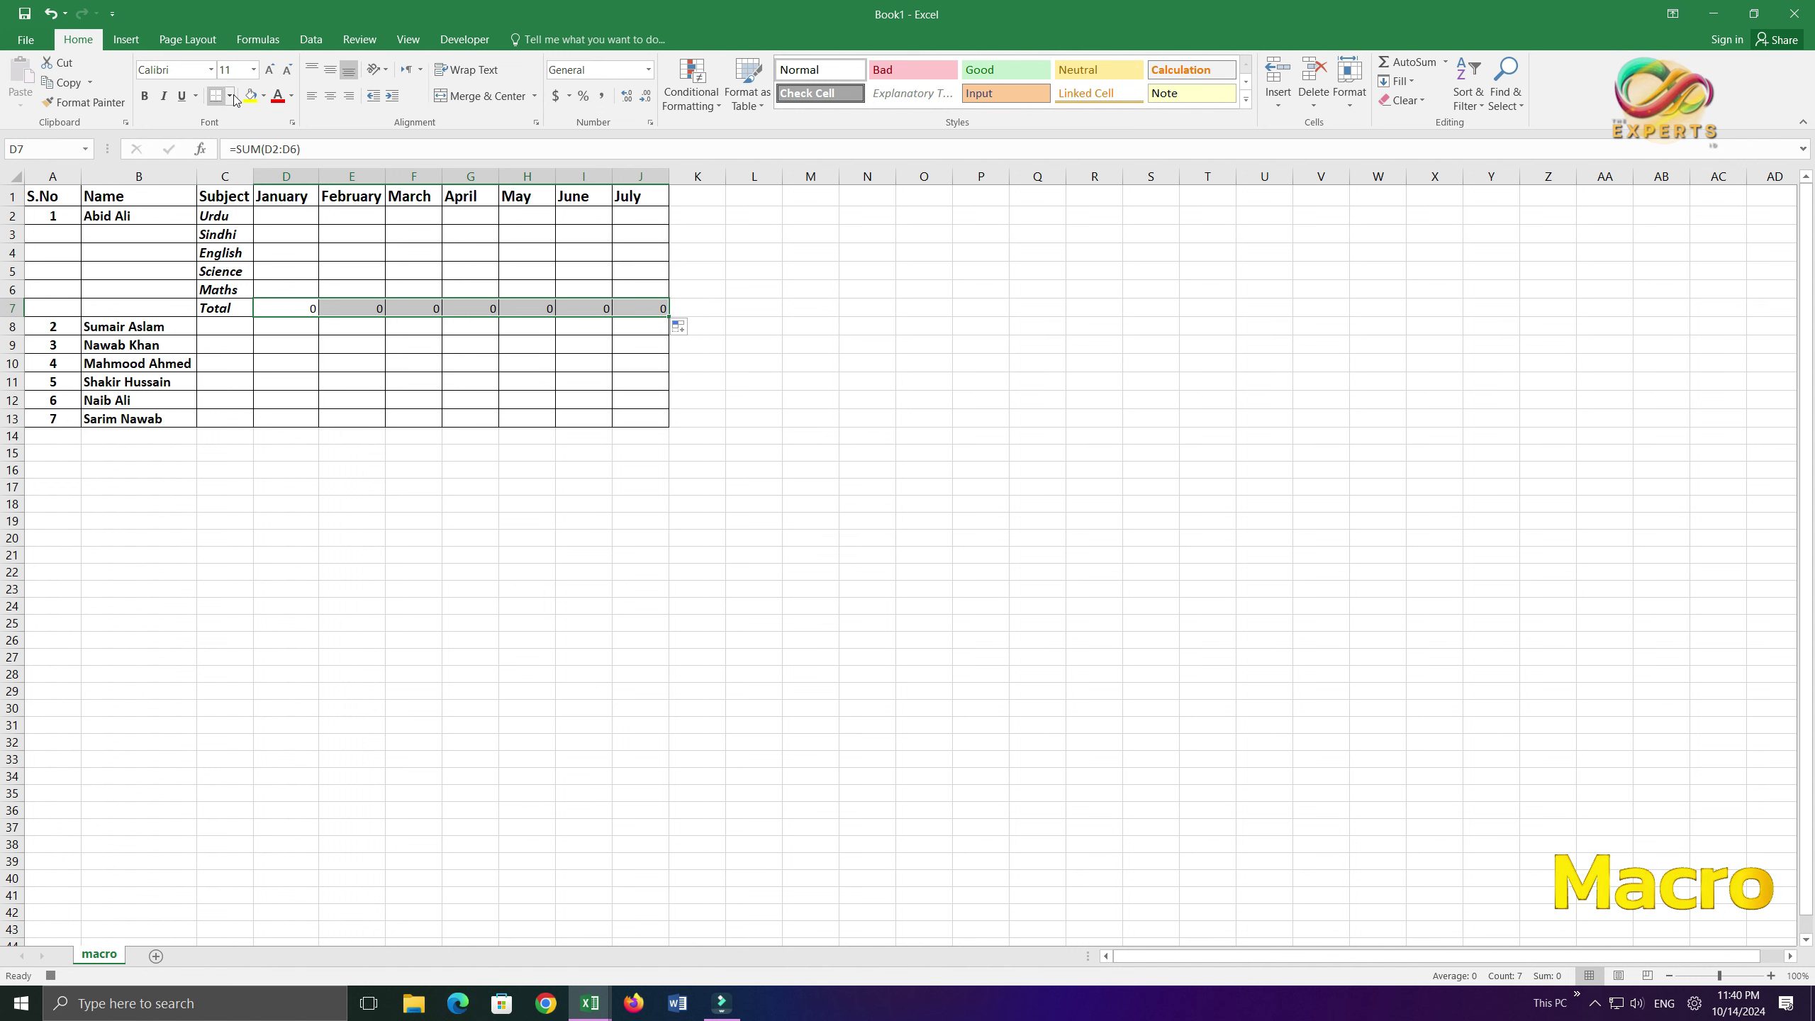
pyautogui.click(145, 96)
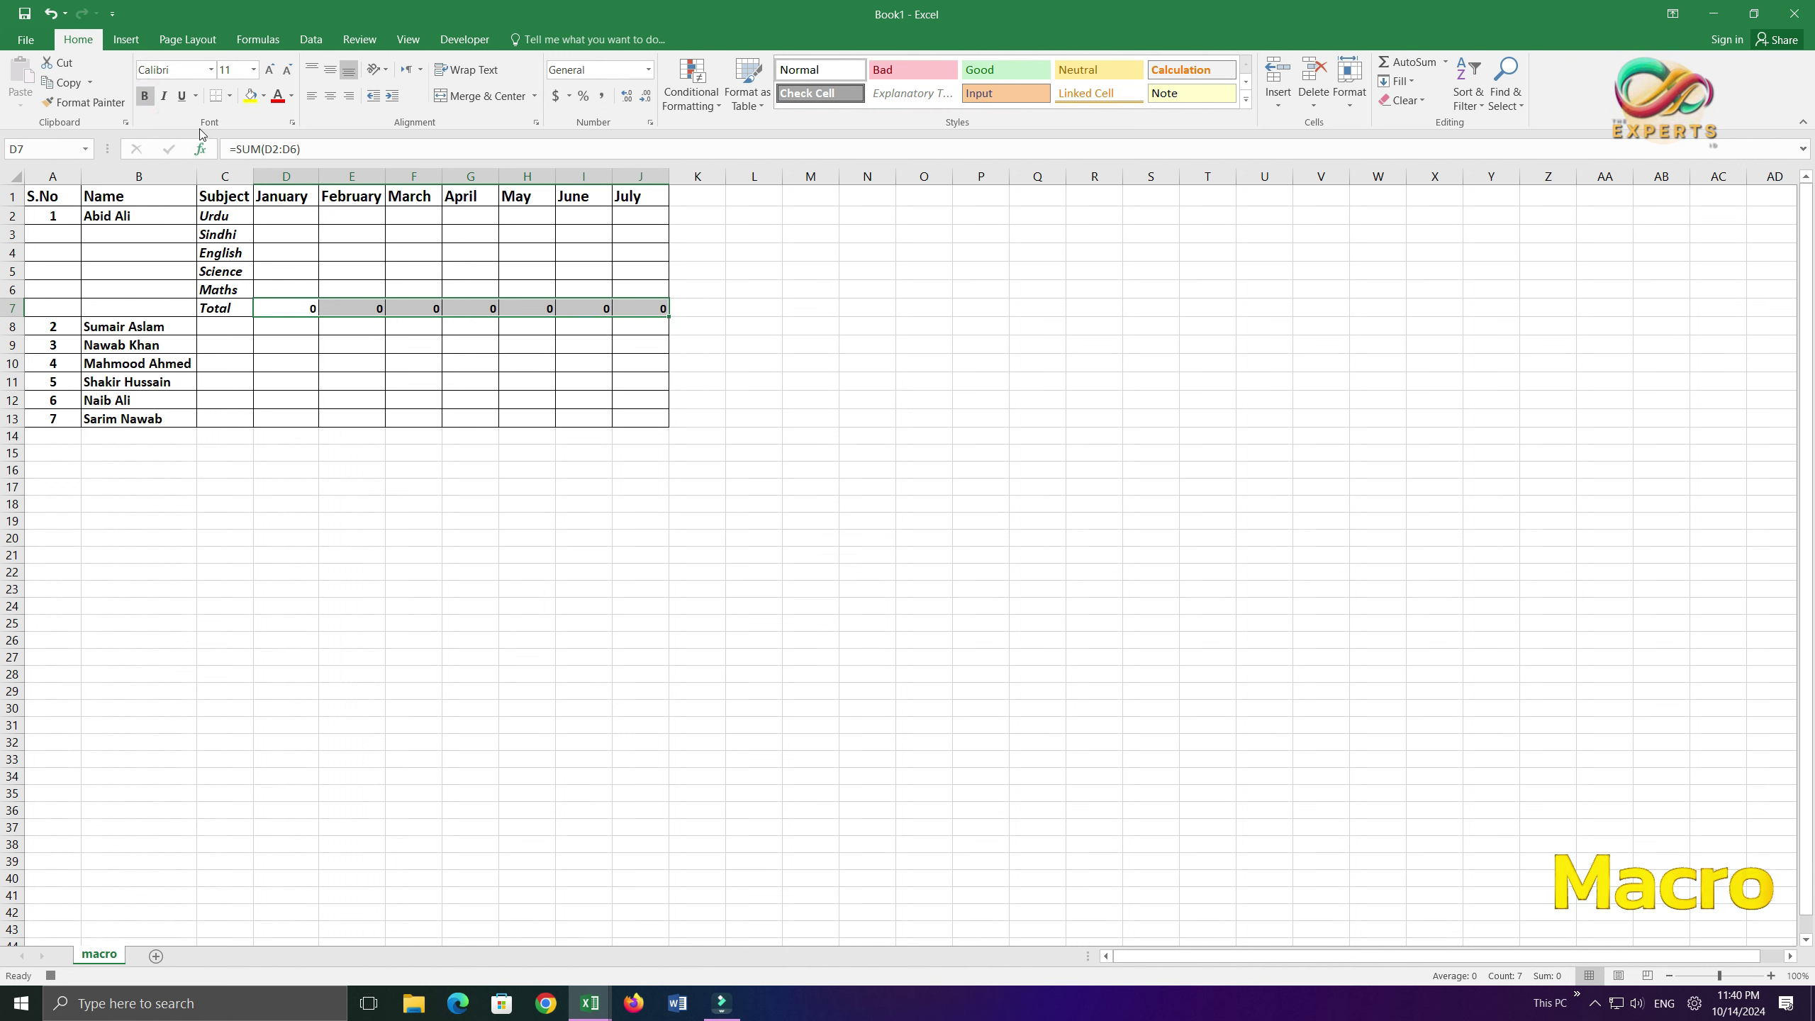
pyautogui.click(269, 69)
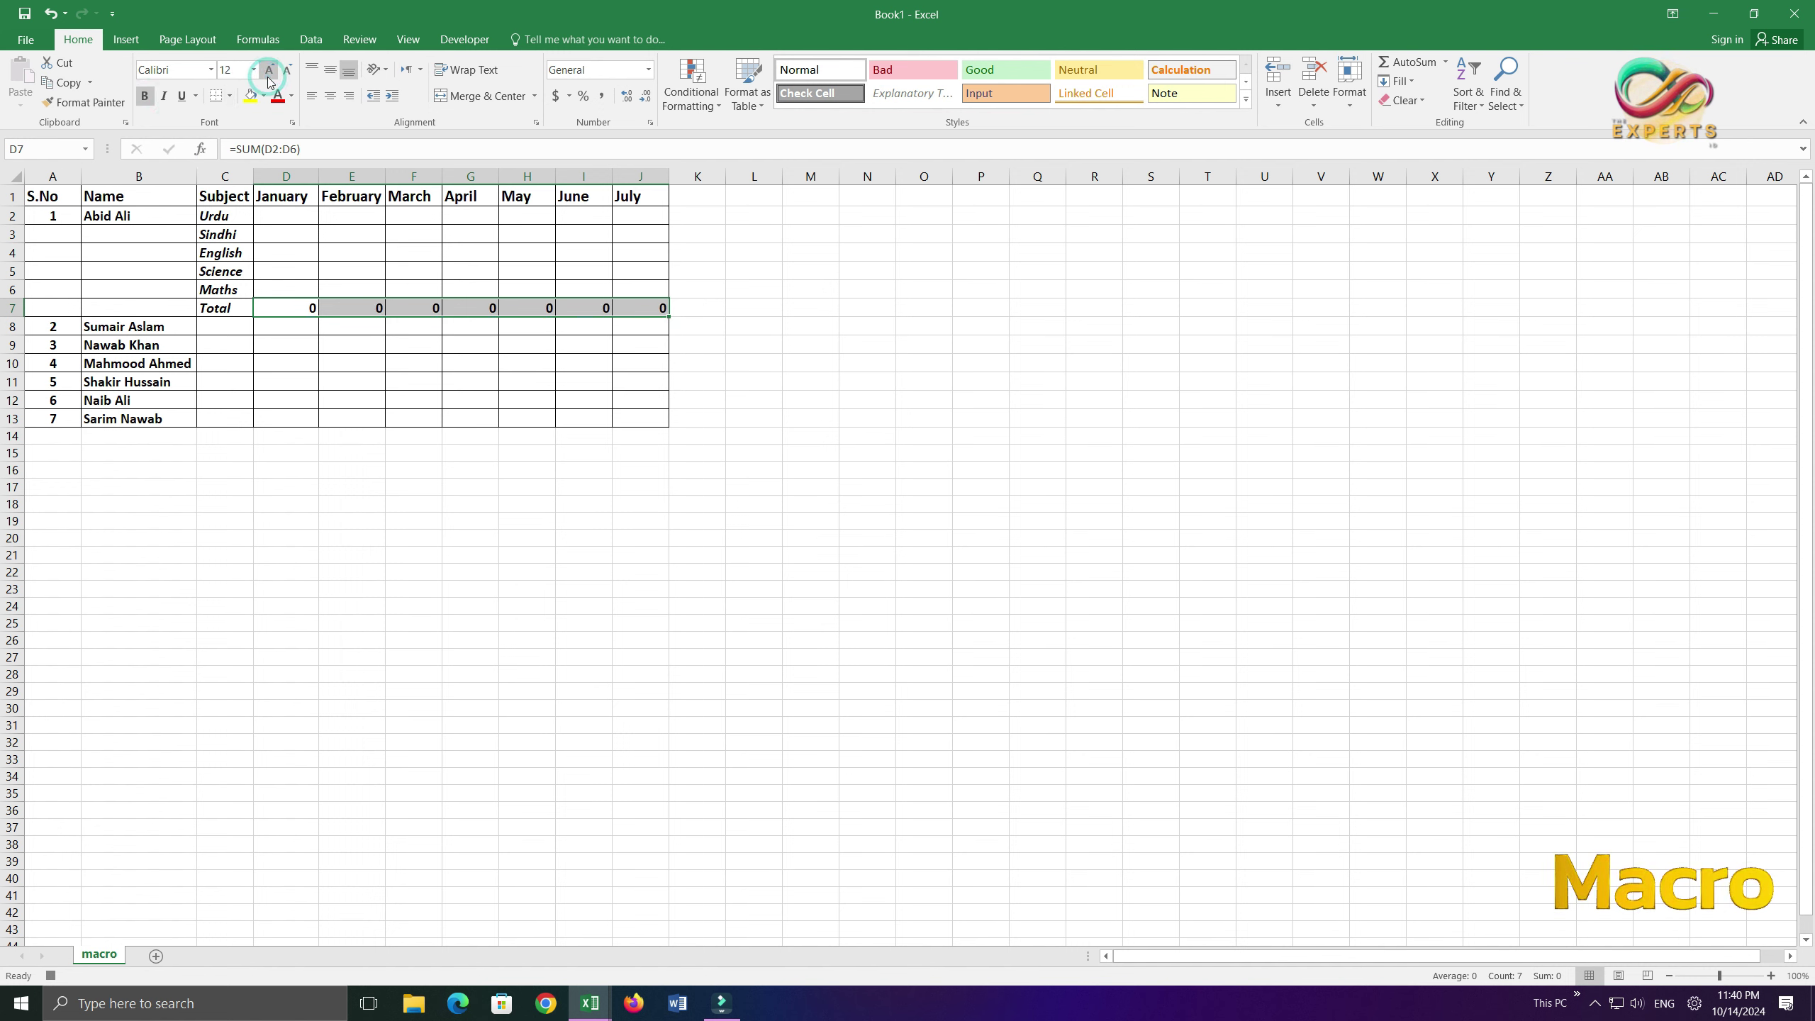
pyautogui.click(179, 363)
# Fill the Total row from C7 to J7 with the standard dark red colour.
pyautogui.moveTo(224, 306); pyautogui.dragTo(650, 309)
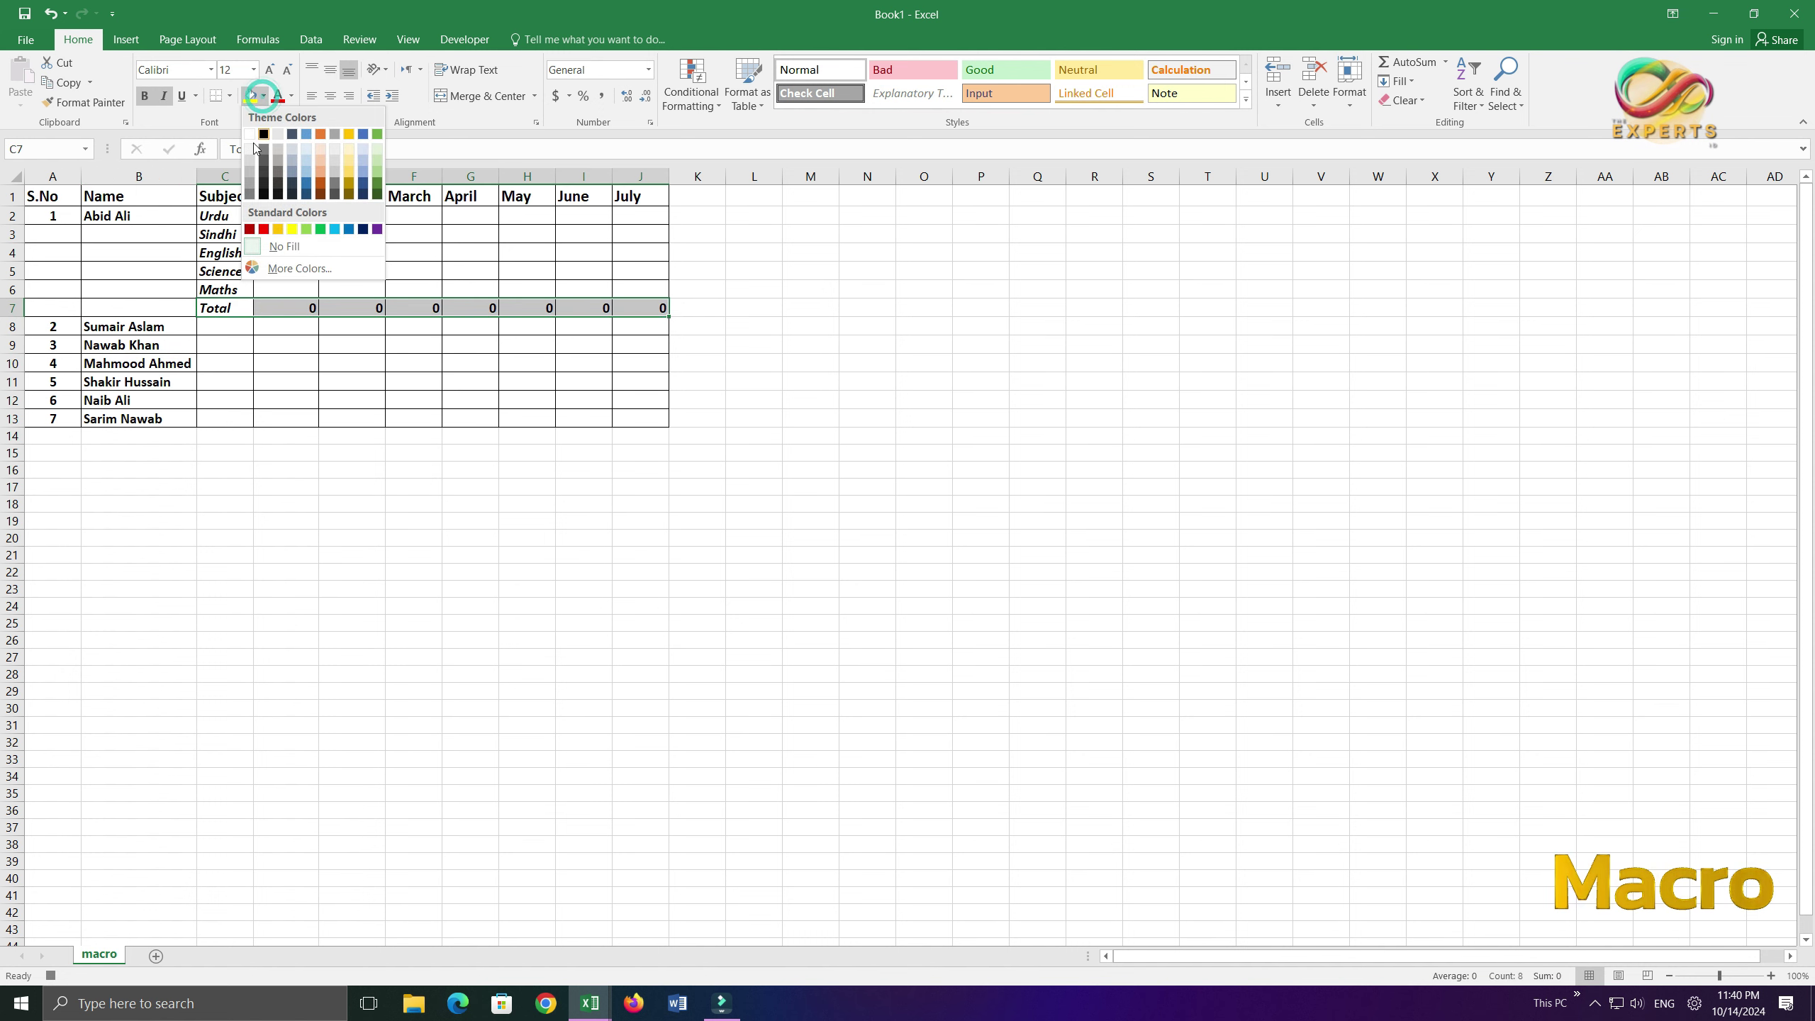
pyautogui.click(250, 229)
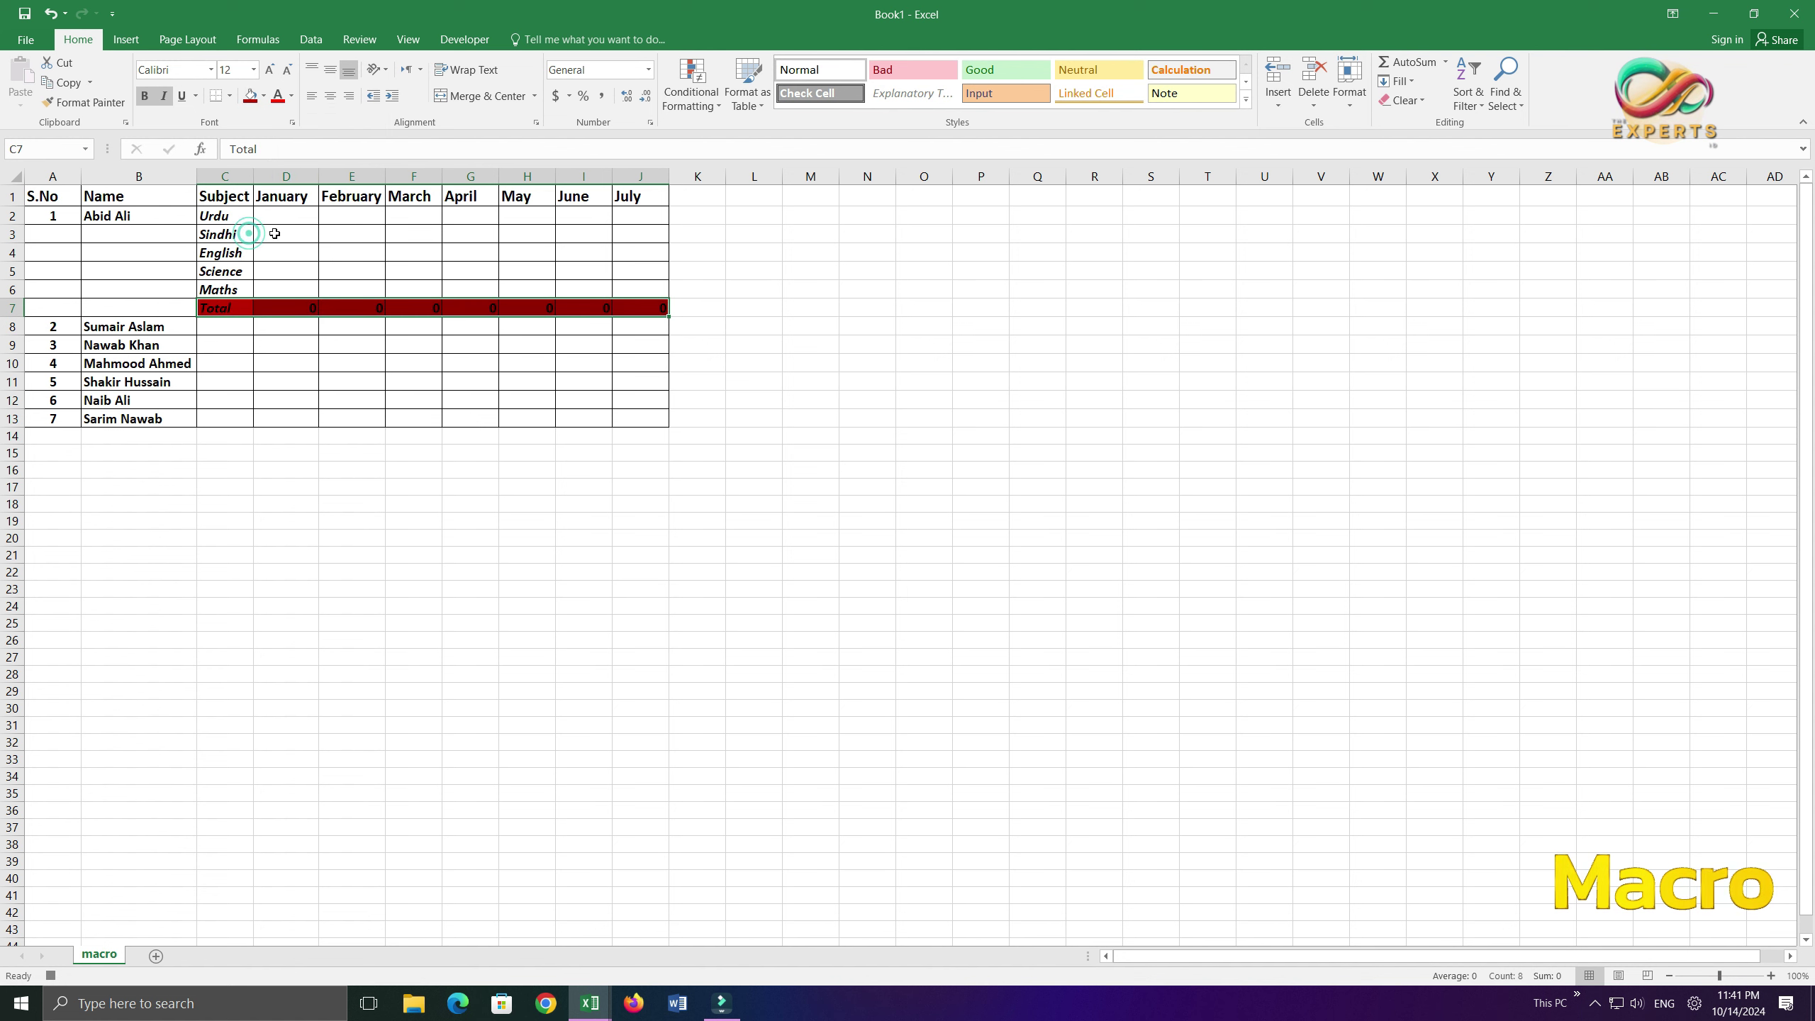
# Try a light green font colour on the Total row C7:J7.
pyautogui.click(290, 100)
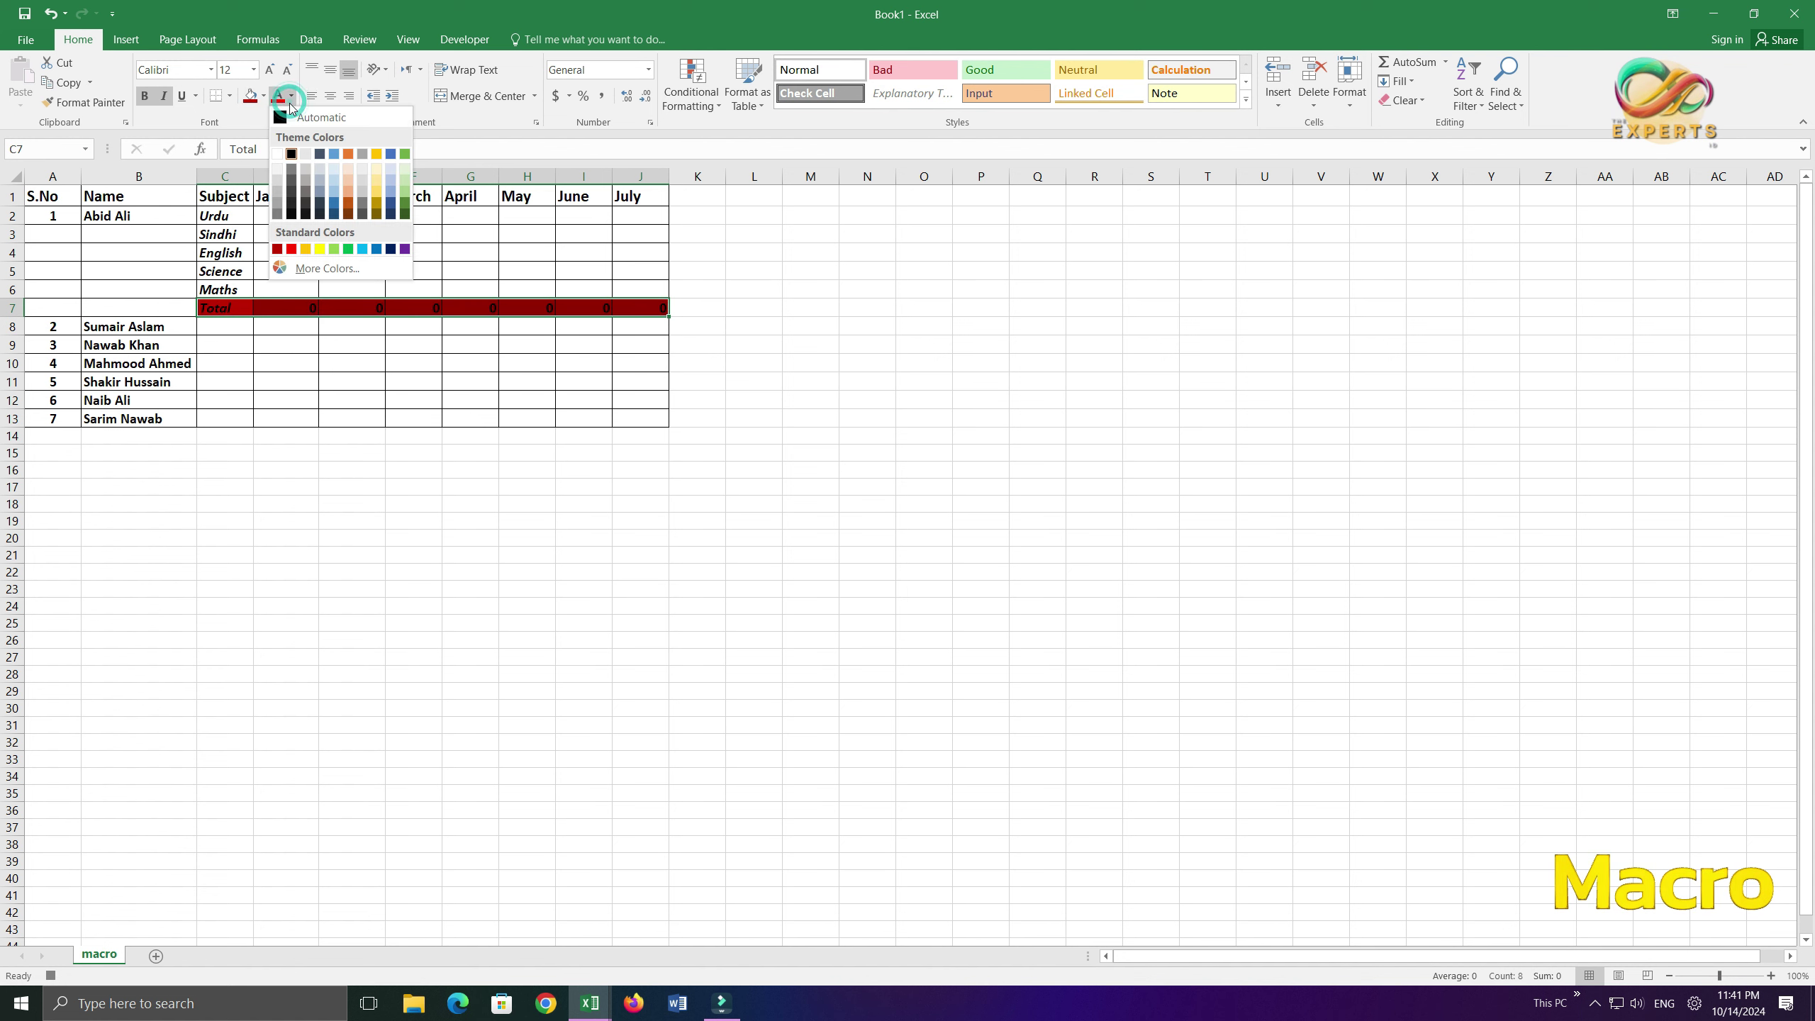
pyautogui.click(333, 250)
pyautogui.click(279, 349)
# Set the font colour of the Total row C7:J7 to white.
pyautogui.moveTo(231, 308); pyautogui.dragTo(639, 310)
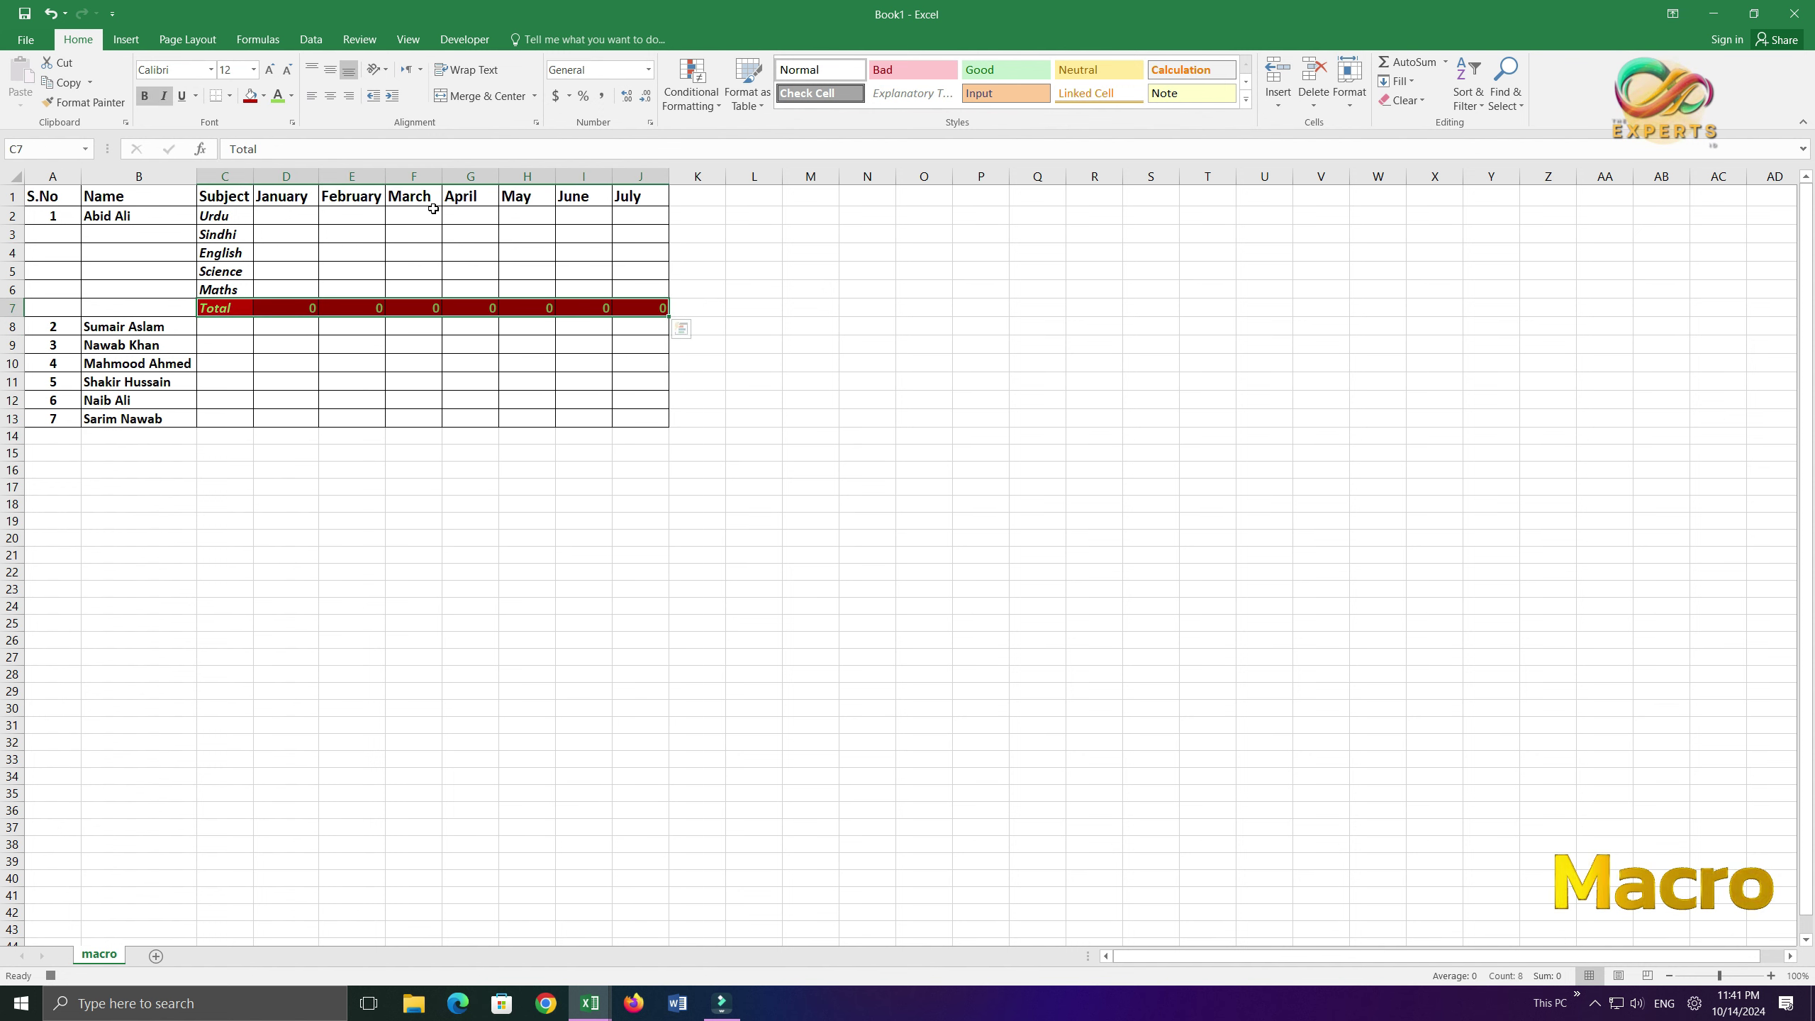
pyautogui.click(292, 97)
pyautogui.click(278, 153)
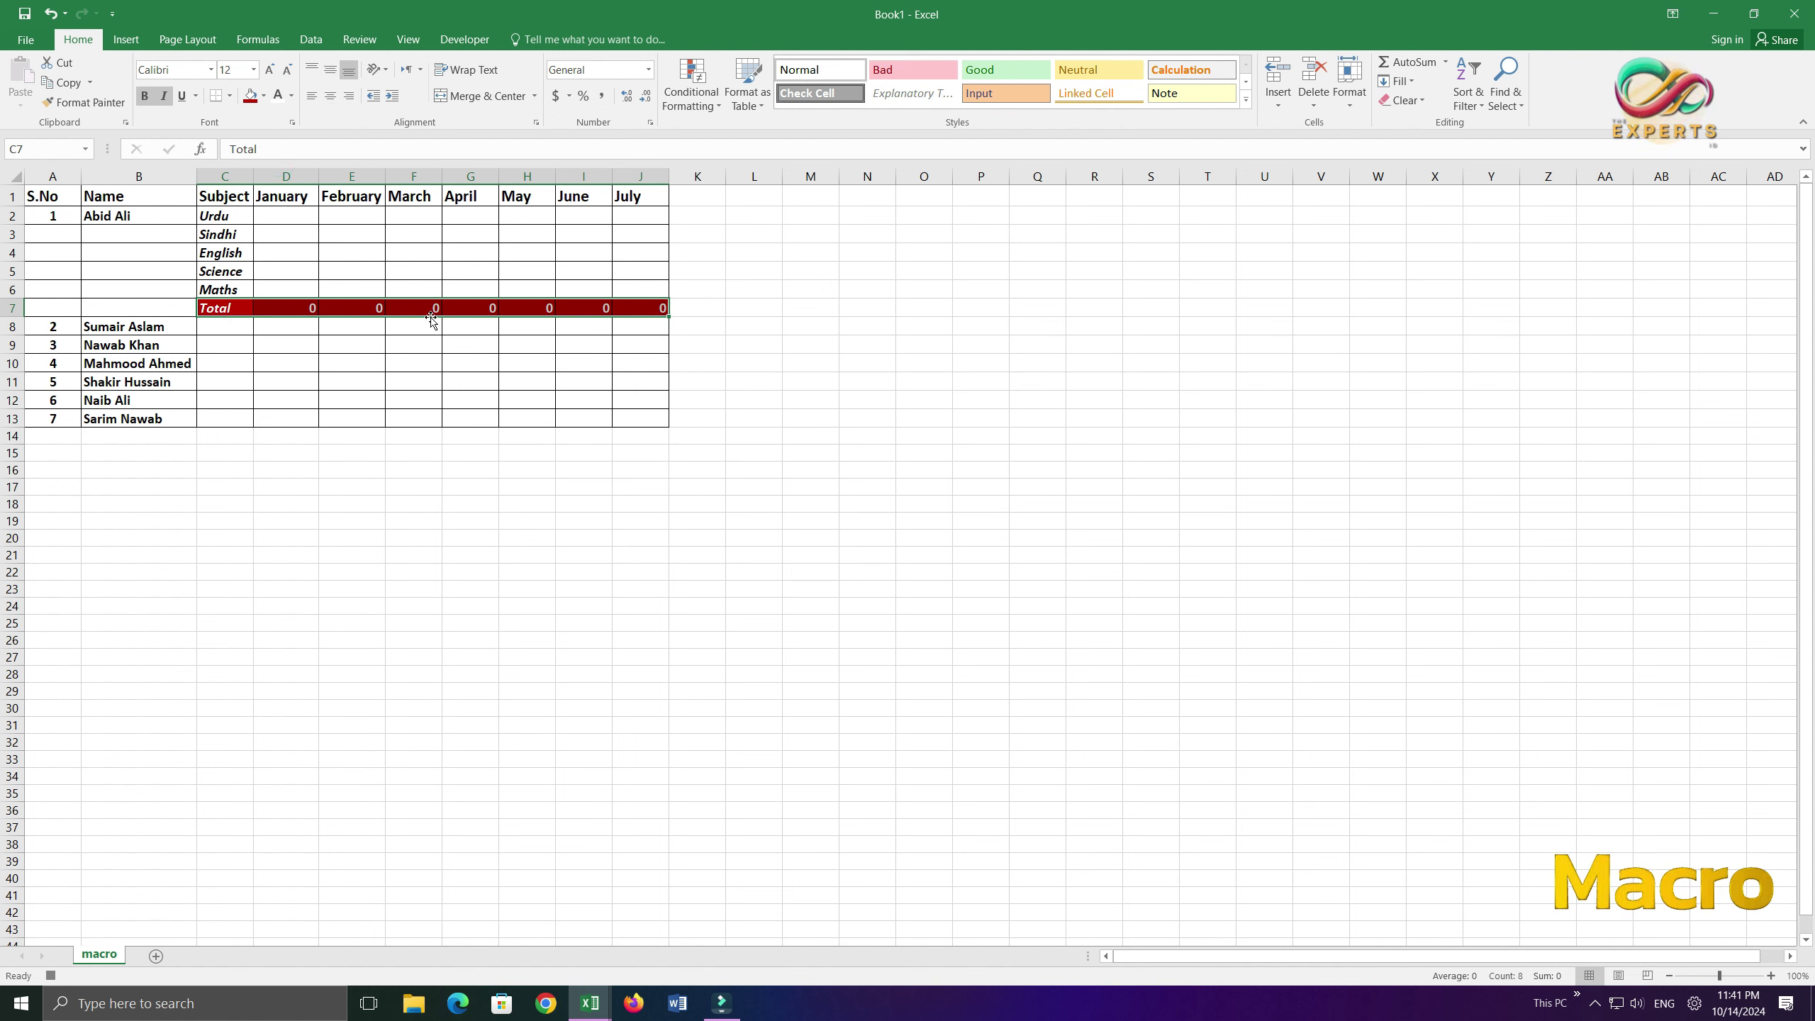
# Change the fill of the Total row C7:J7 to the standard orange colour.
pyautogui.click(264, 96)
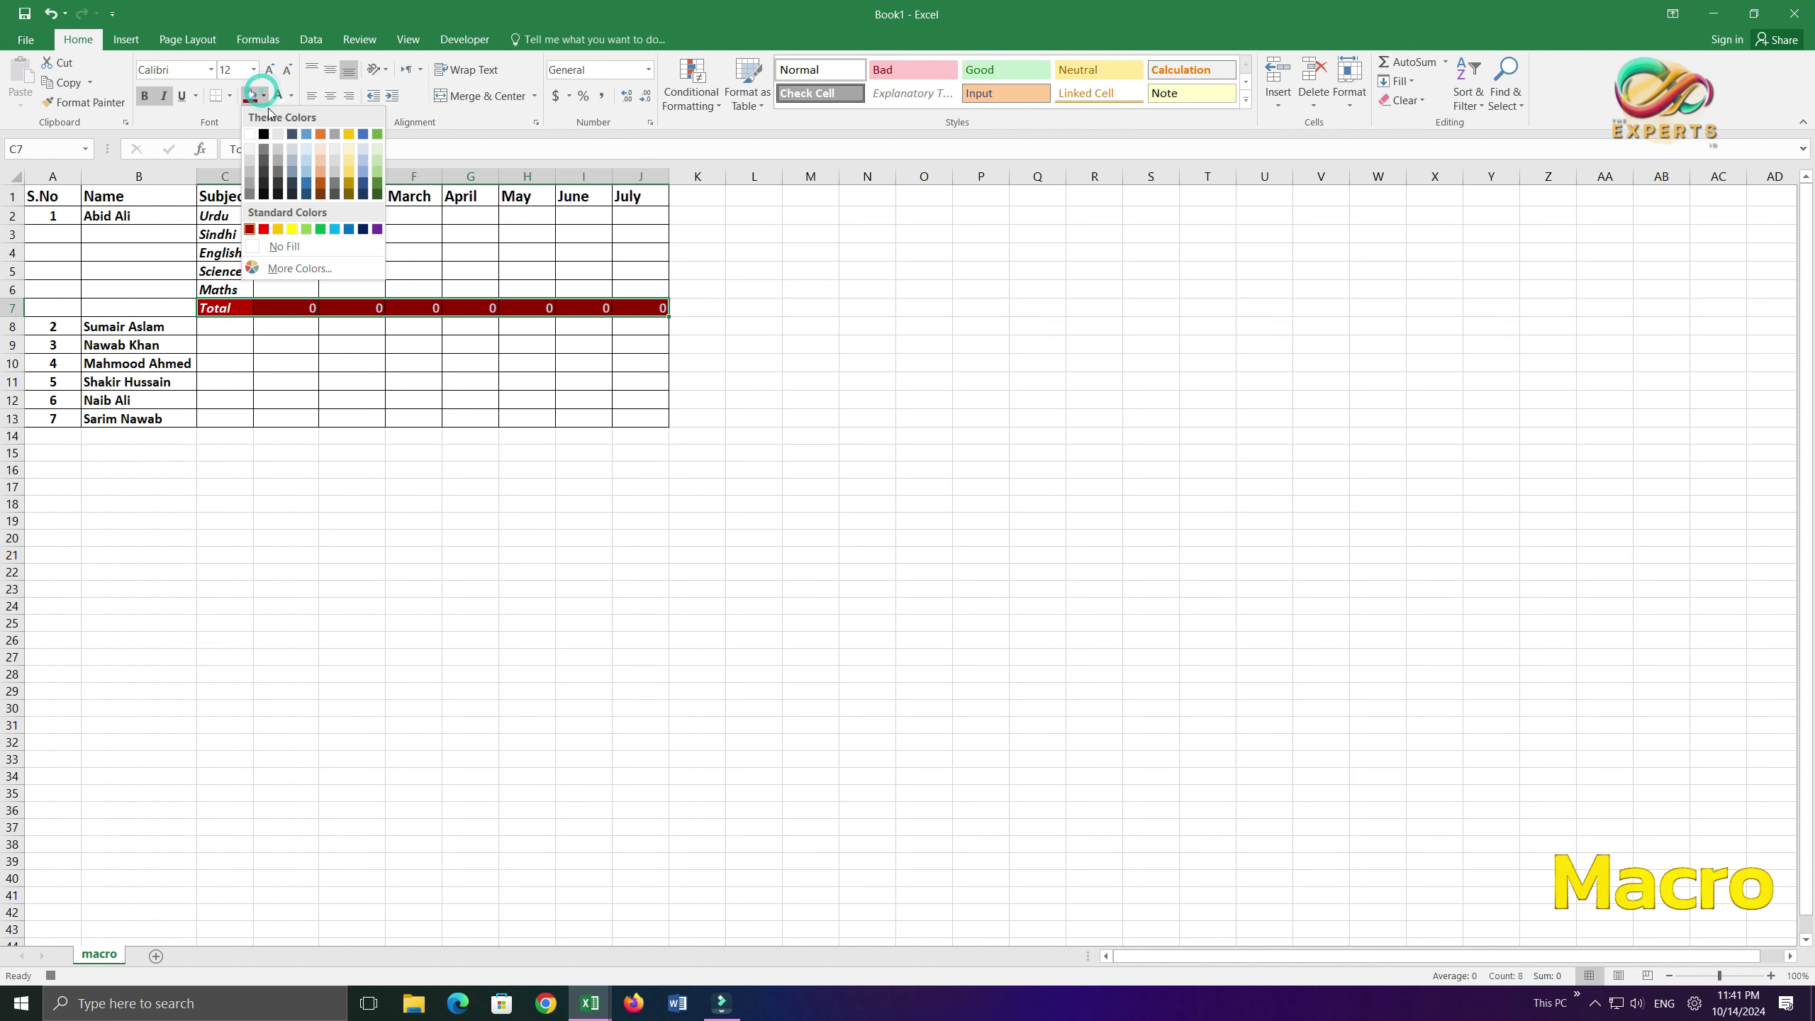
pyautogui.click(278, 229)
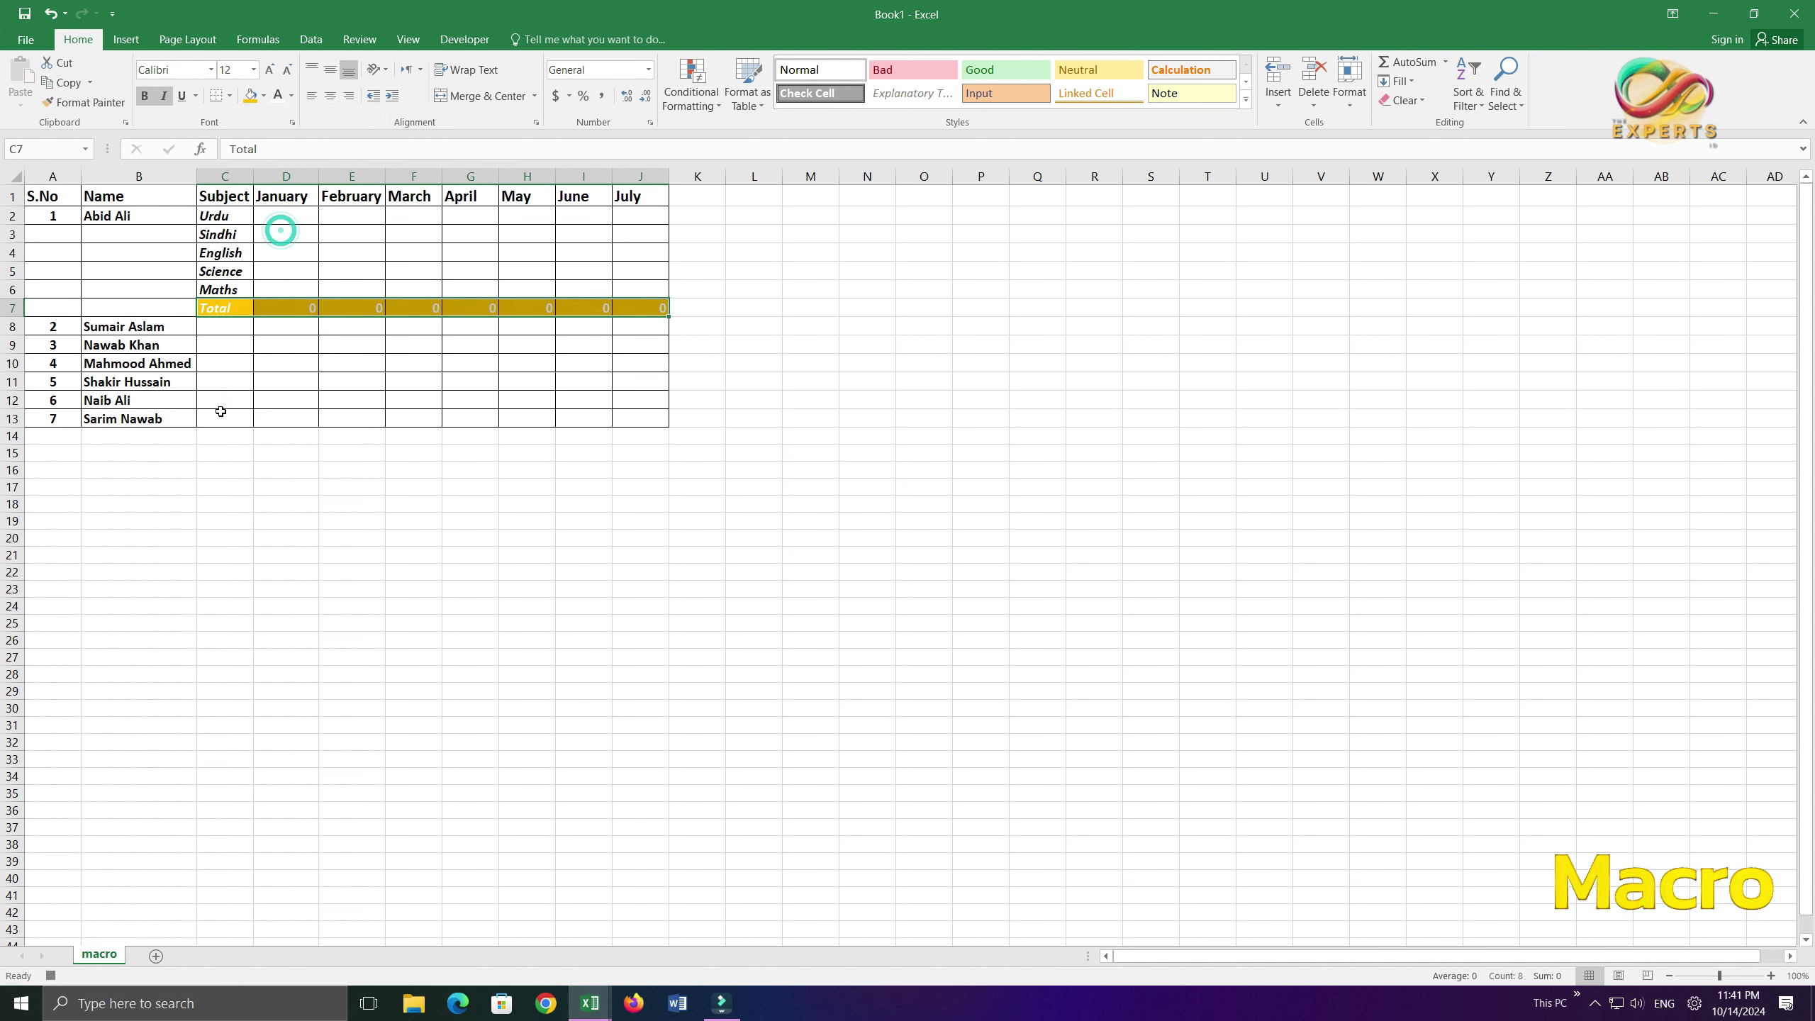
pyautogui.click(215, 470)
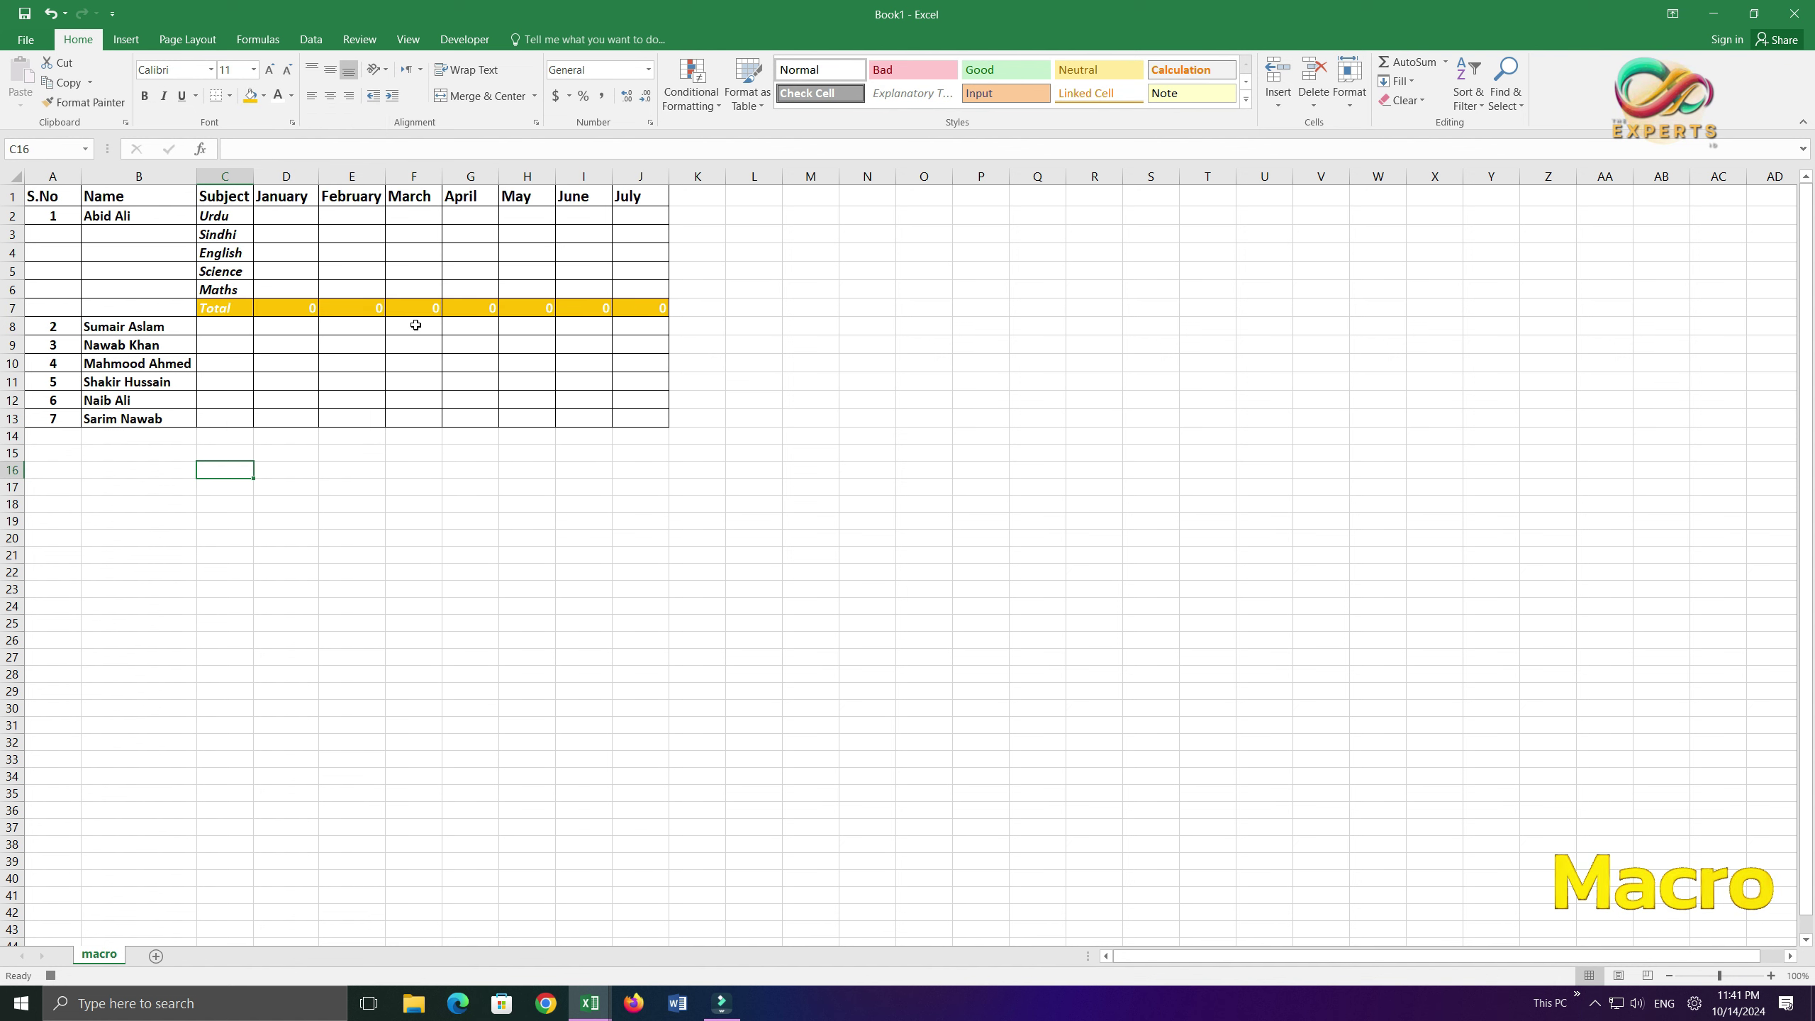
# Finish the macro recording with cell A8 selected, and turn off relative references.
pyautogui.click(65, 327)
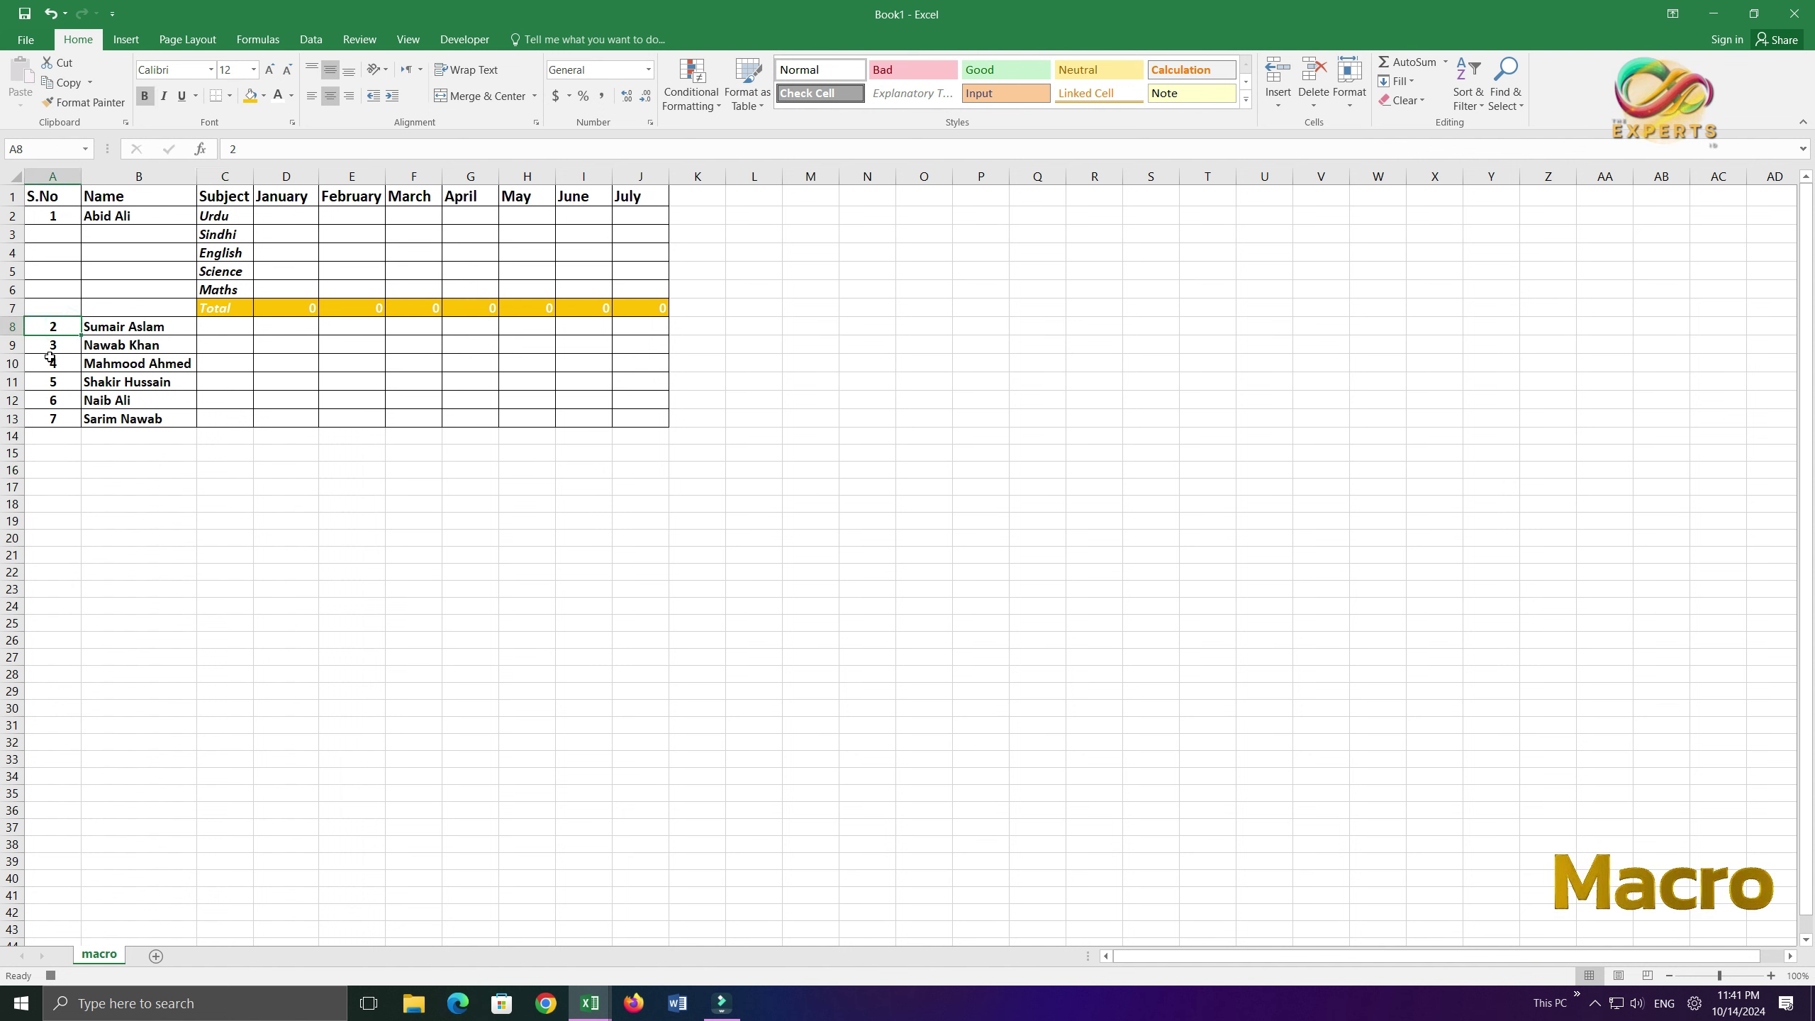
pyautogui.click(464, 39)
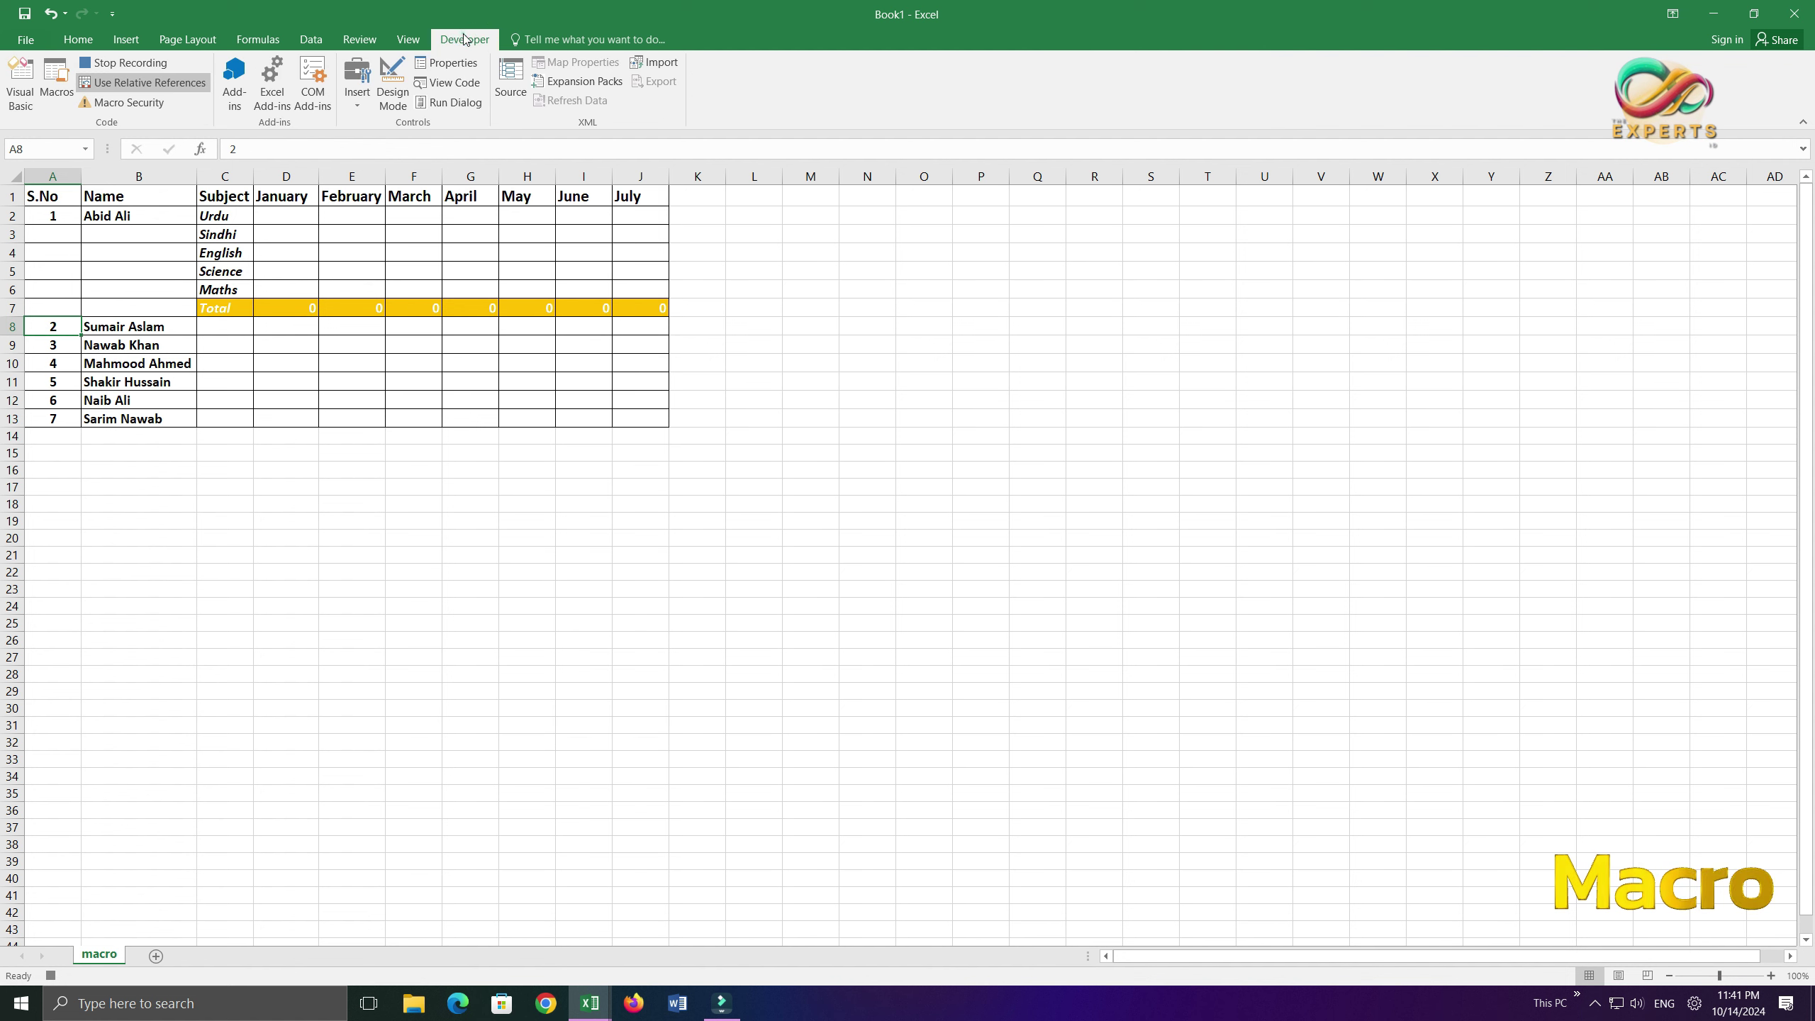
pyautogui.click(127, 63)
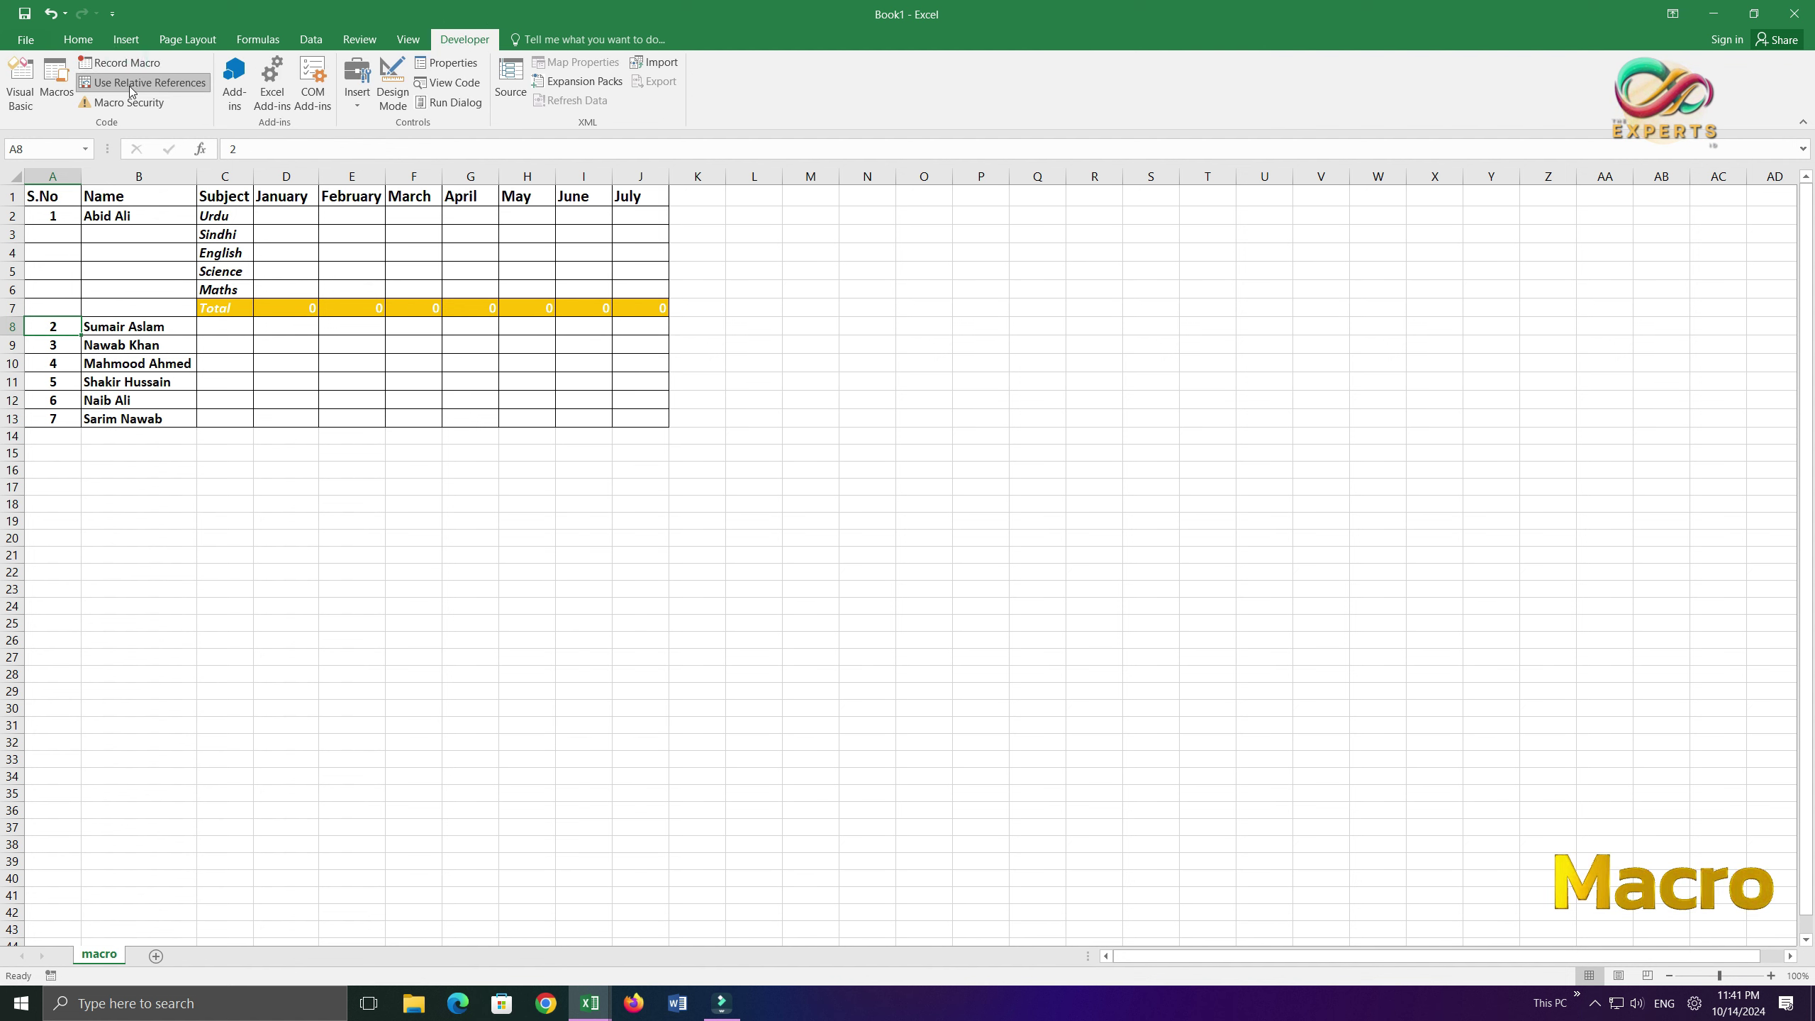
pyautogui.click(131, 86)
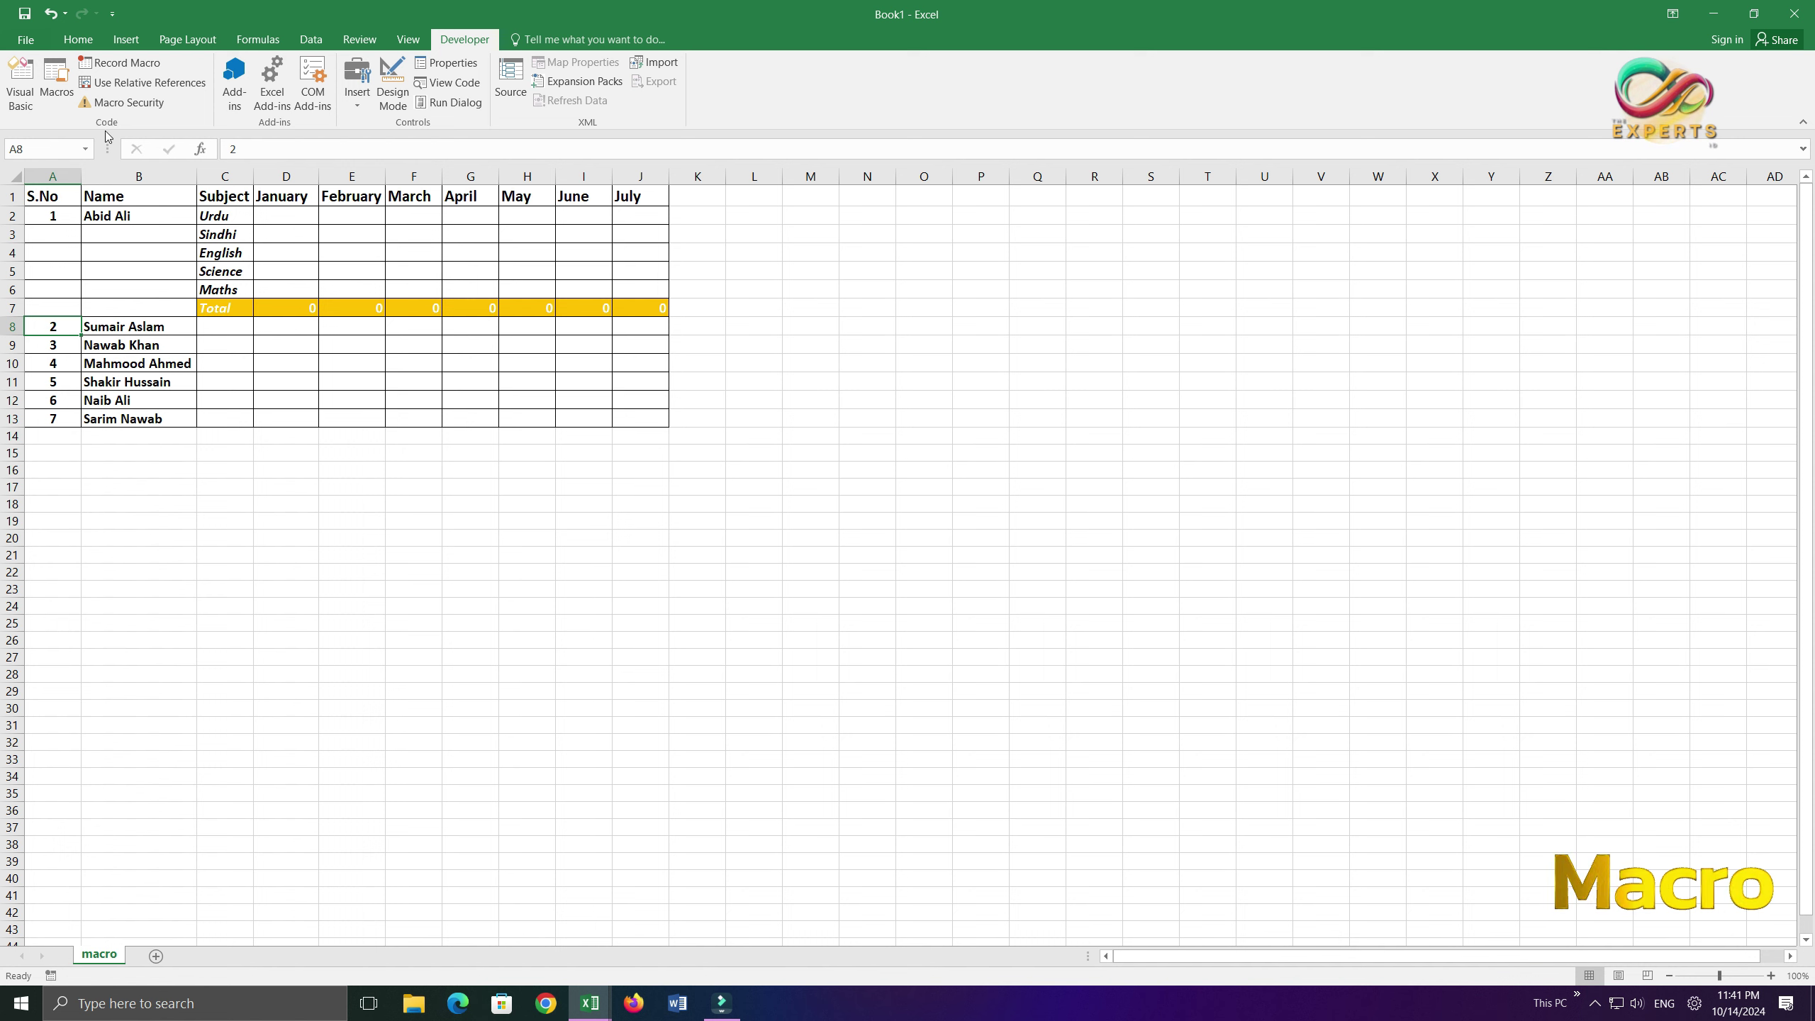
# Run Macro1 once for each student record from S.No 2 to 6, starting at cell A8.
pyautogui.click(57, 82)
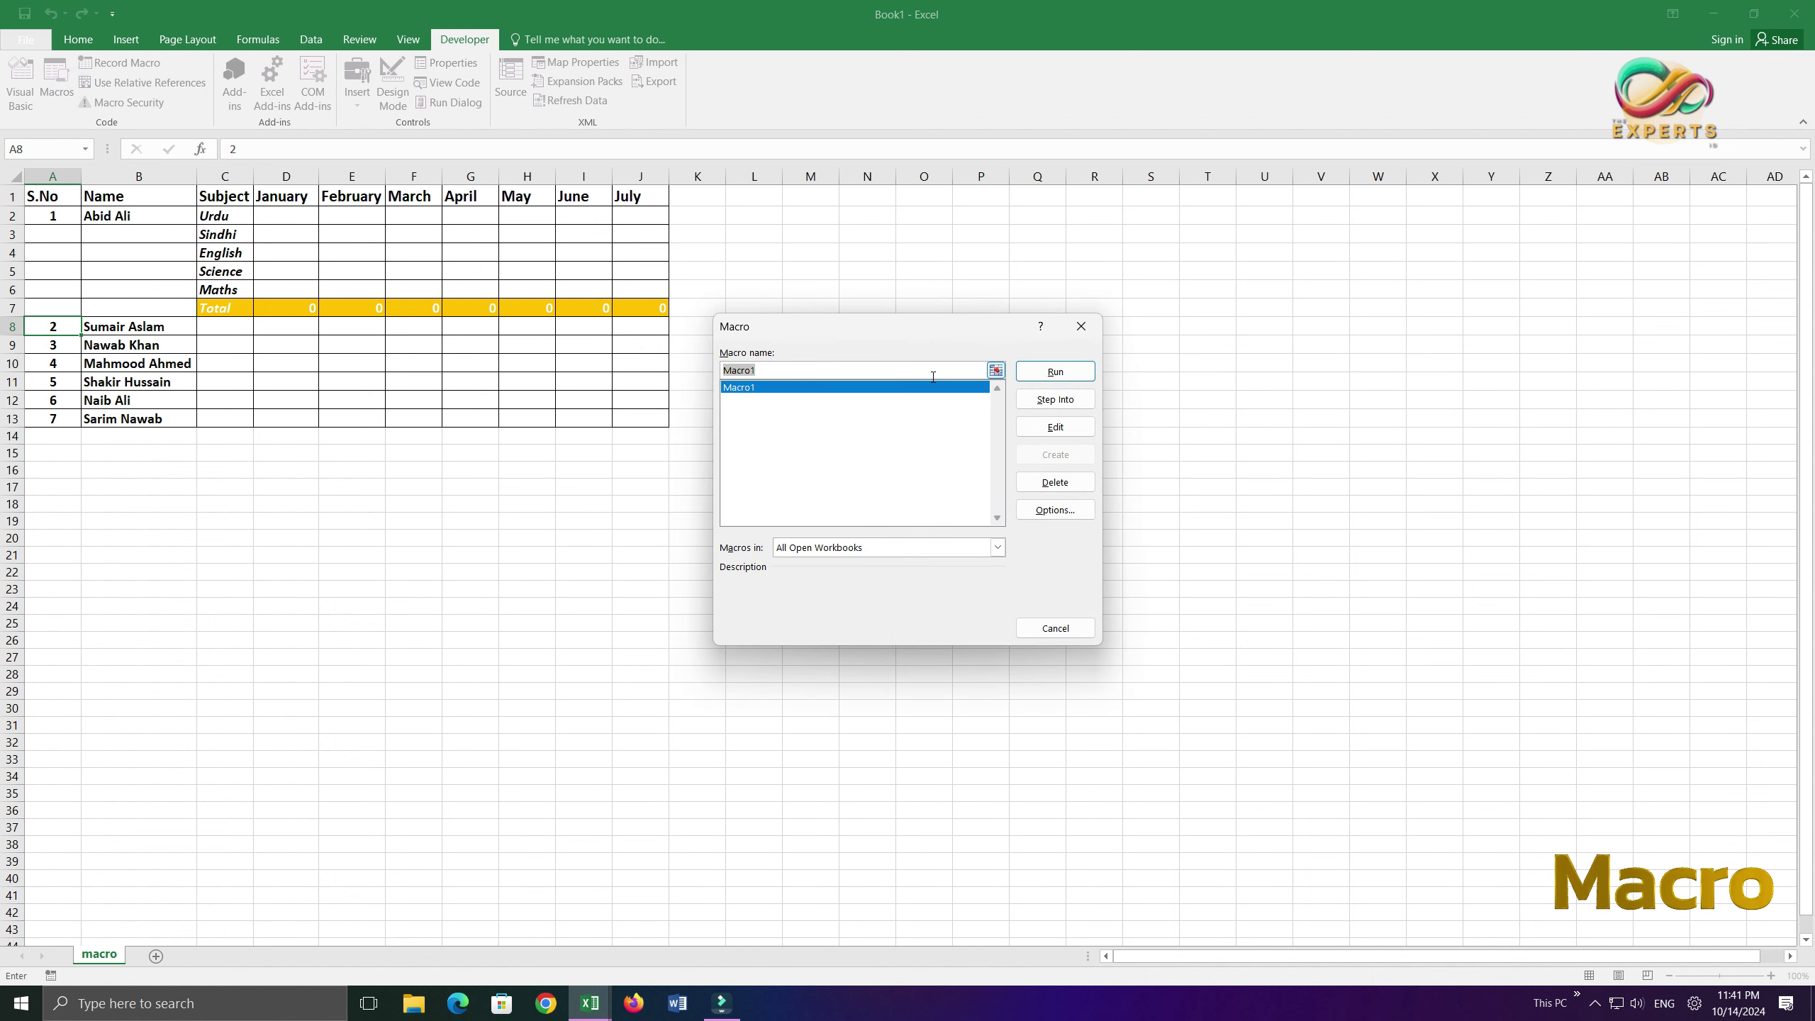
pyautogui.click(1057, 370)
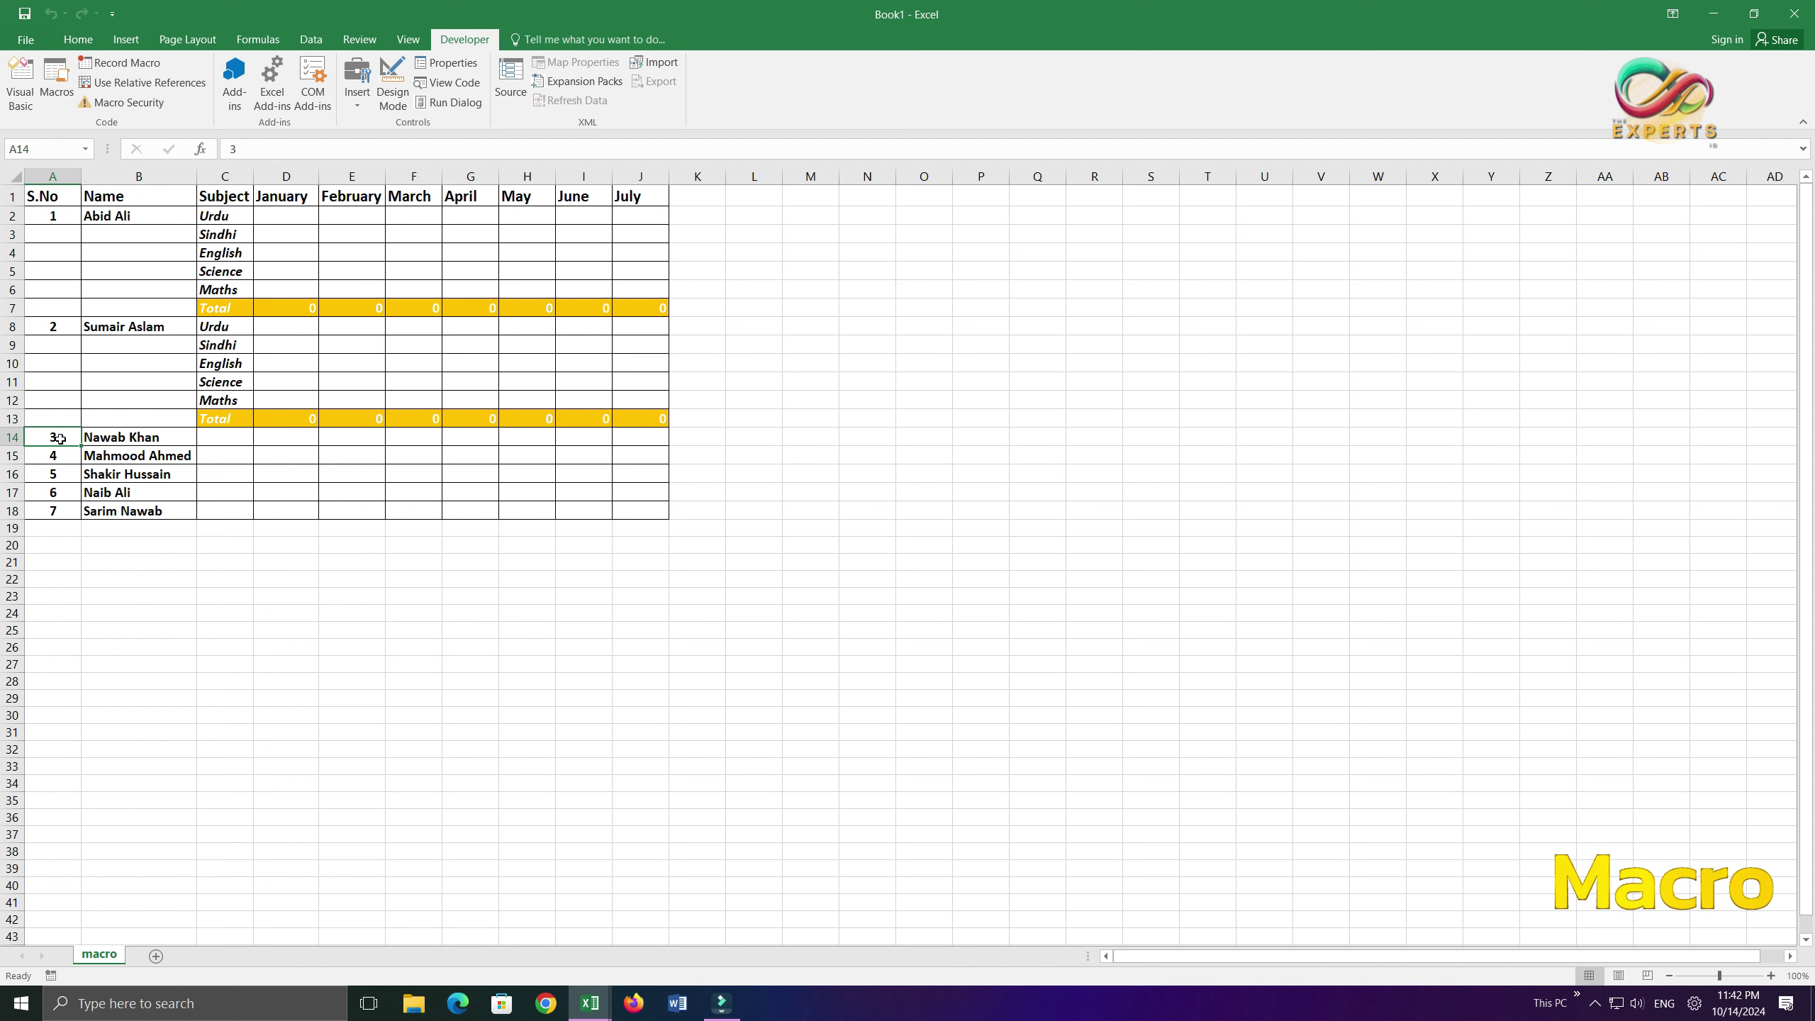
pyautogui.hotkey('ctrl', 'm')
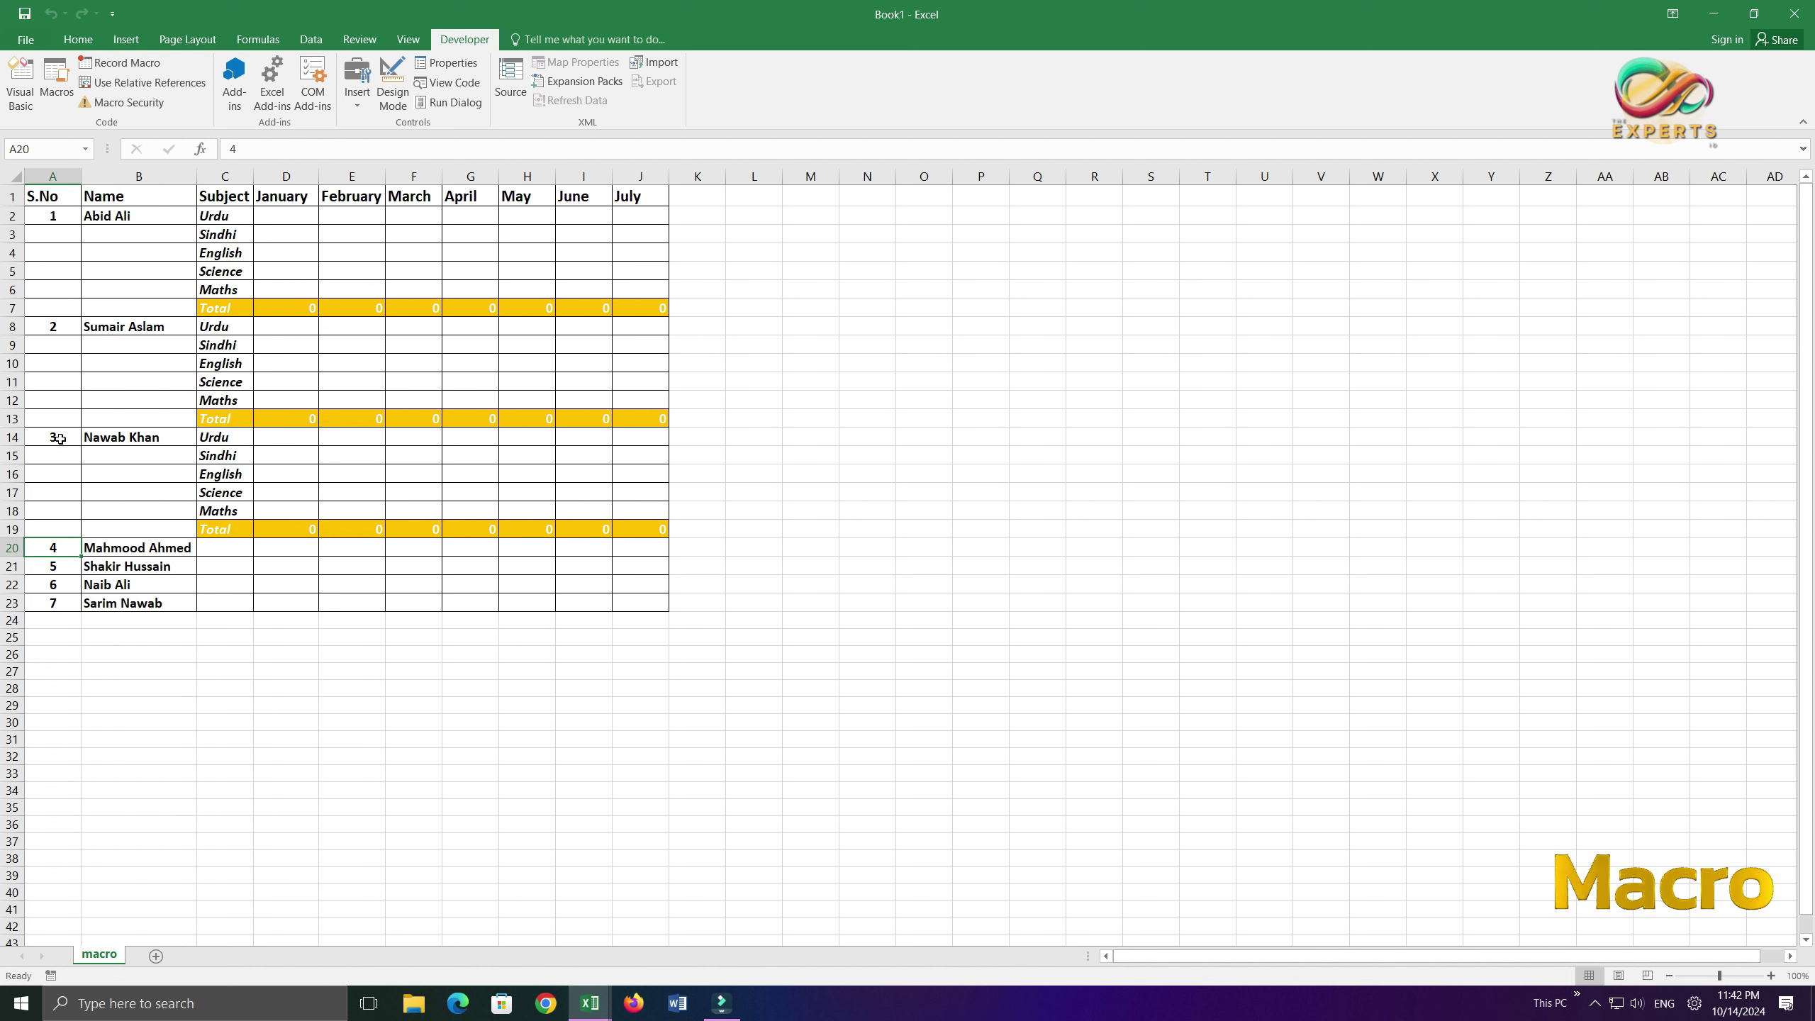
pyautogui.hotkey('ctrl', 'm')
pyautogui.hotkey('ctrl', 'm')
pyautogui.hotkey('ctrl', 'm')
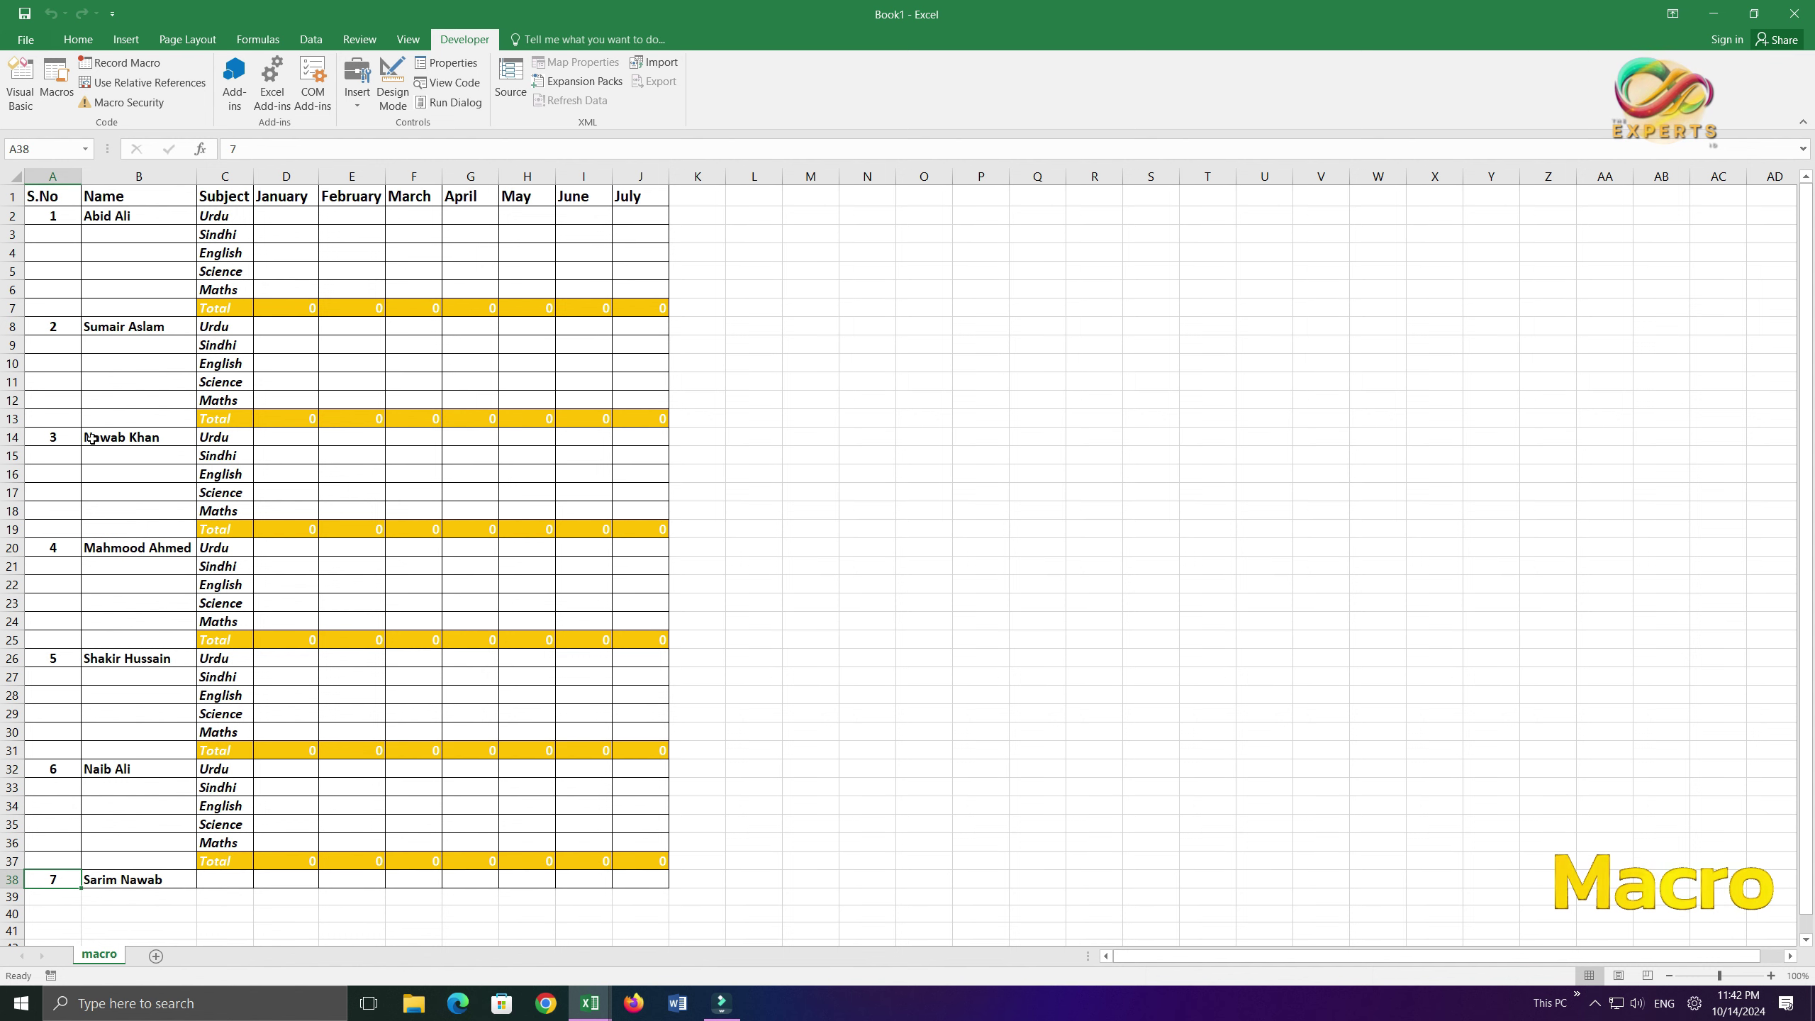
pyautogui.scroll(-3, 355, 549)
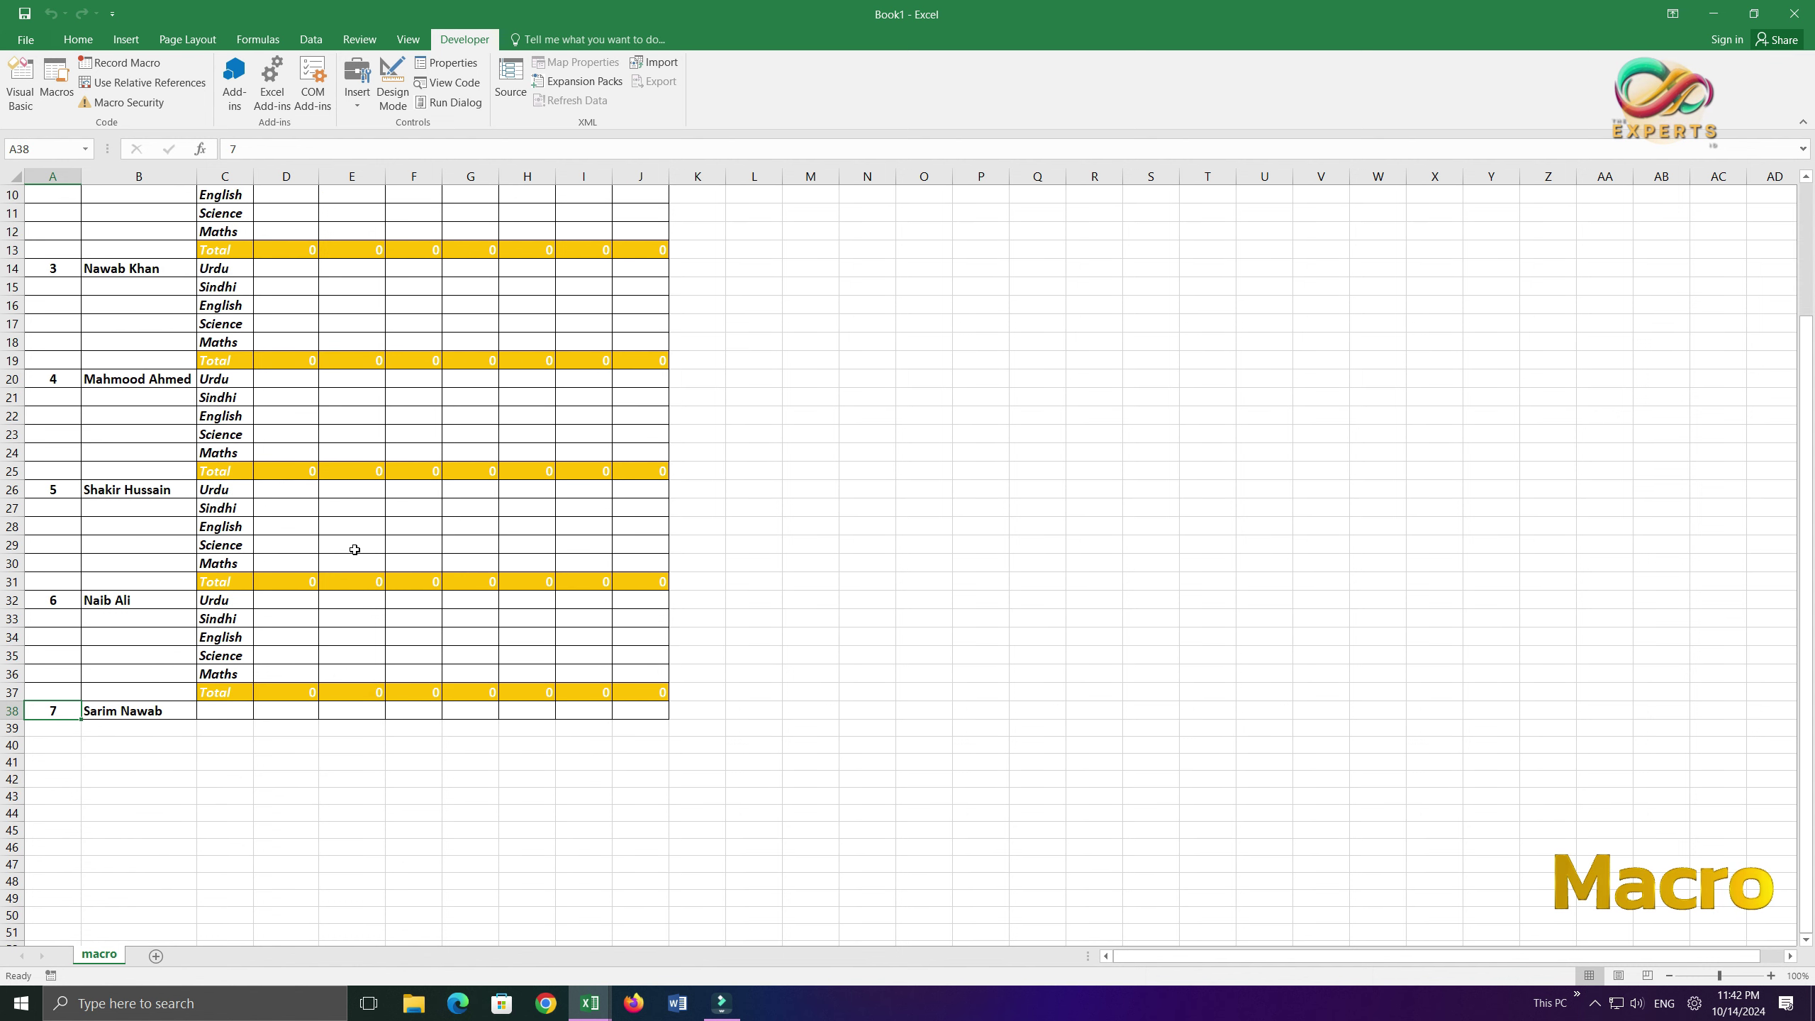
pyautogui.scroll(3, 355, 549)
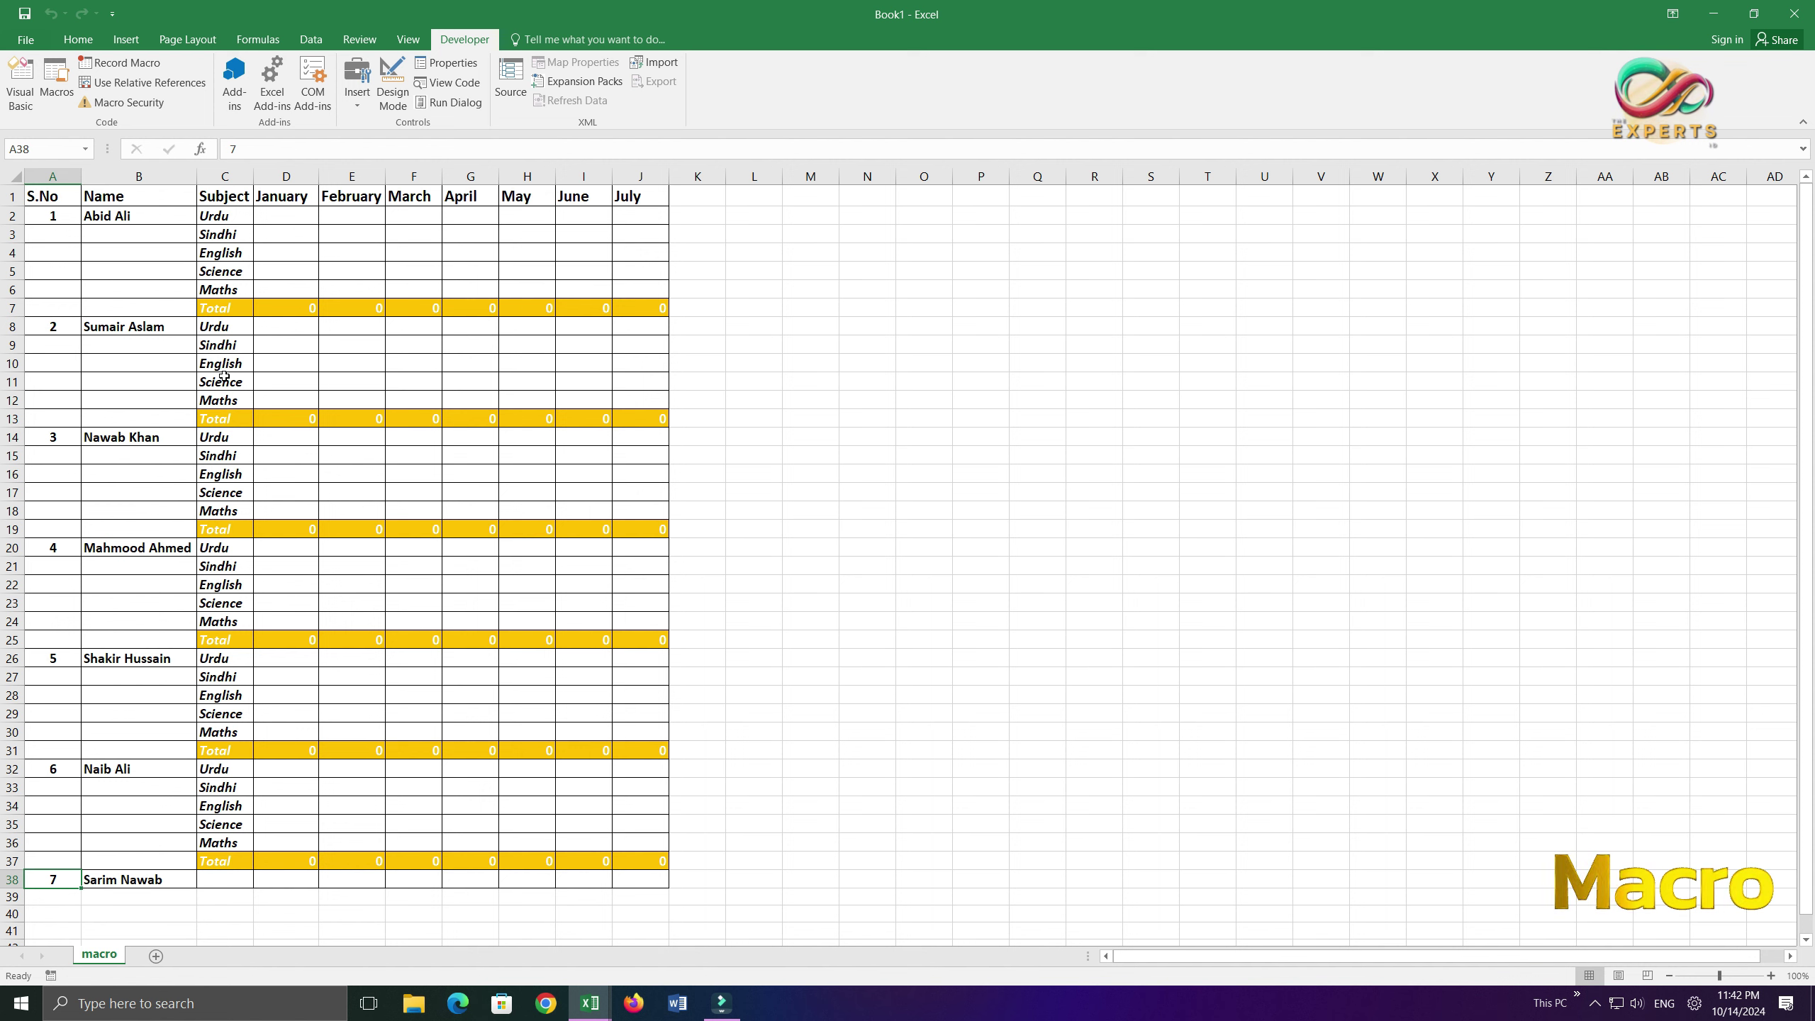
# Enter the January marks 25, 36, 45, 52 and 36 for student 1 in D2:D6.
pyautogui.click(297, 210)
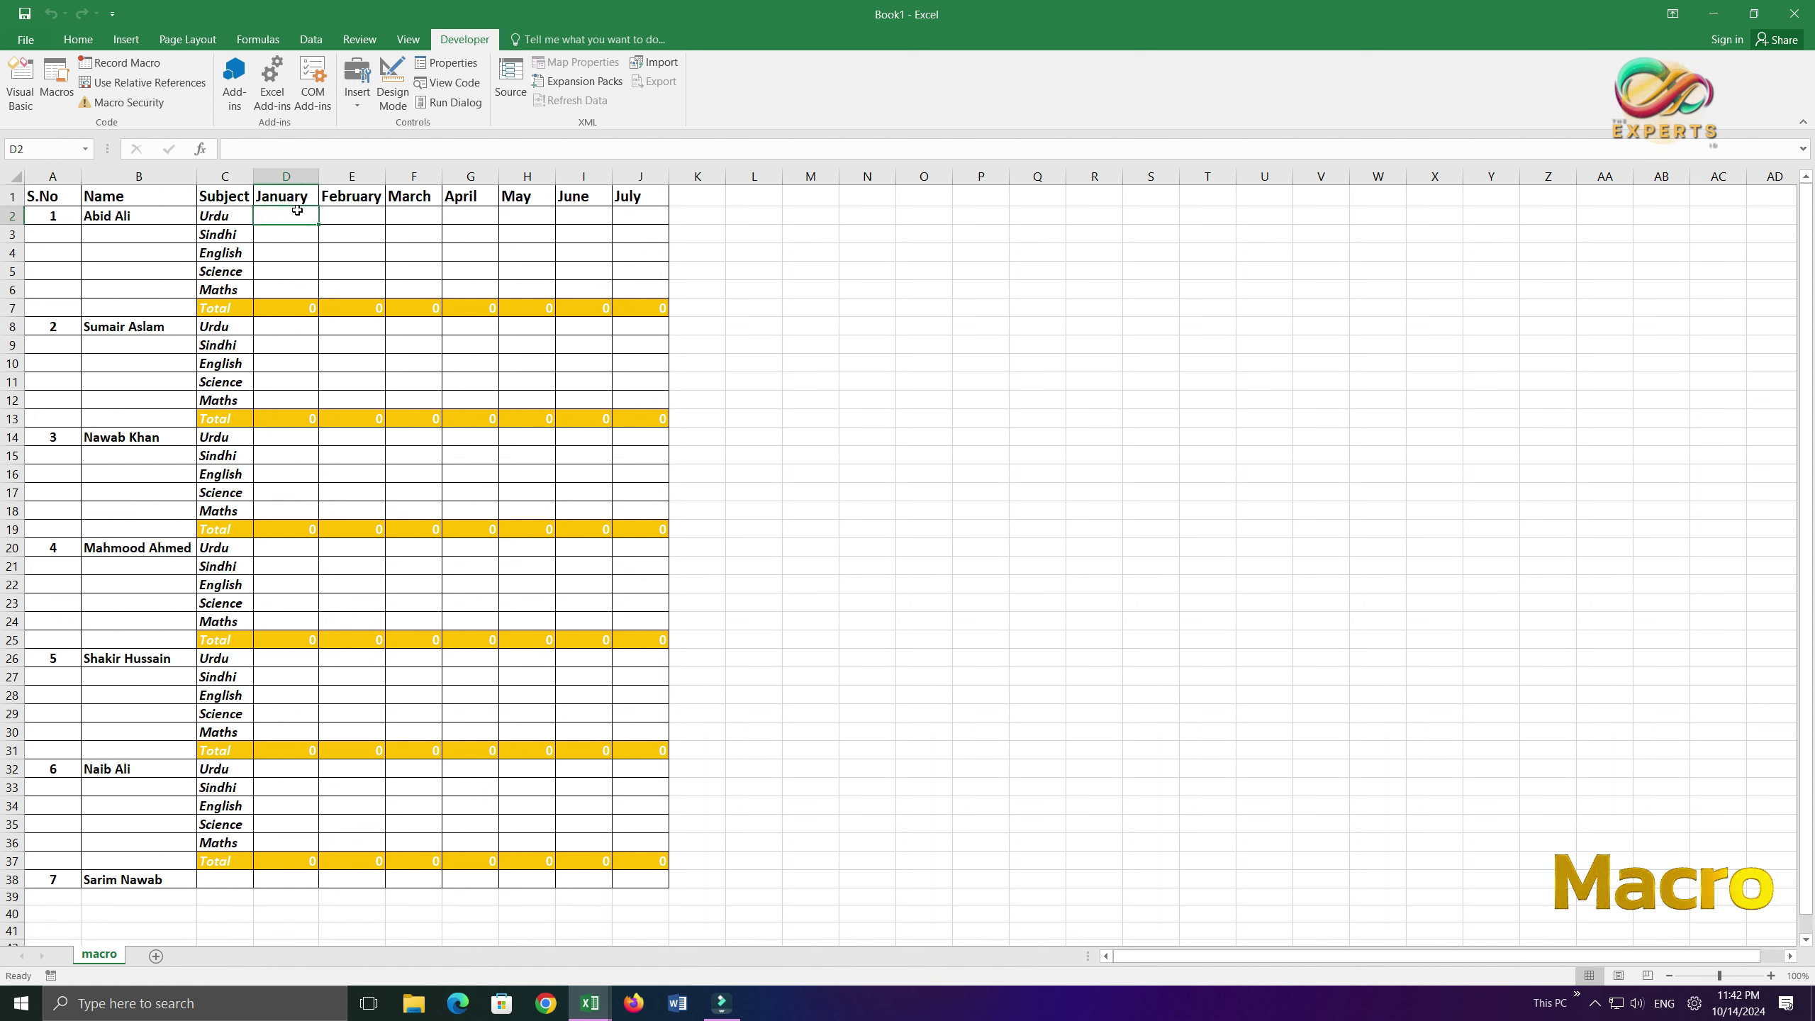
pyautogui.write('25')
pyautogui.press('Return')
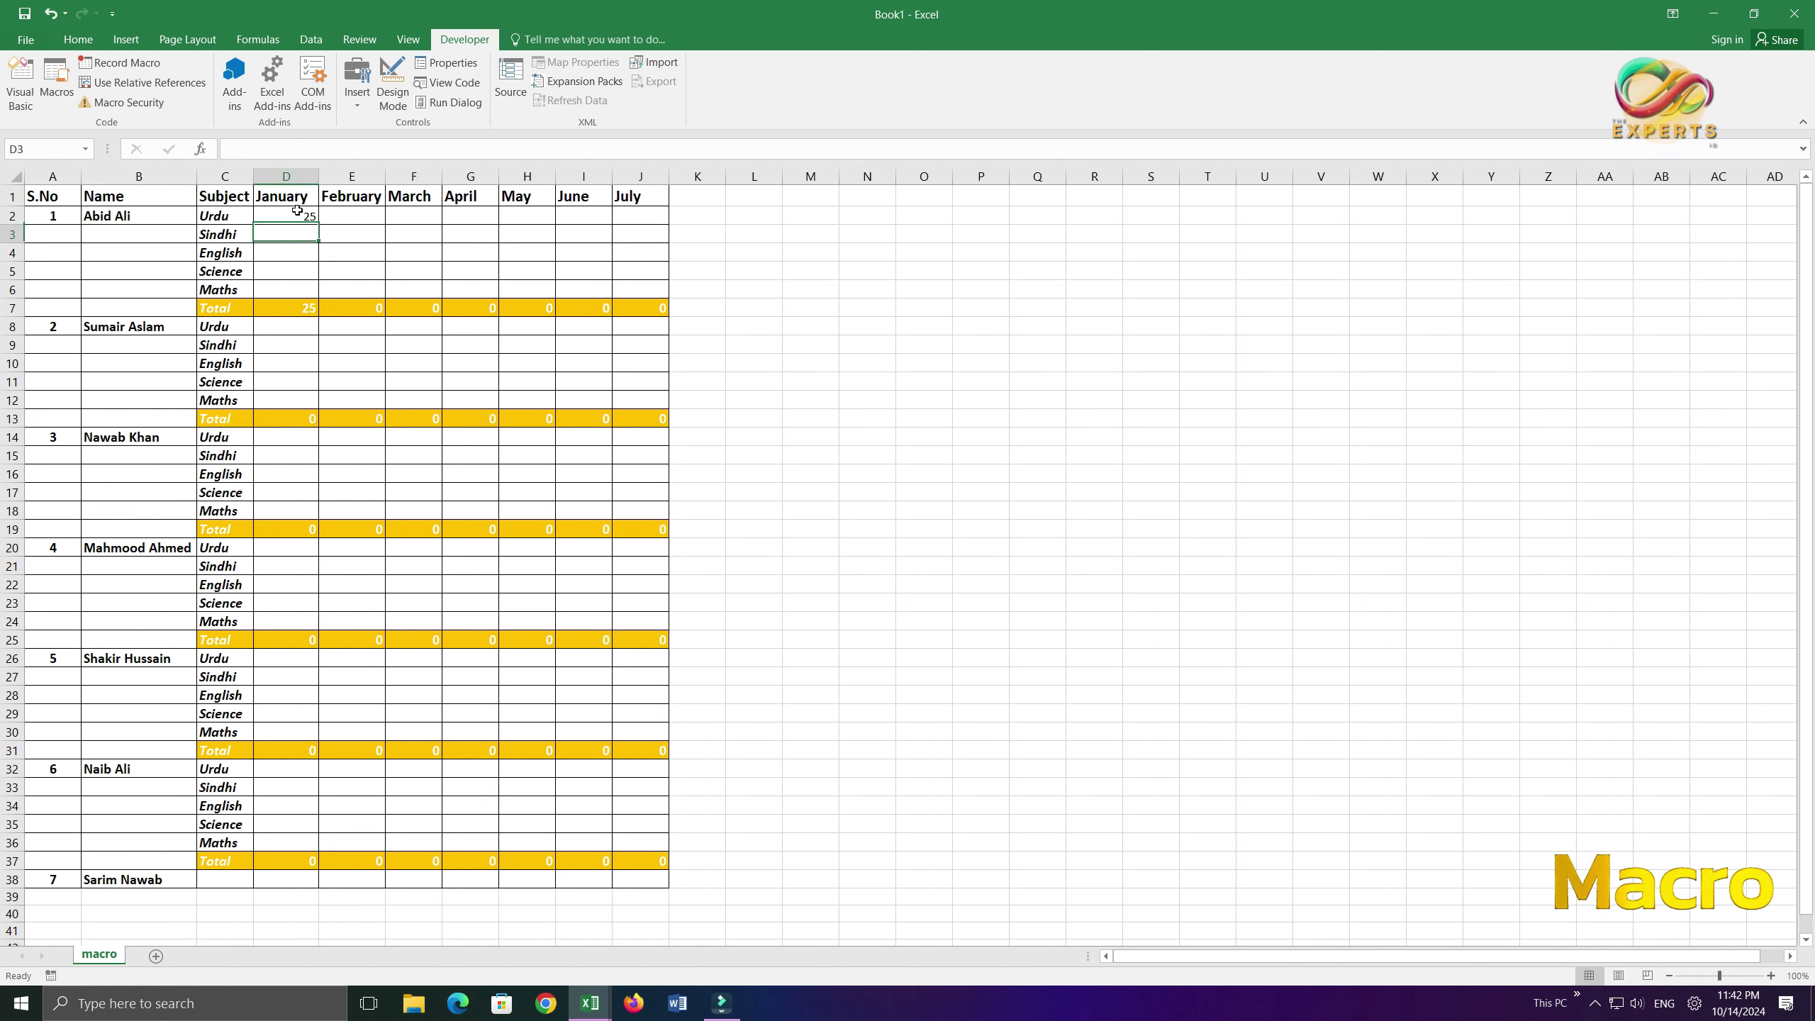
pyautogui.write('36')
pyautogui.press('Return')
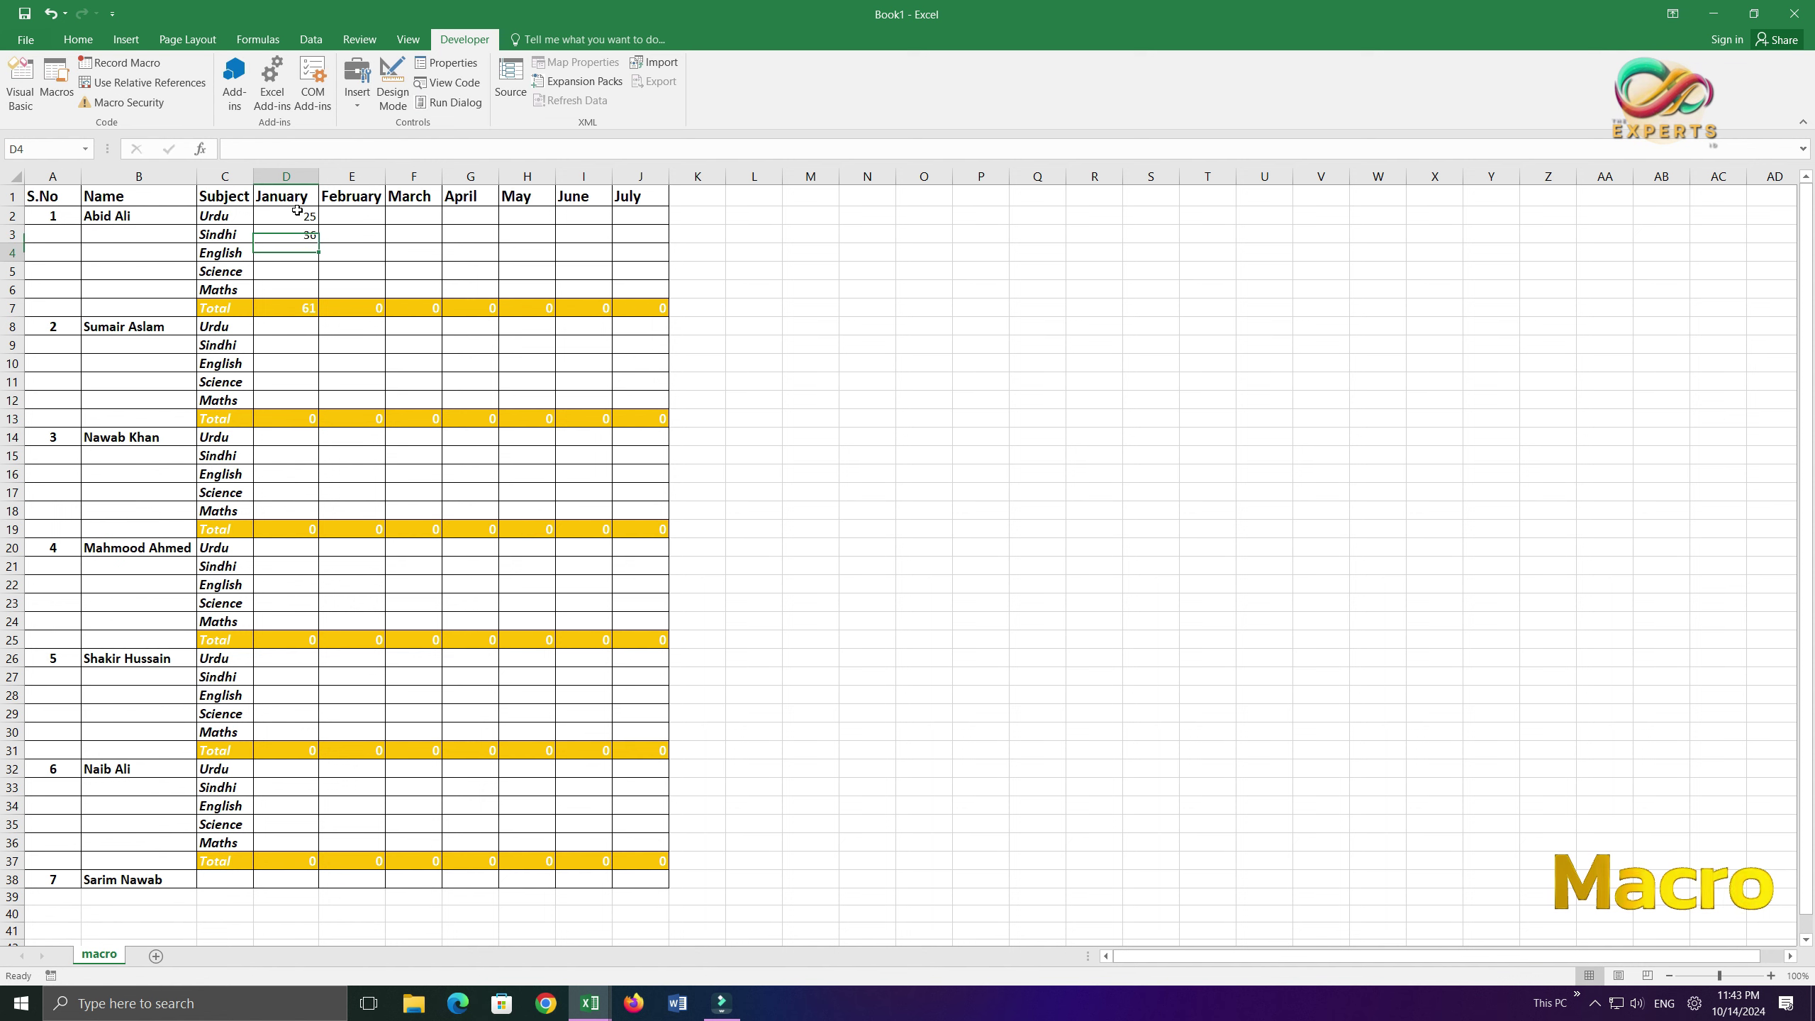
pyautogui.write('45')
pyautogui.press('Return')
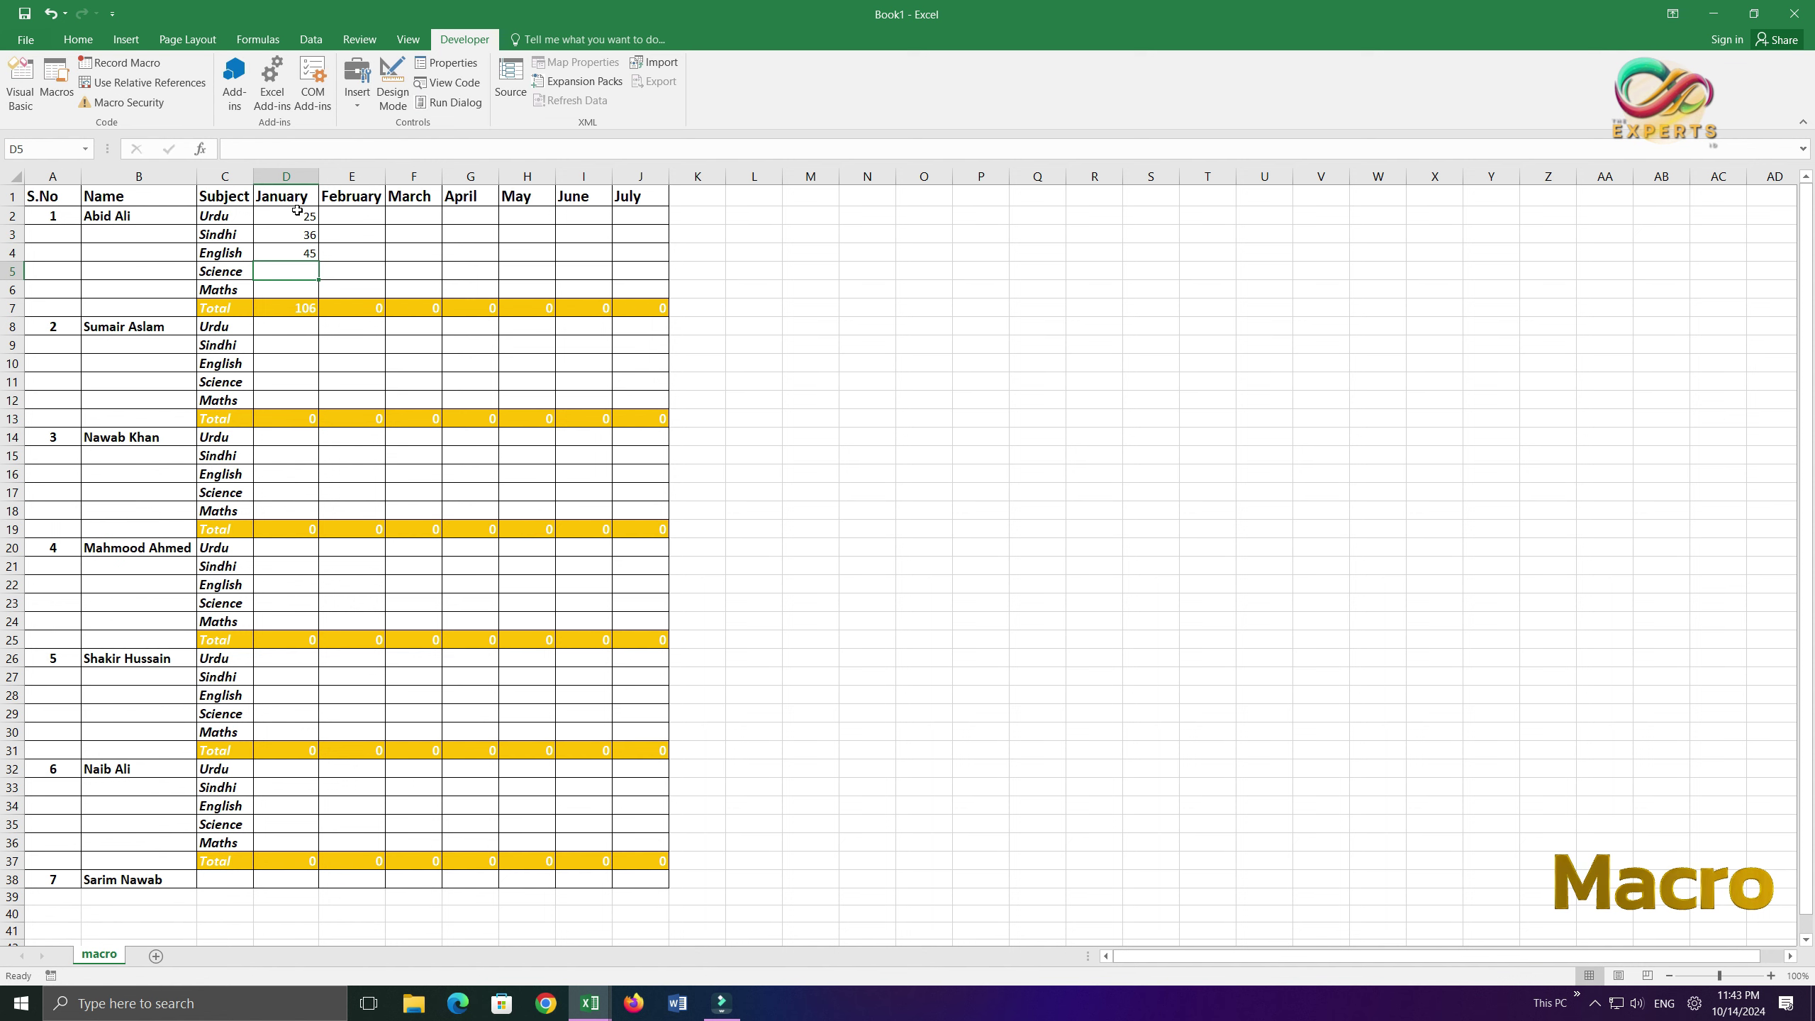
pyautogui.write('52')
pyautogui.press('Return')
pyautogui.write('36')
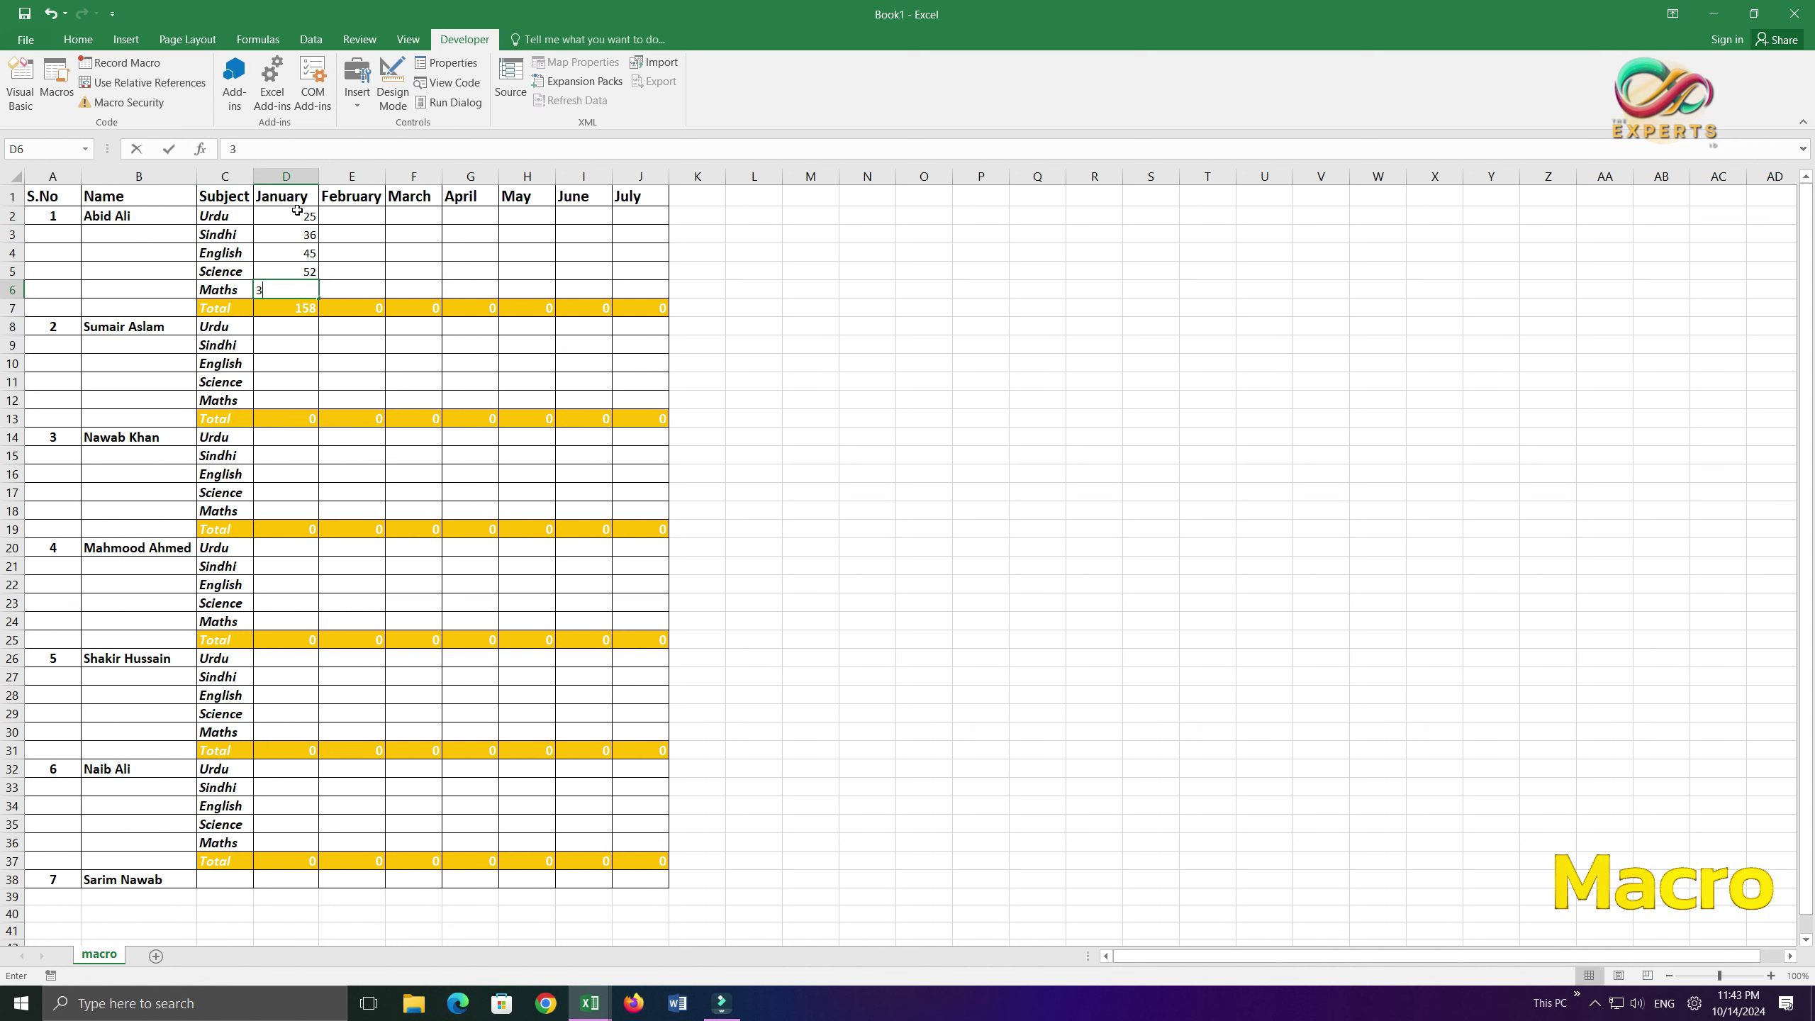
pyautogui.press('Return')
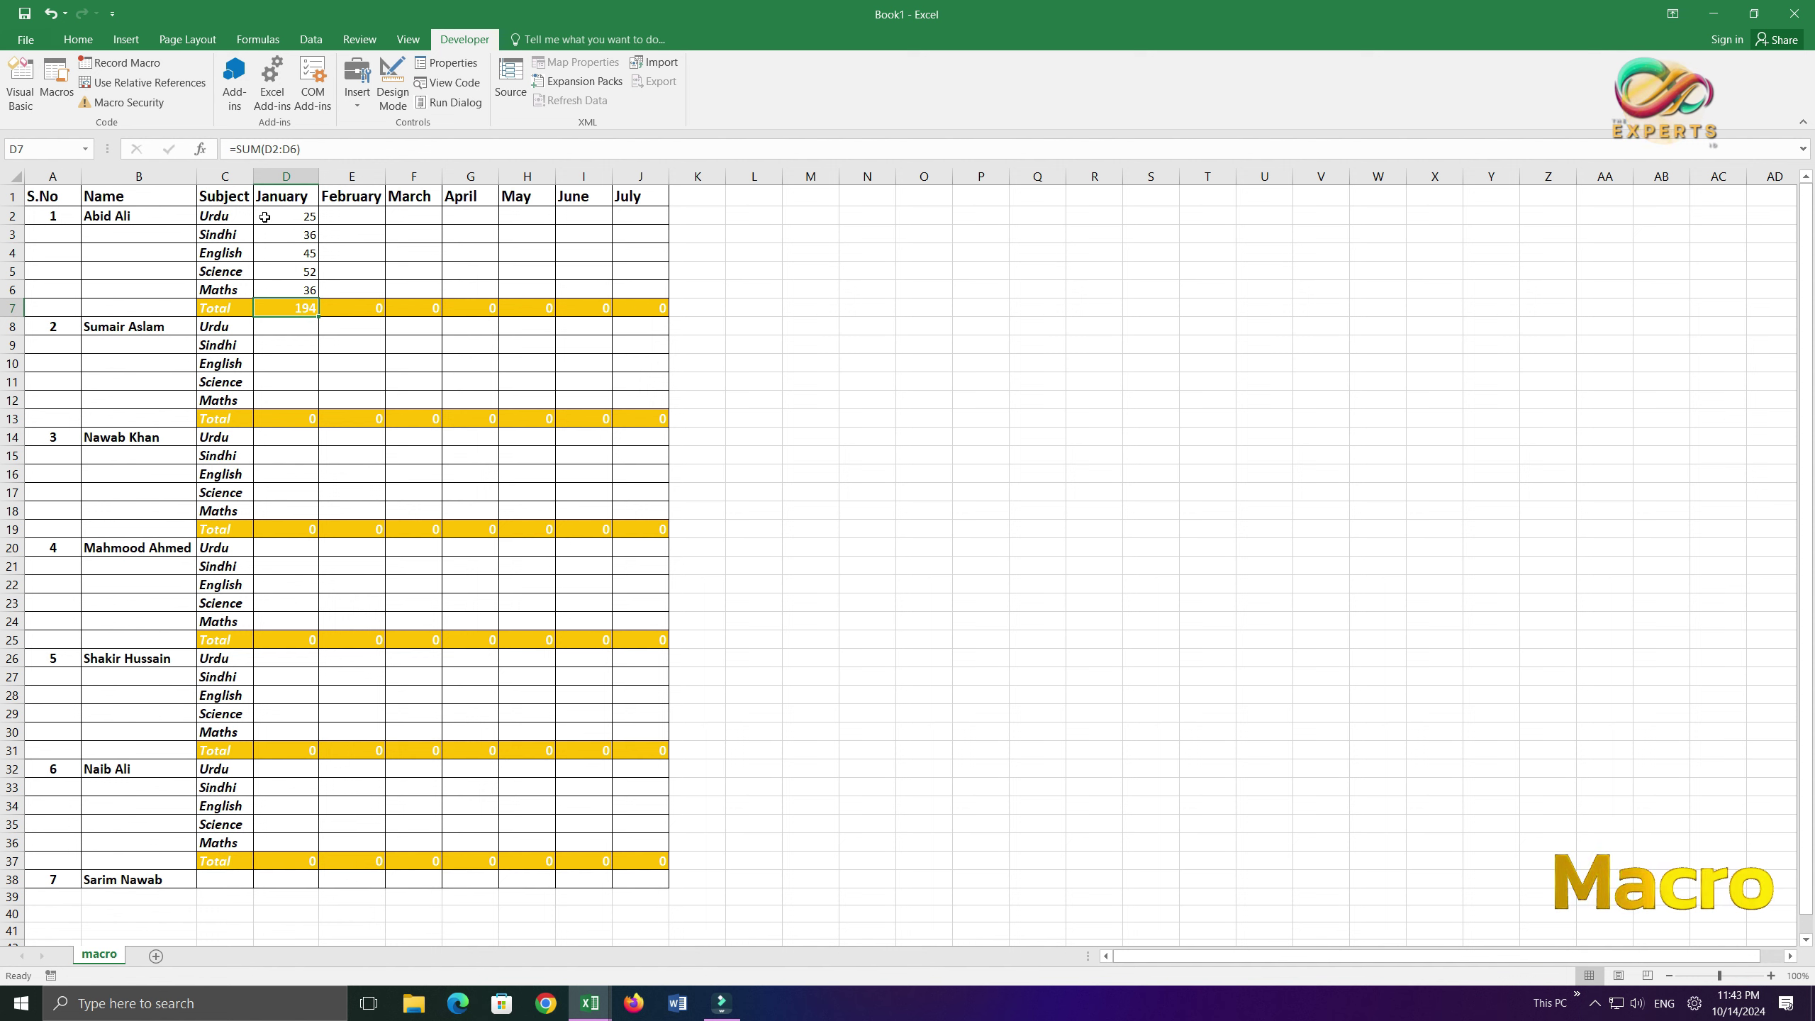
# Enter the February marks 55, 36, 65, 23 and 45 for student 1 in E2:E6.
pyautogui.click(349, 220)
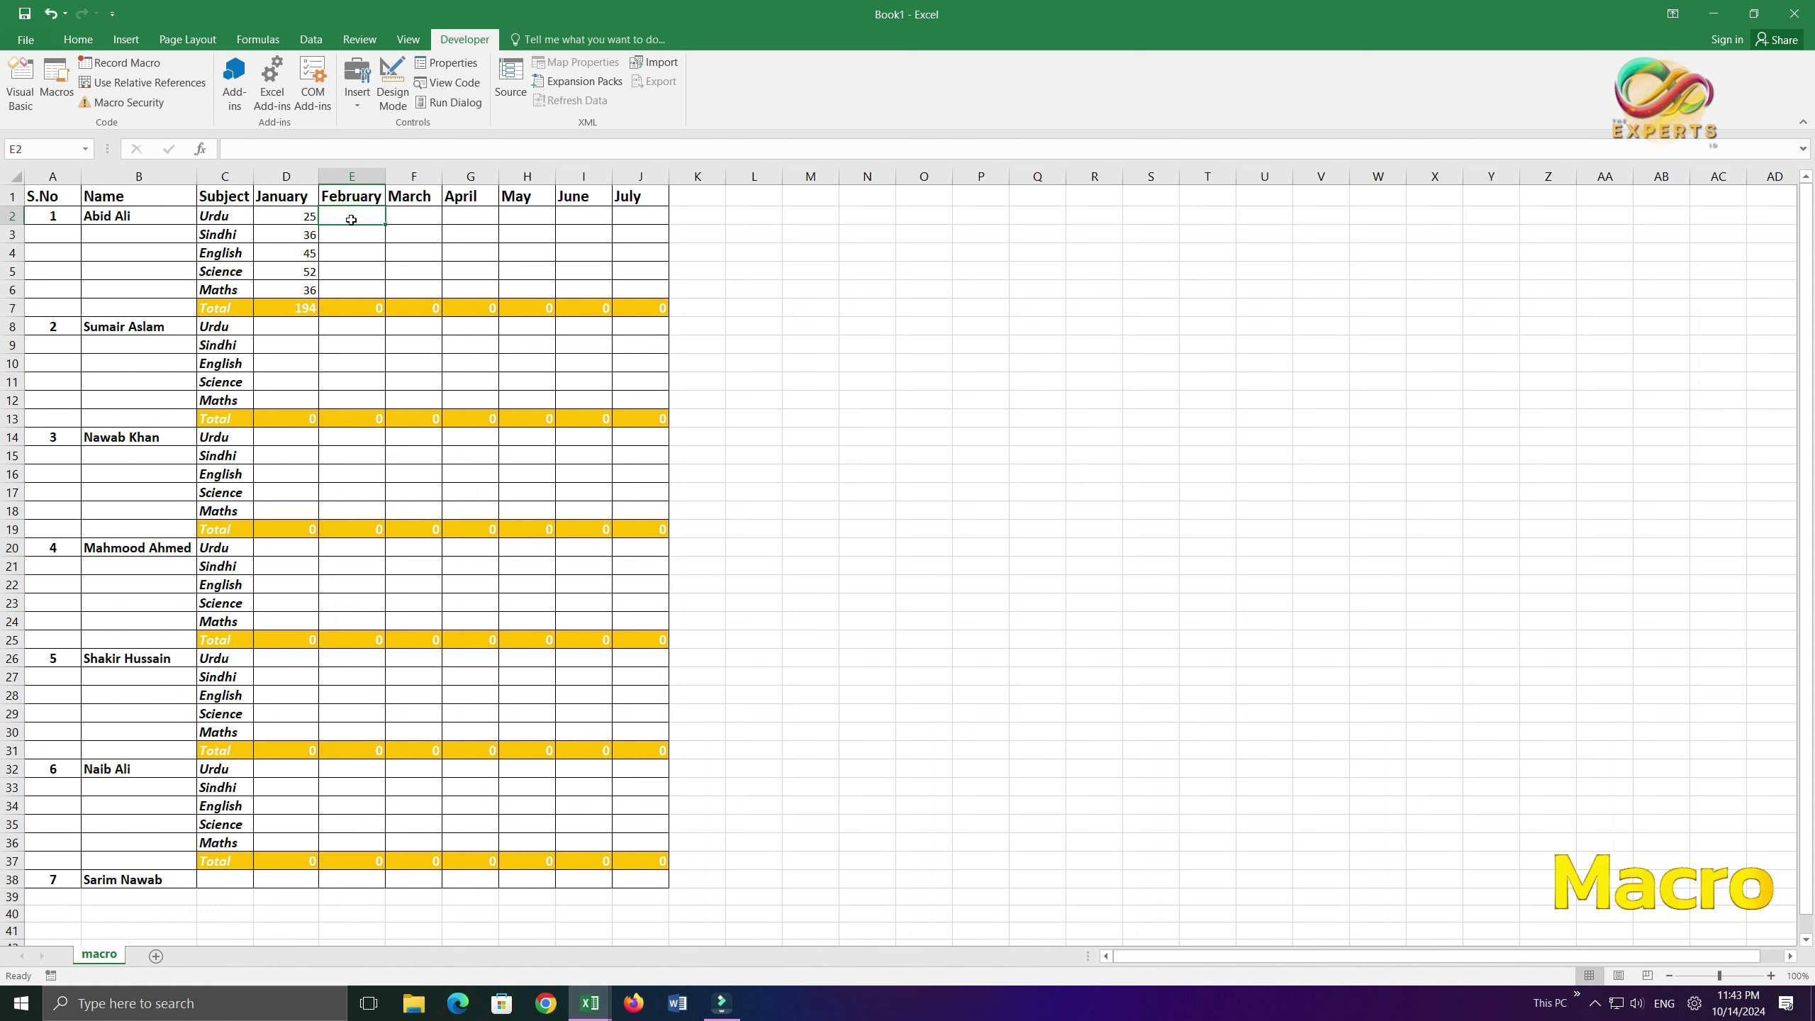
pyautogui.write('55')
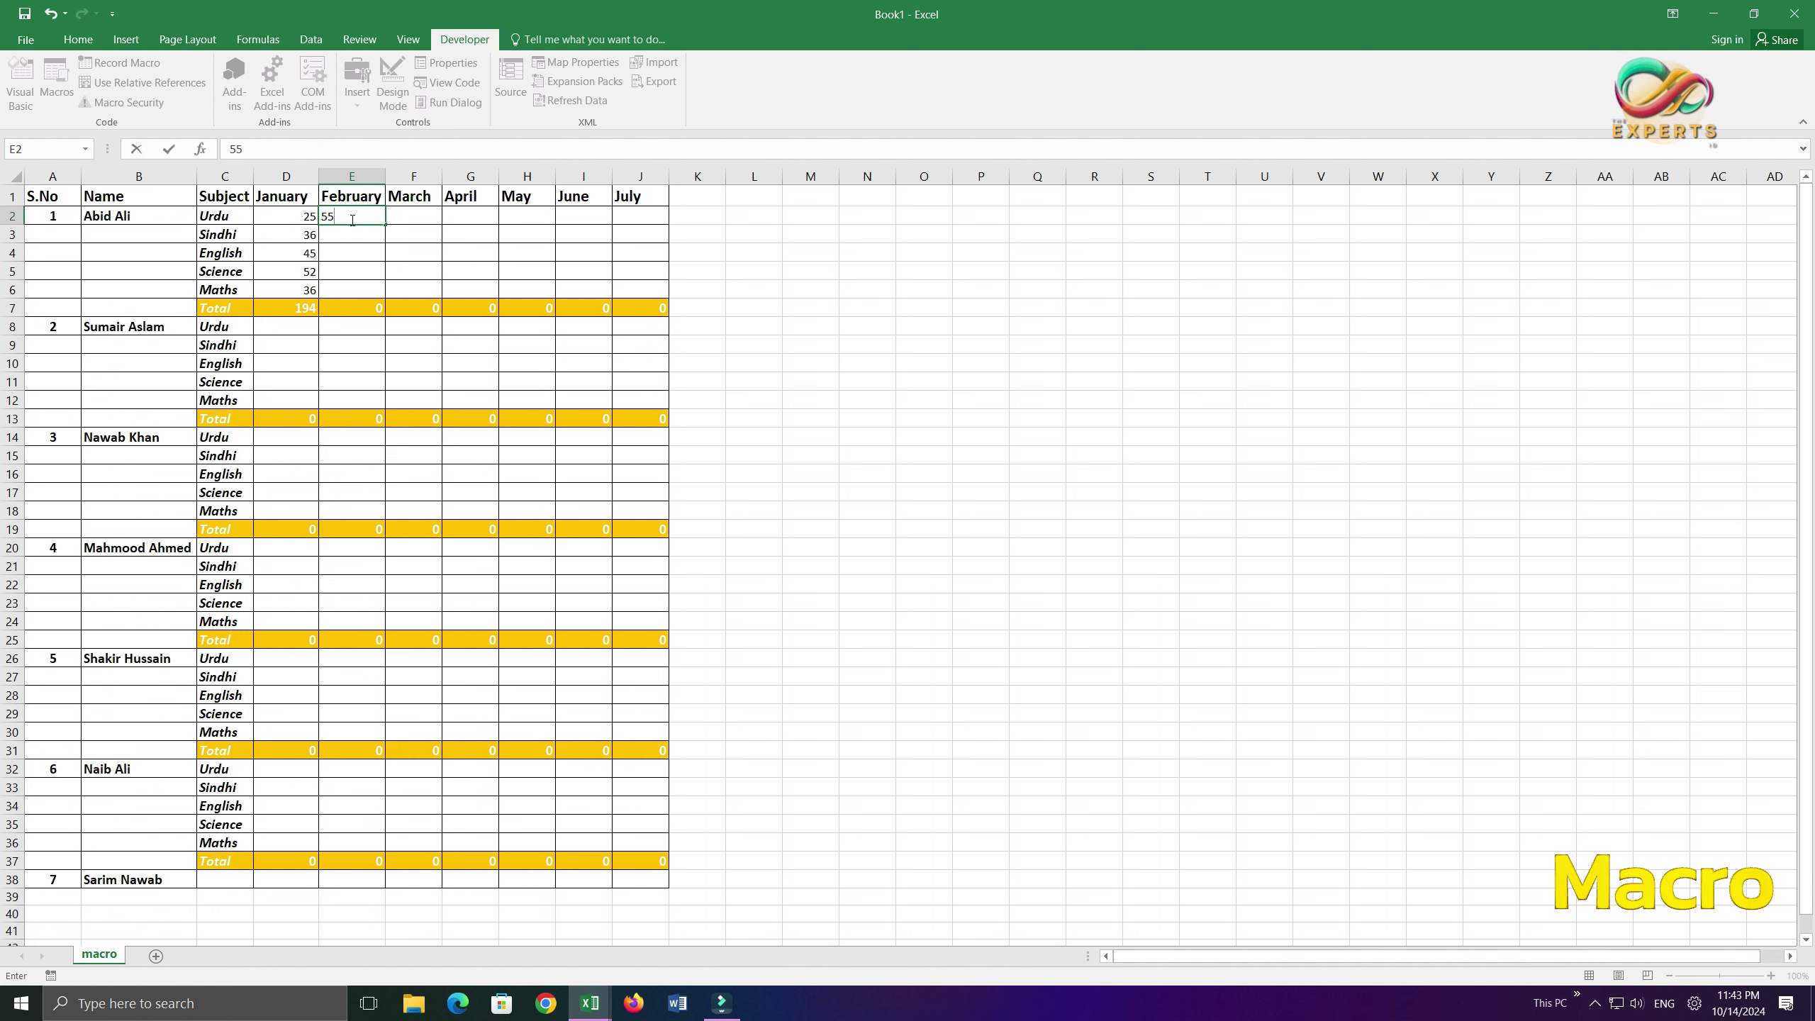
pyautogui.press('Return')
pyautogui.write('36')
pyautogui.press('Return')
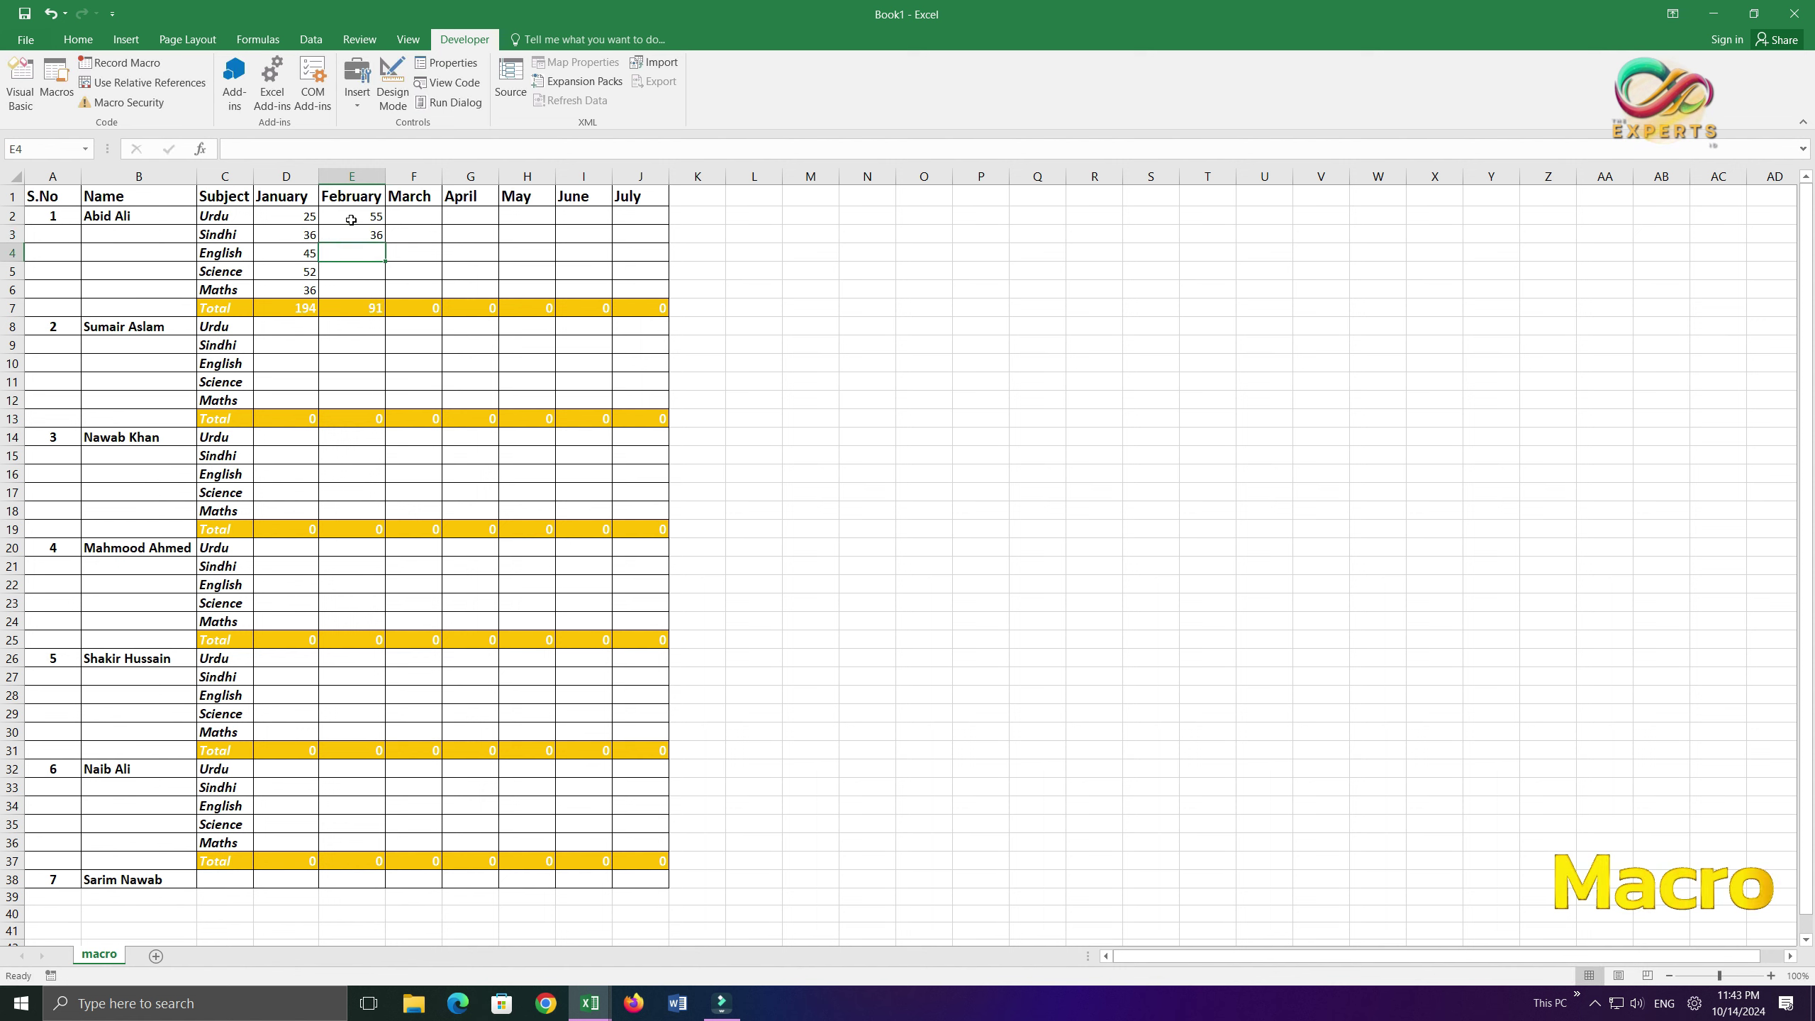
pyautogui.write('65')
pyautogui.press('Return')
pyautogui.write('23')
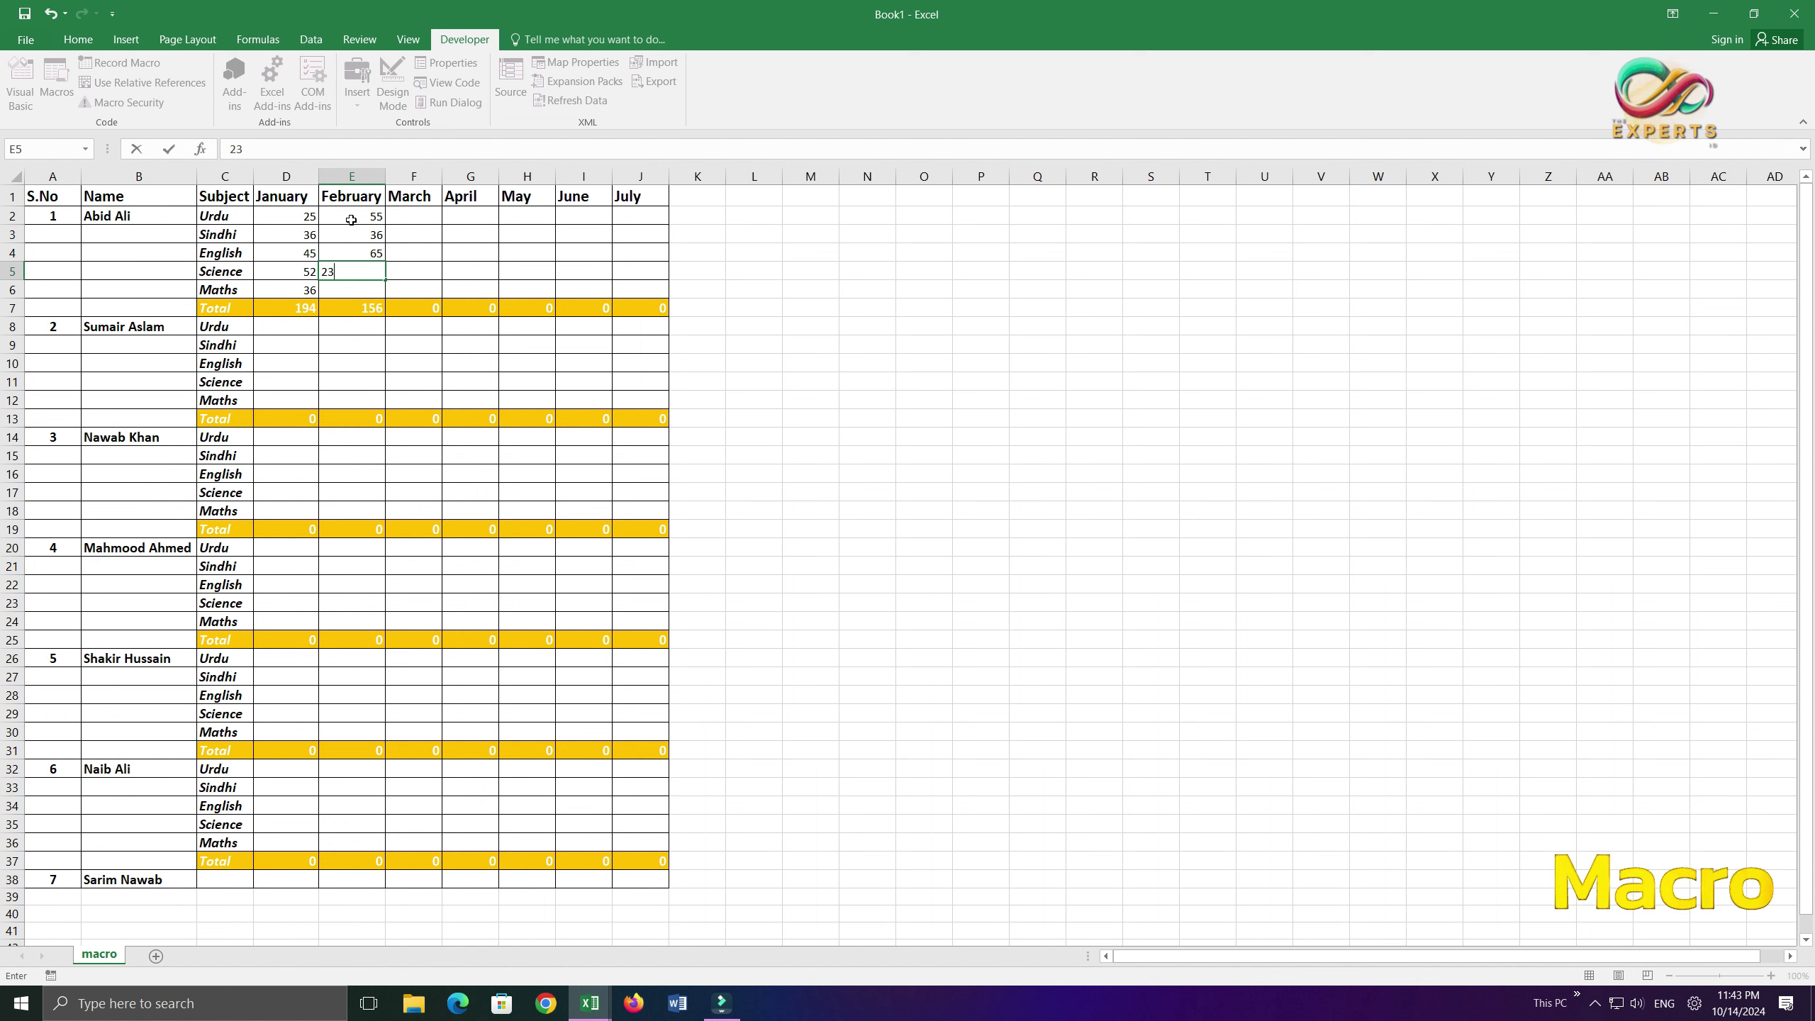
pyautogui.hotkey('ctrl', 'Return')
pyautogui.press('Return')
pyautogui.write('45')
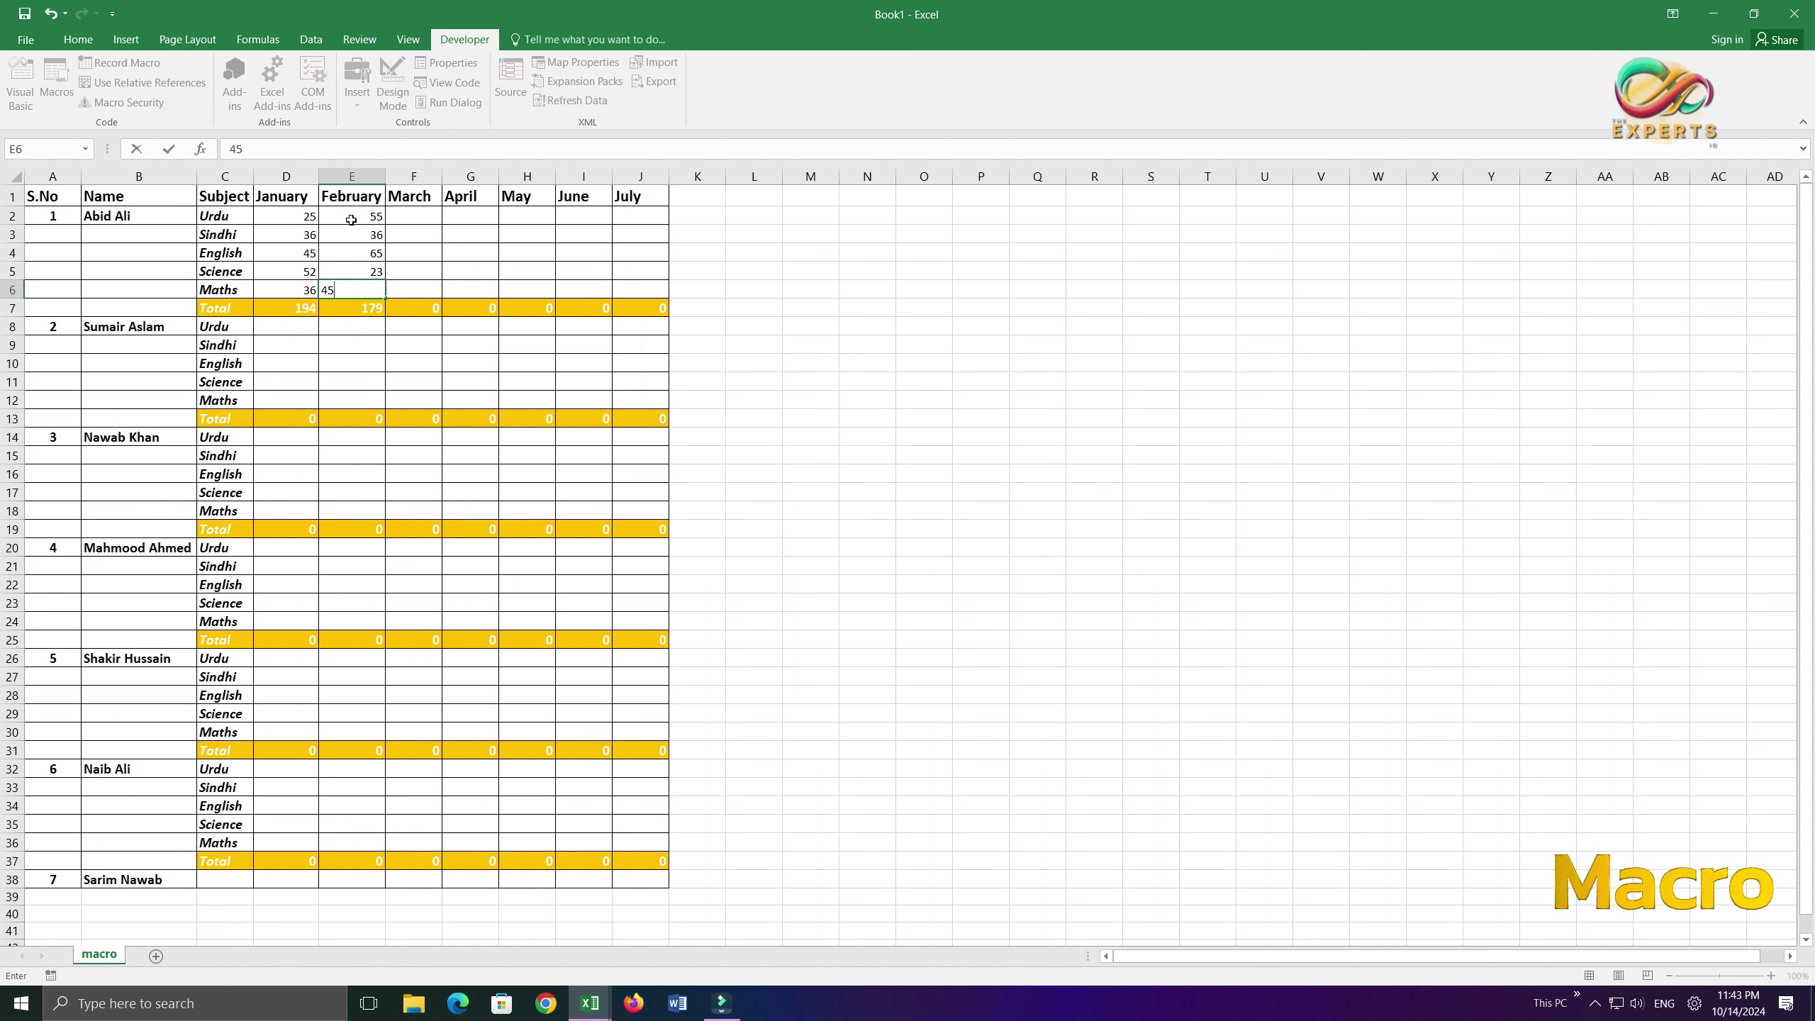
pyautogui.press('Return')
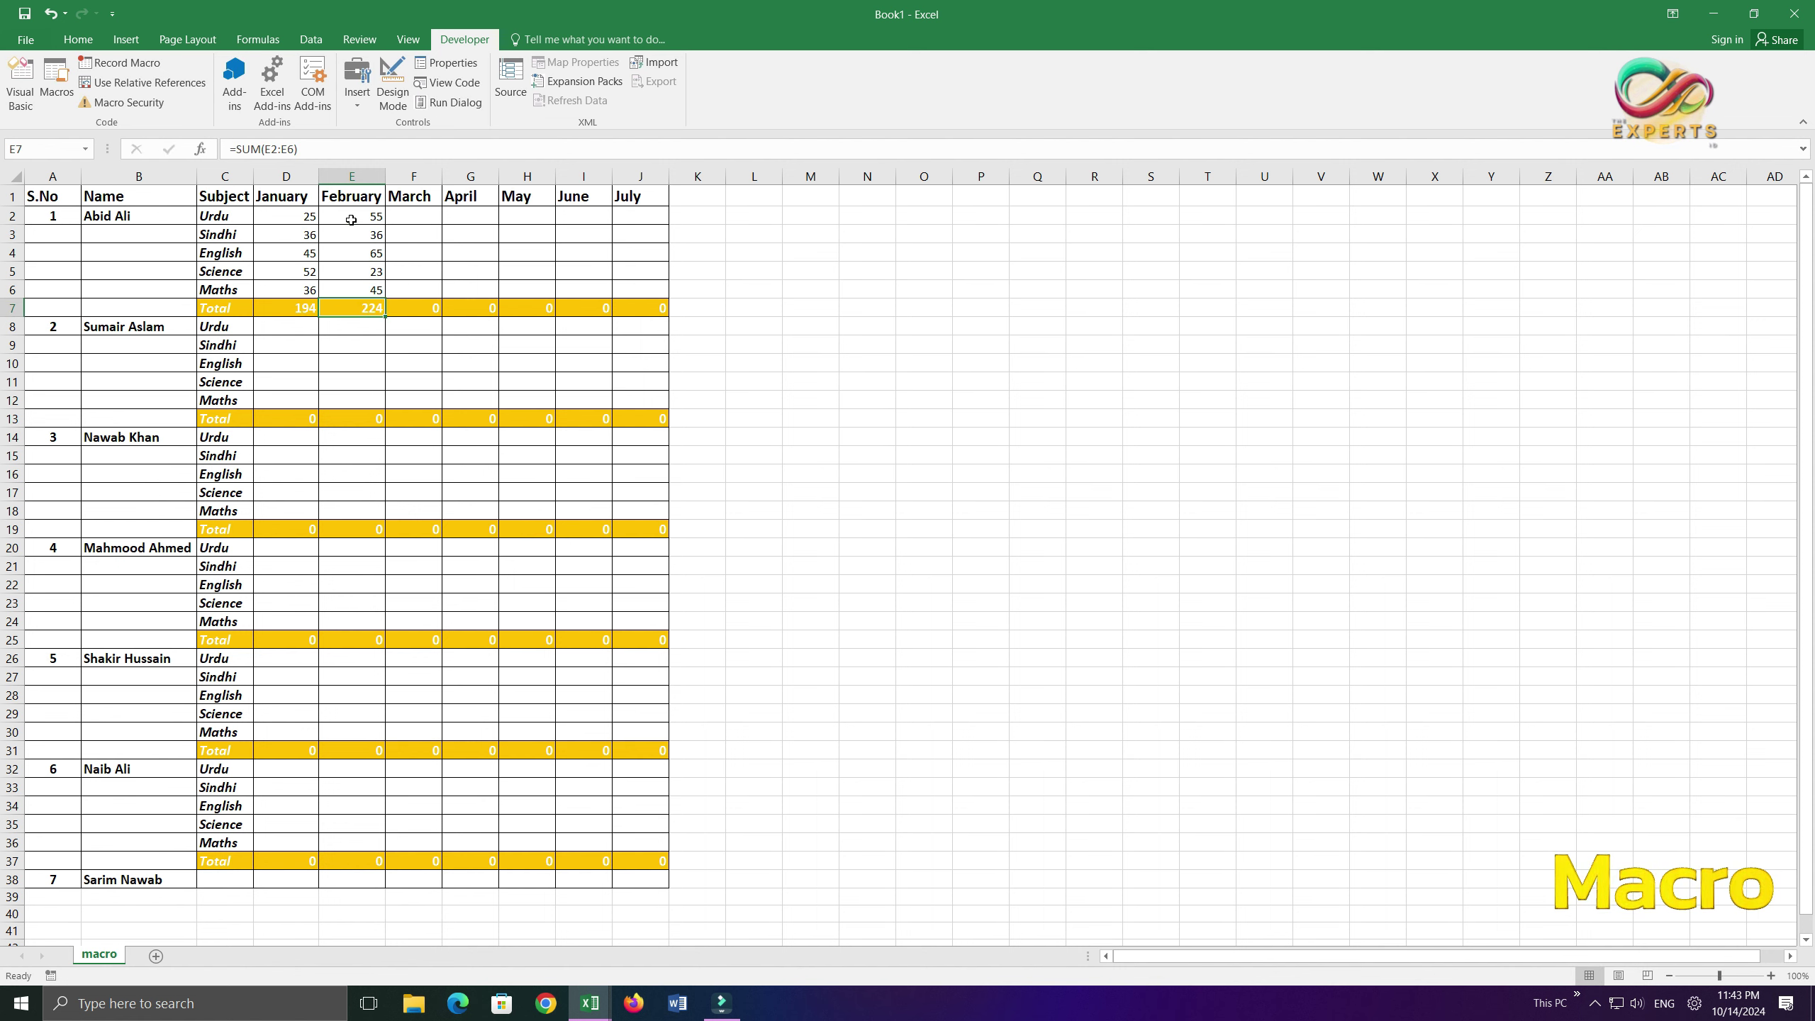
# Enter the January marks 85, 65, 45, 58 and 25 for student 2 in D8:D12.
pyautogui.click(294, 323)
pyautogui.write('85')
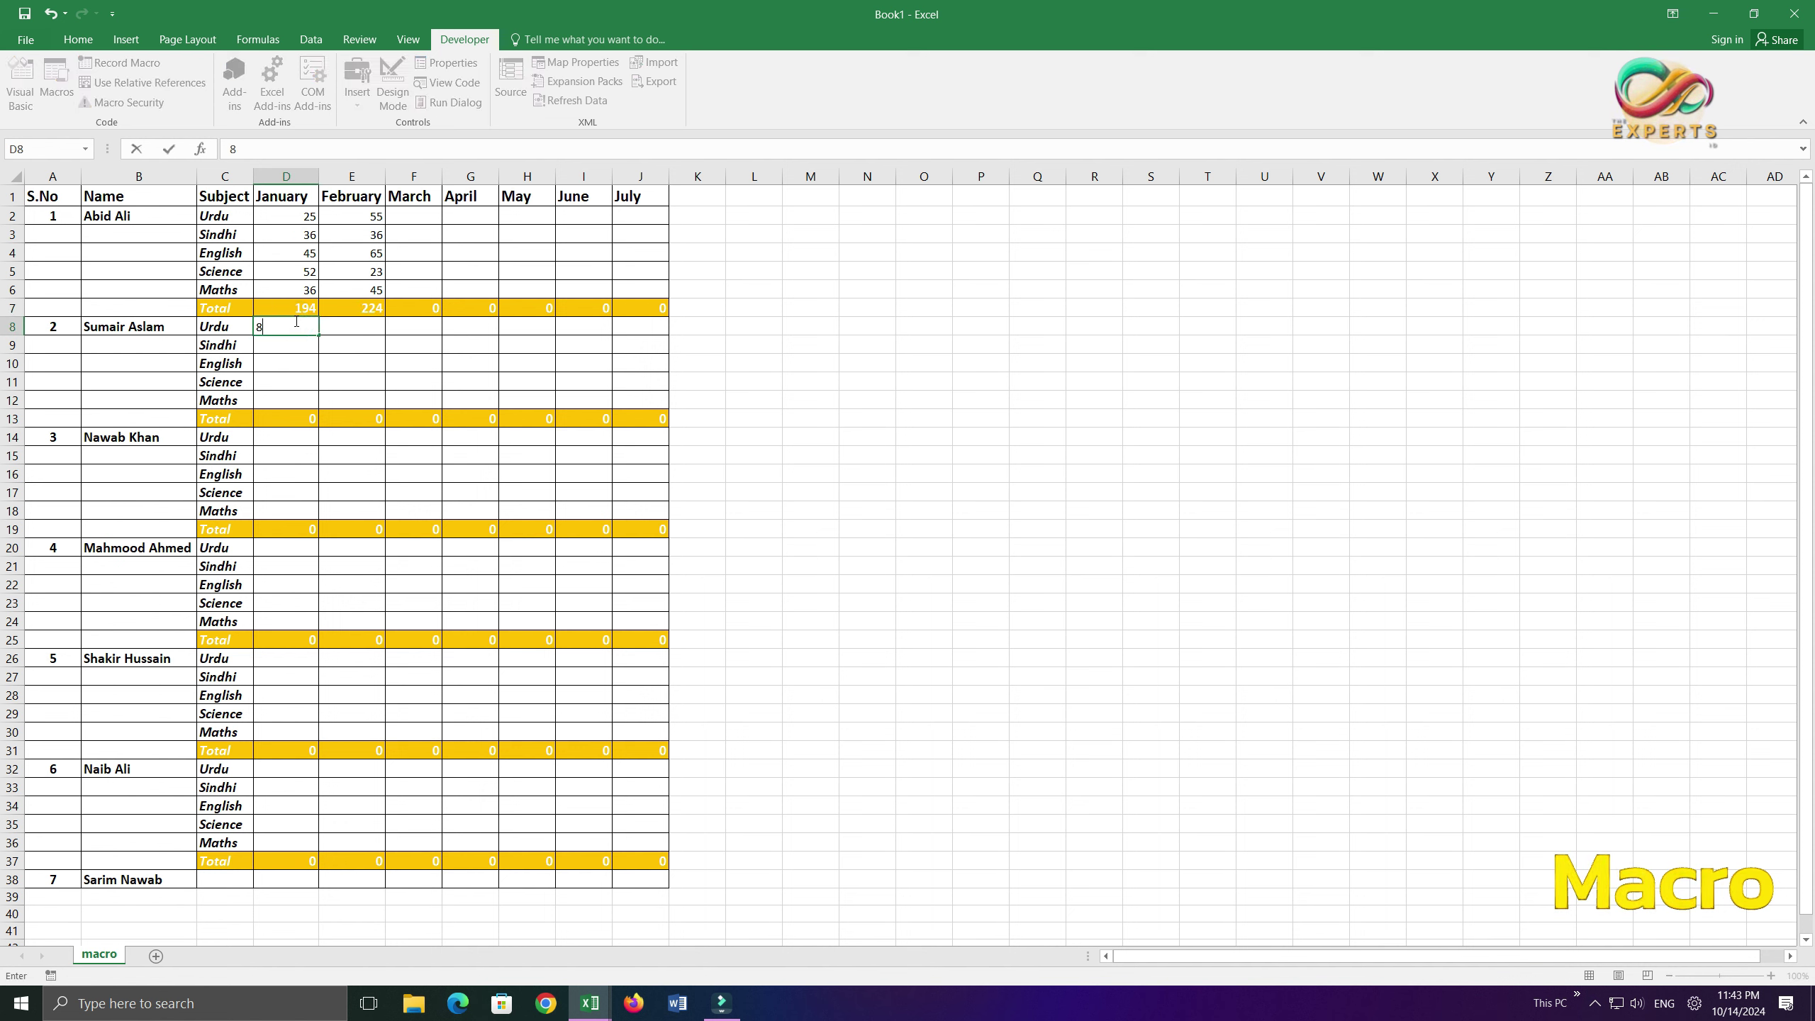
pyautogui.press('Return')
pyautogui.write('65')
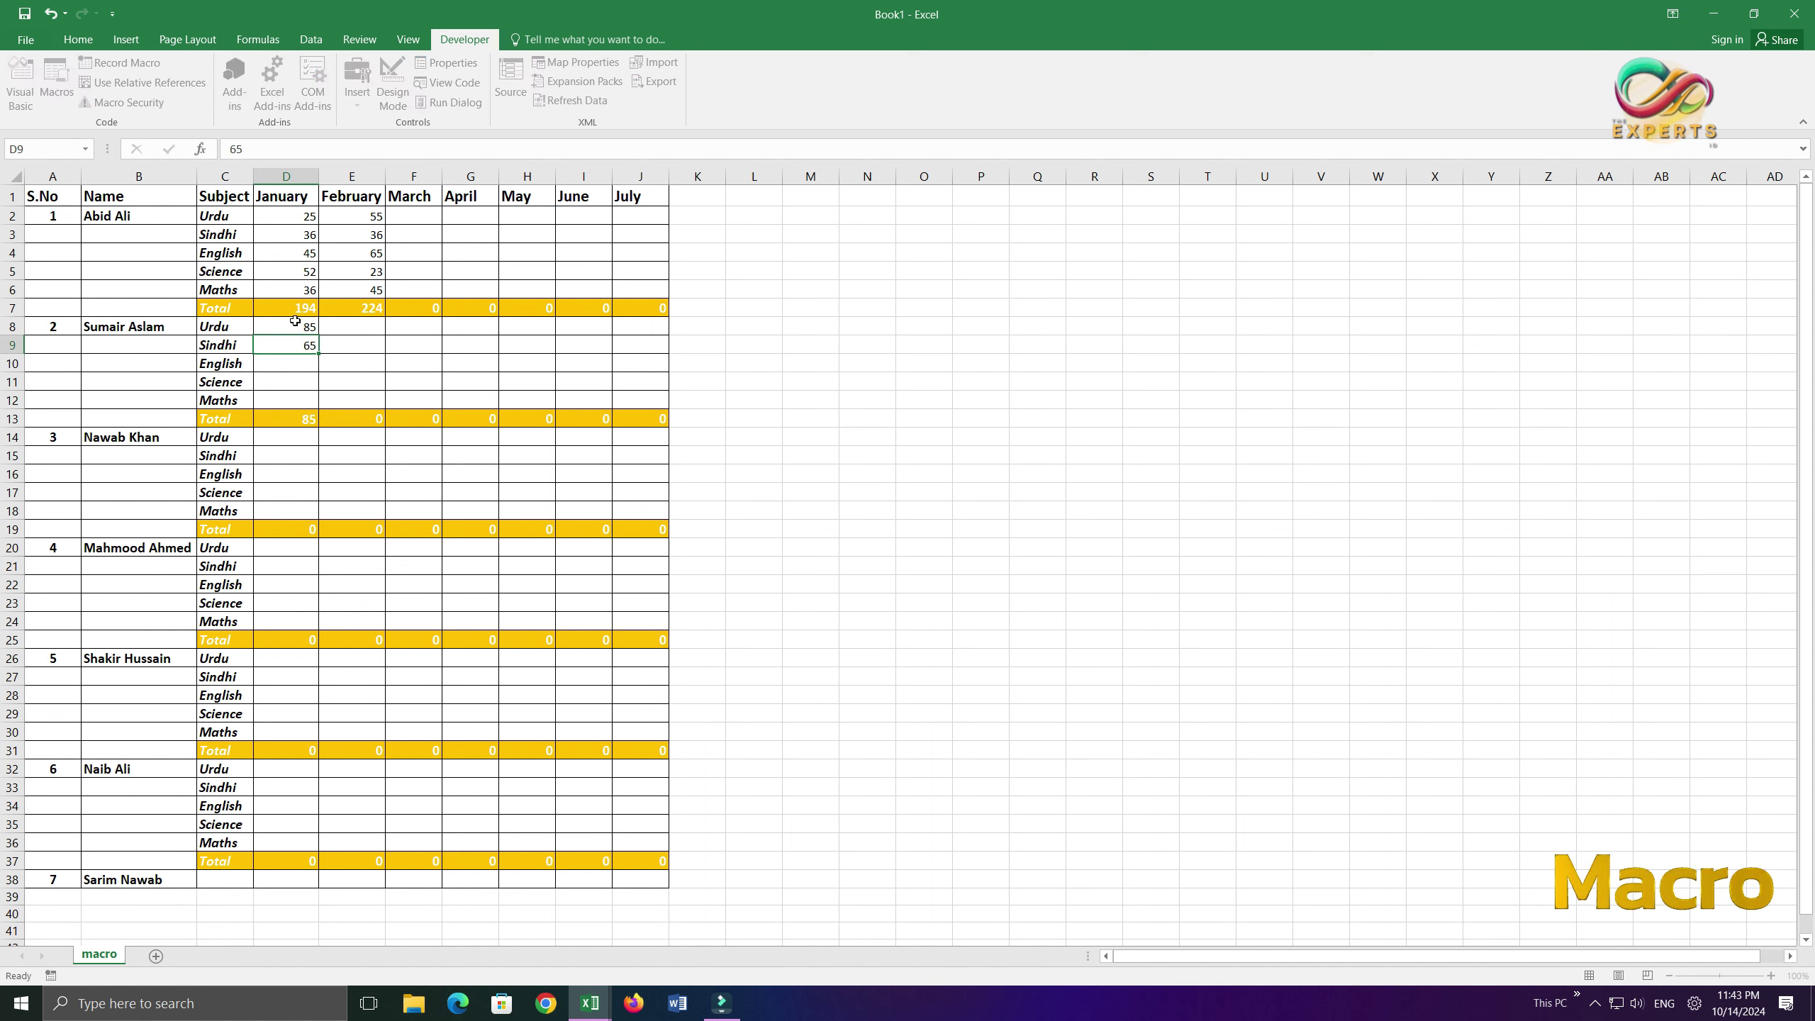
pyautogui.press('Return')
pyautogui.write('45')
pyautogui.press('Return')
pyautogui.write('58')
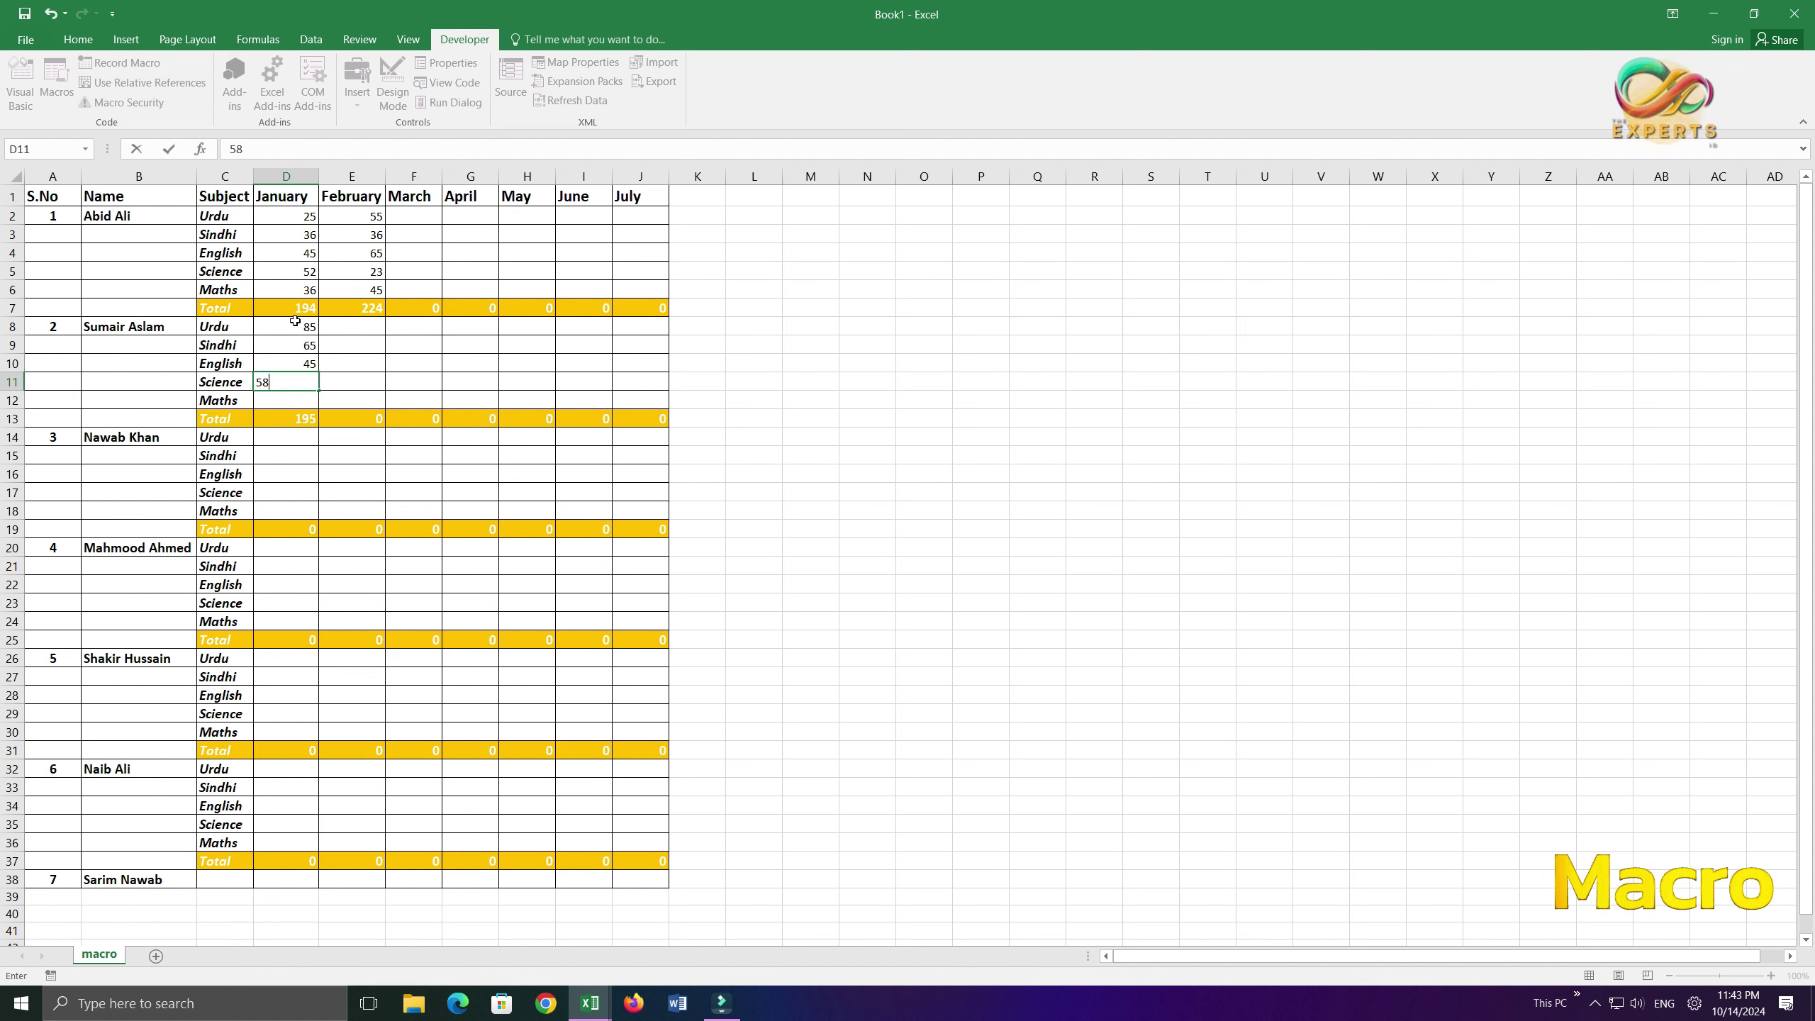
pyautogui.press('Return')
pyautogui.write('25')
pyautogui.press('Return')
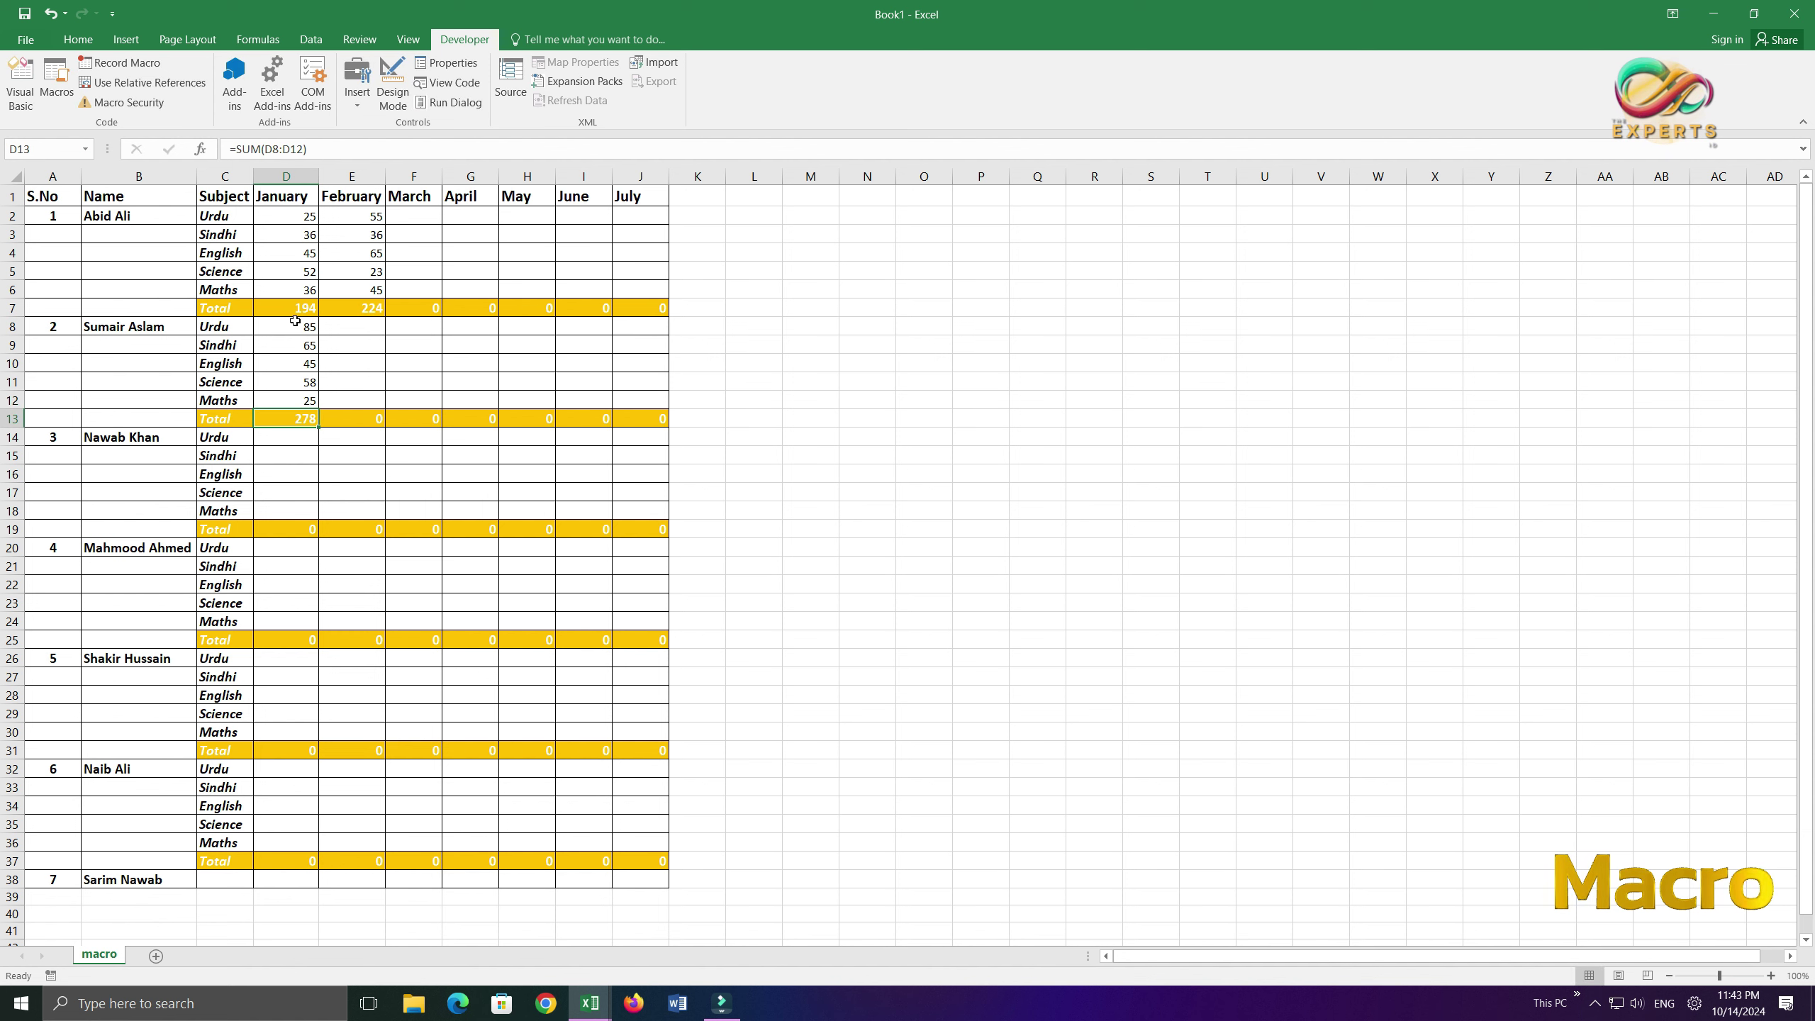